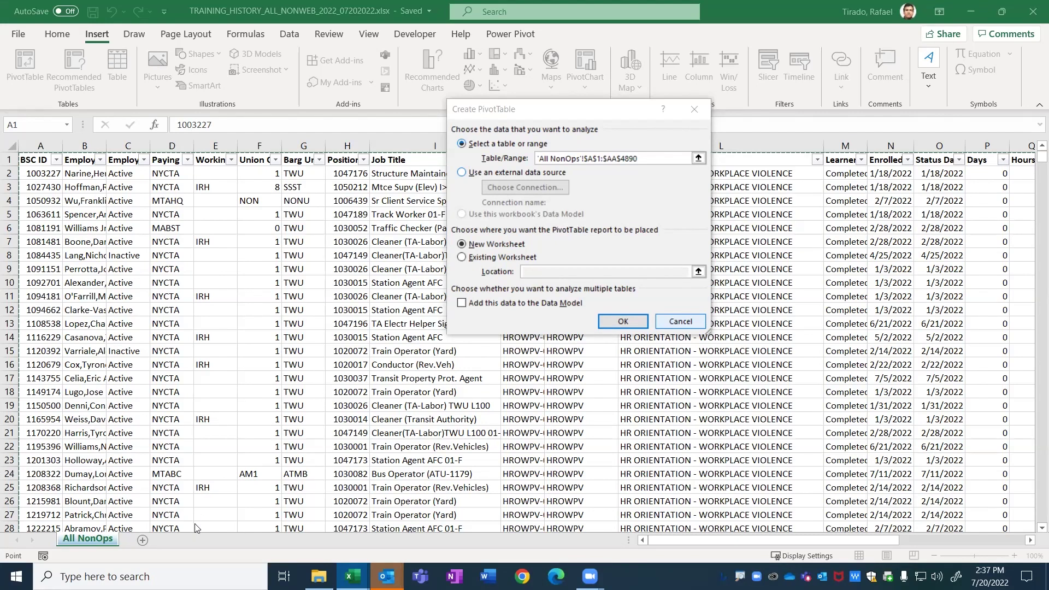
Step: Create a PivotTable on a new worksheet from the All NonOps data and add Course Name to its rows
left_click(633, 323)
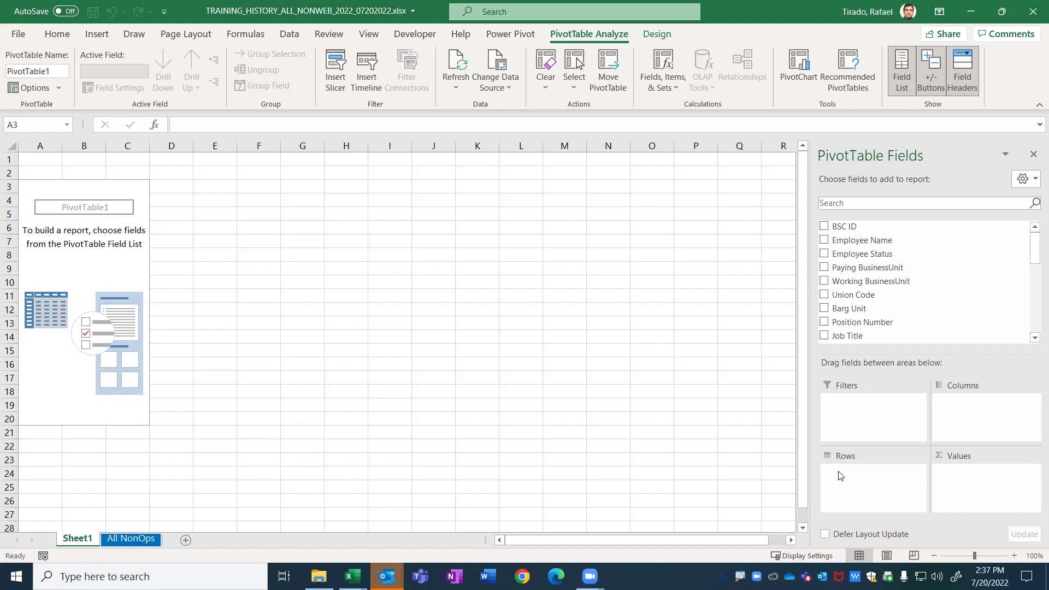
left_click(1034, 263)
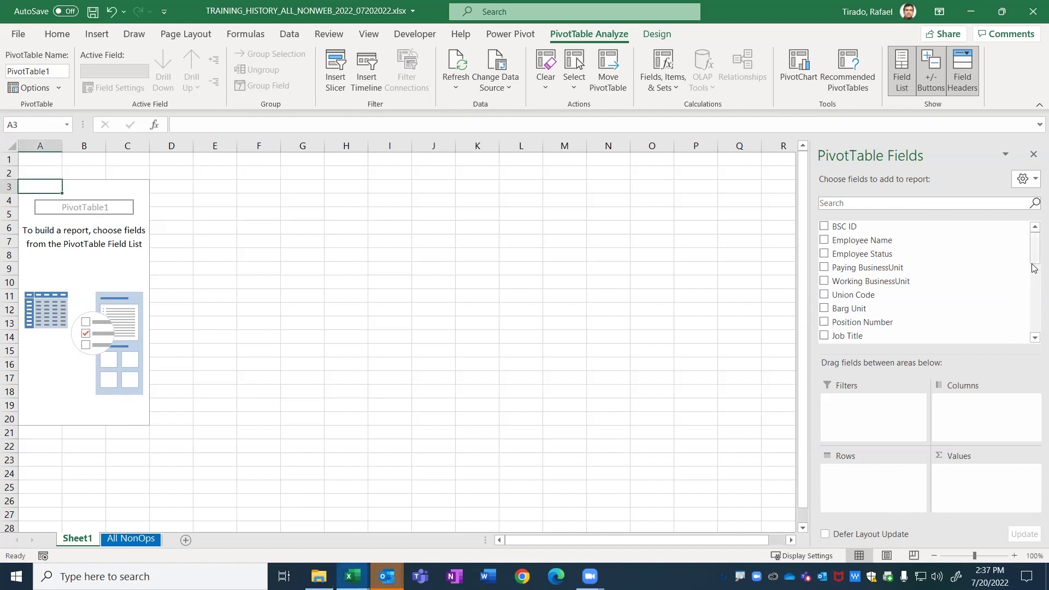
left_click(1034, 338)
left_click(1034, 339)
double_click(1034, 338)
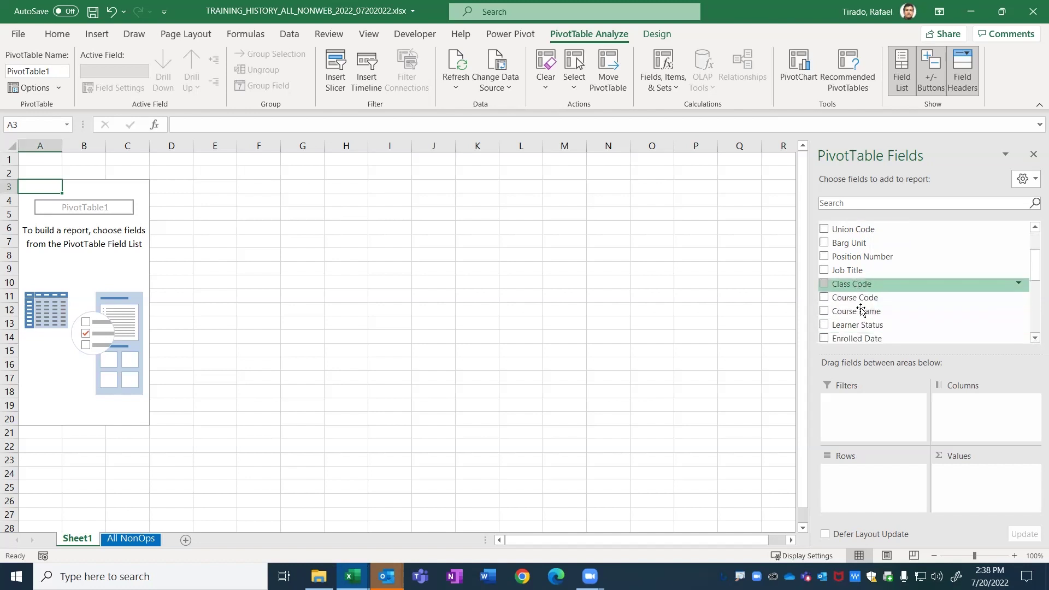
left_click_drag(856, 311, 865, 503)
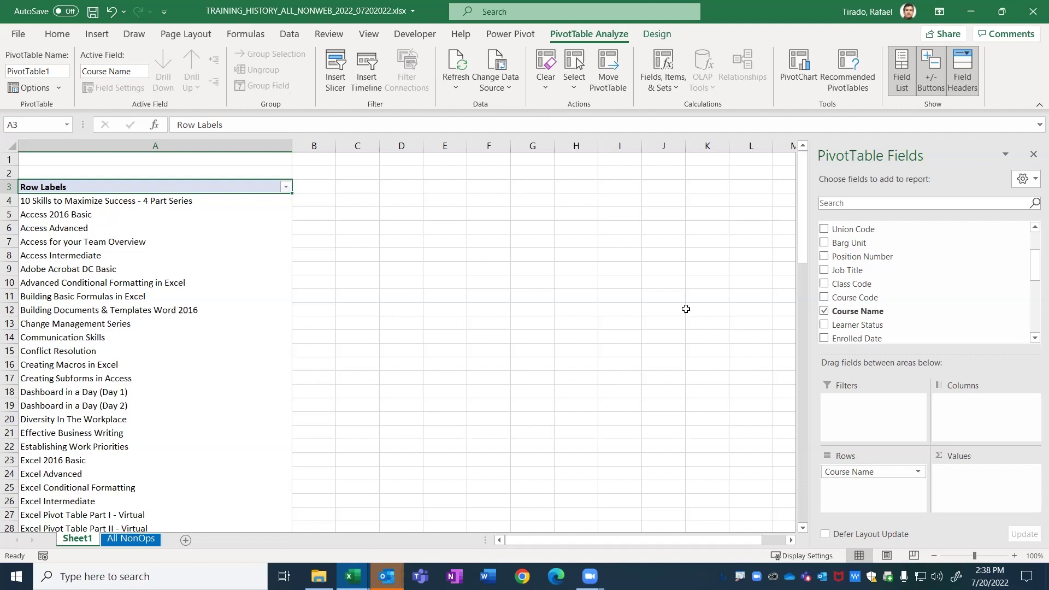
Step: Add BSC ID to the PivotTable values and summarize it by Count
left_click_drag(1035, 270, 1034, 246)
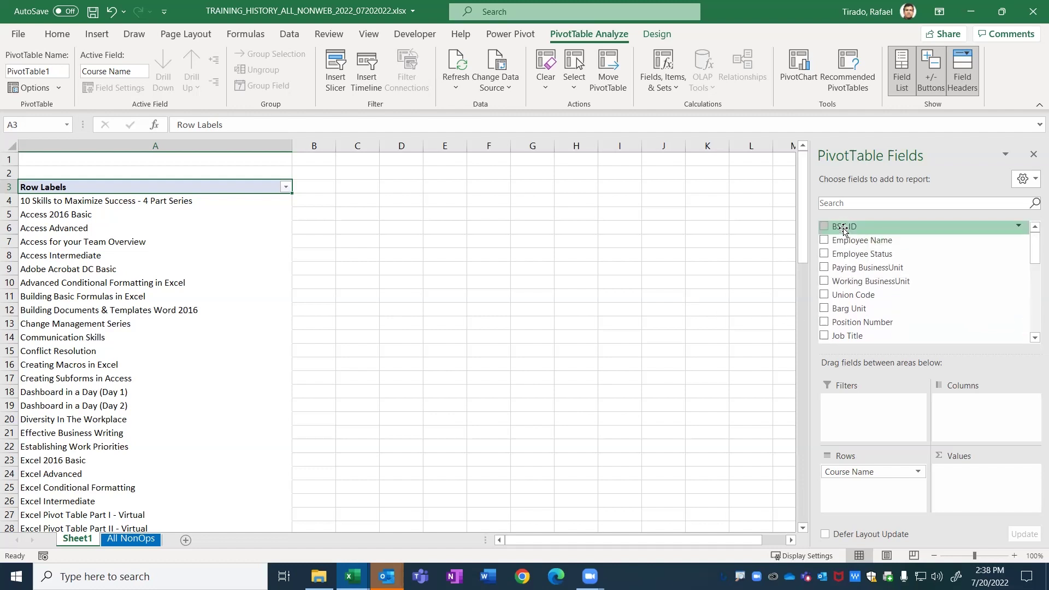
left_click_drag(845, 229, 949, 500)
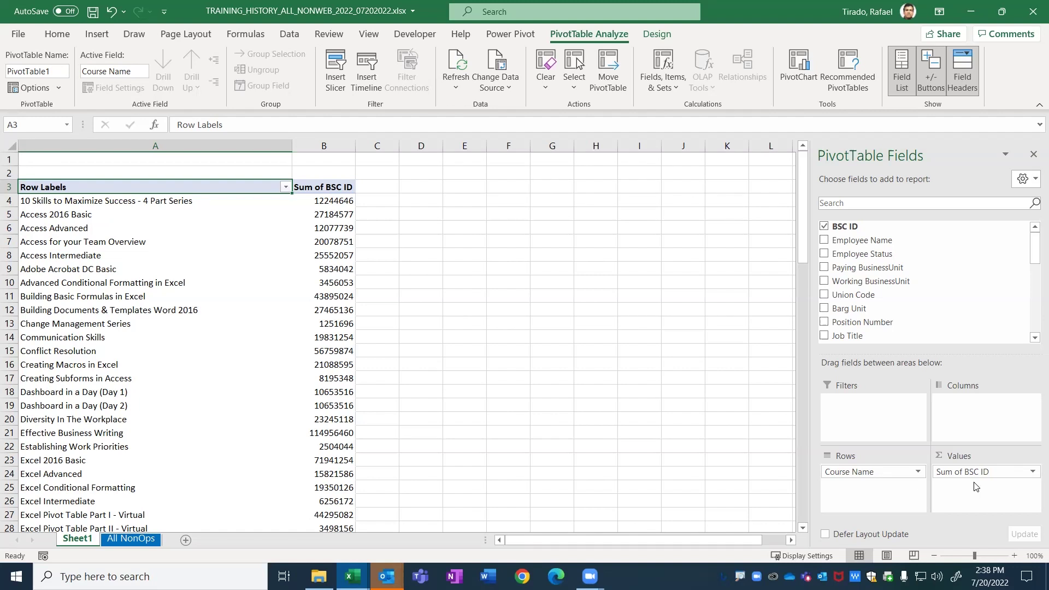
left_click(1034, 478)
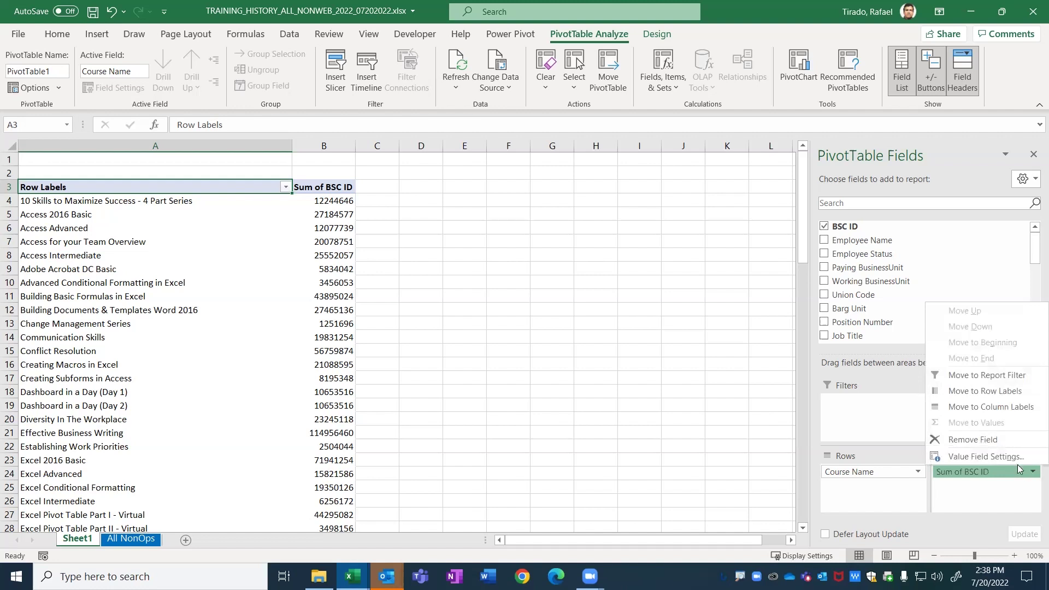
left_click(996, 457)
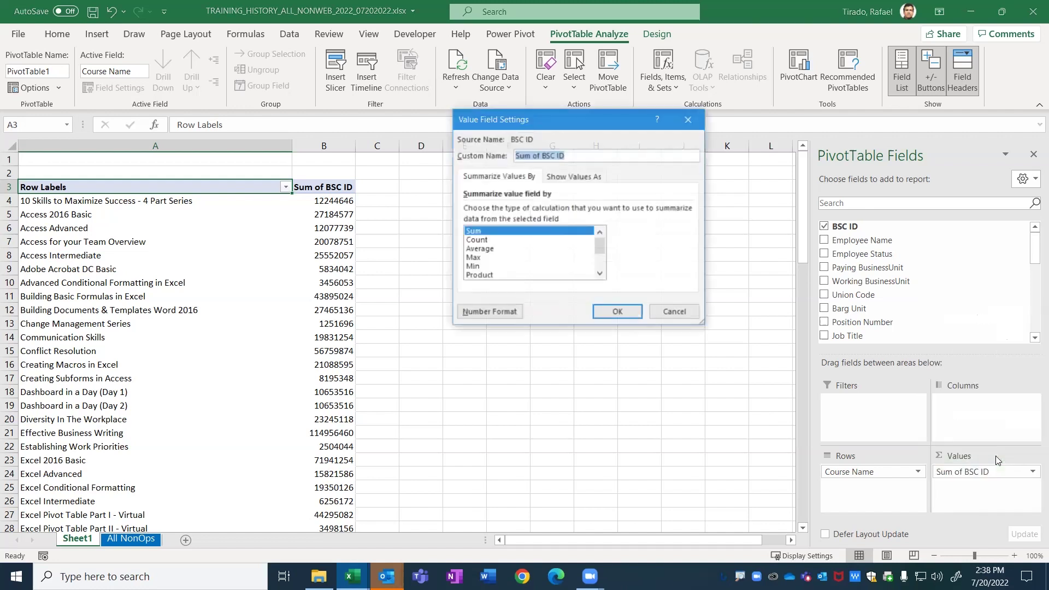
left_click(474, 240)
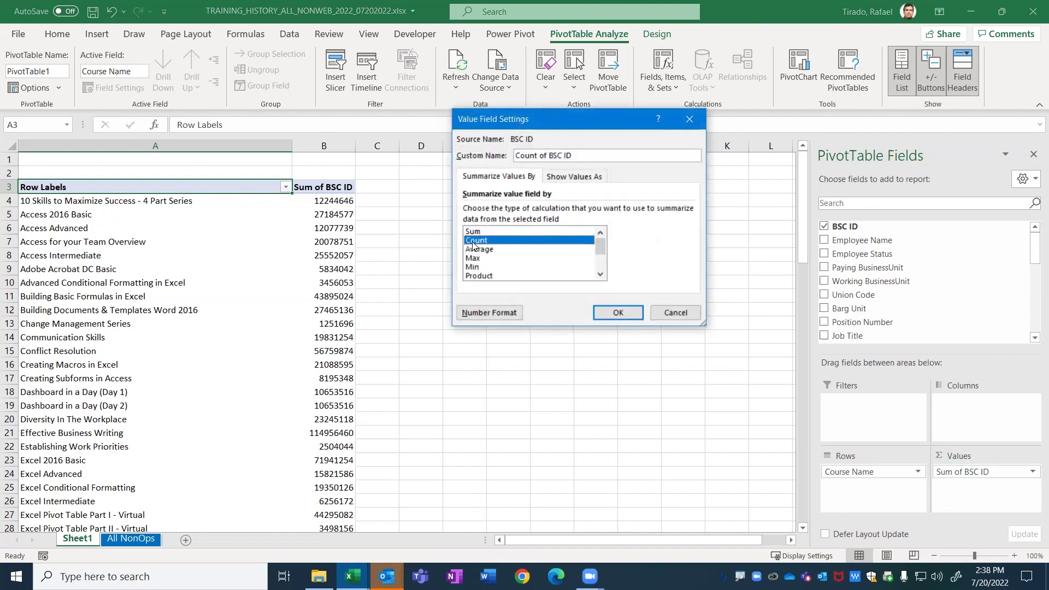
left_click(621, 312)
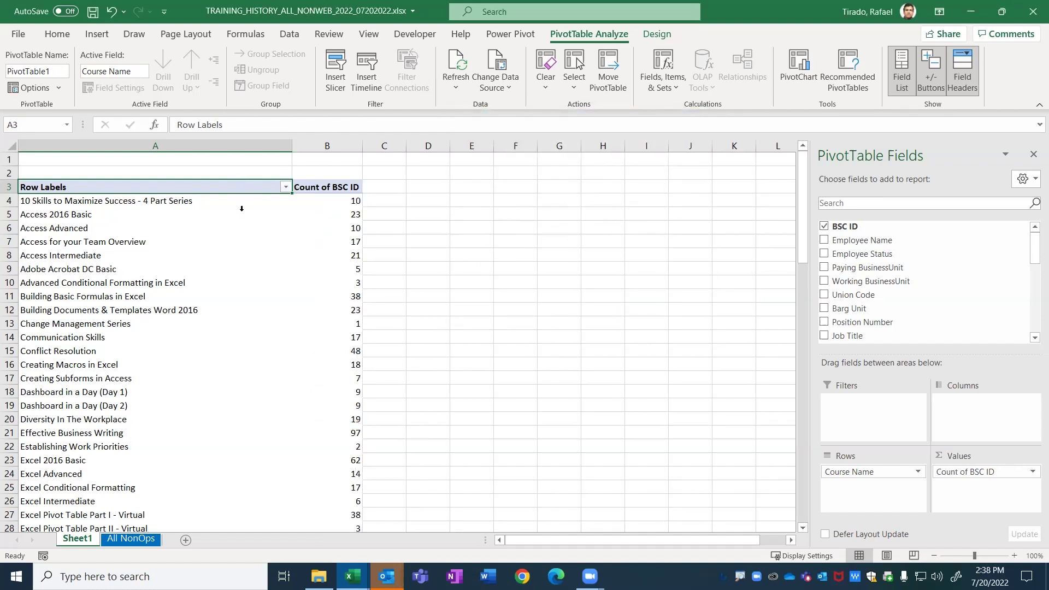
Step: Rename the PivotTable's value column header in B3 as Total Amount
left_click(319, 187)
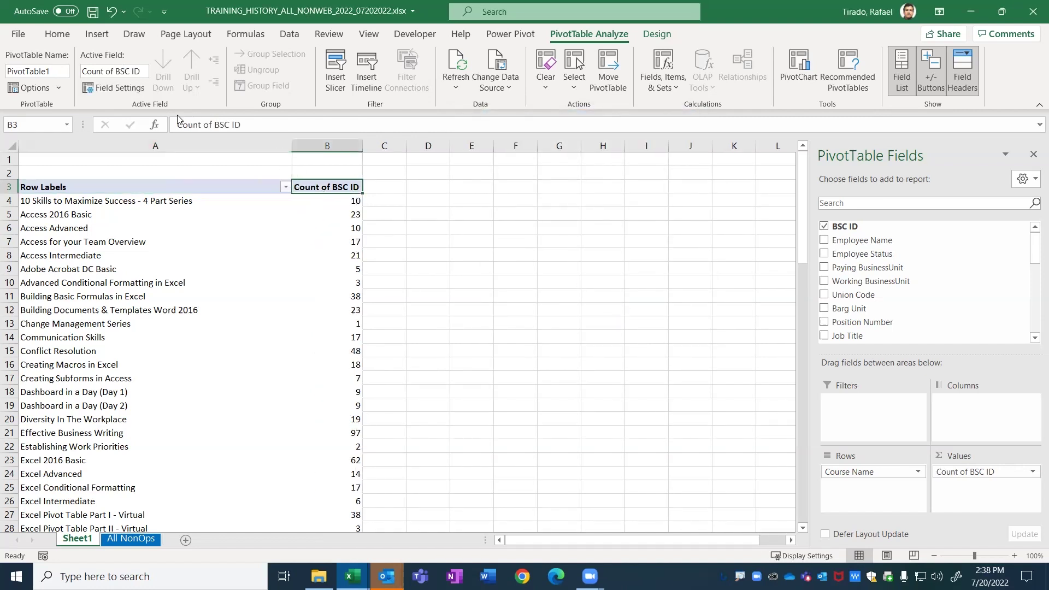
left_click_drag(178, 125, 417, 121)
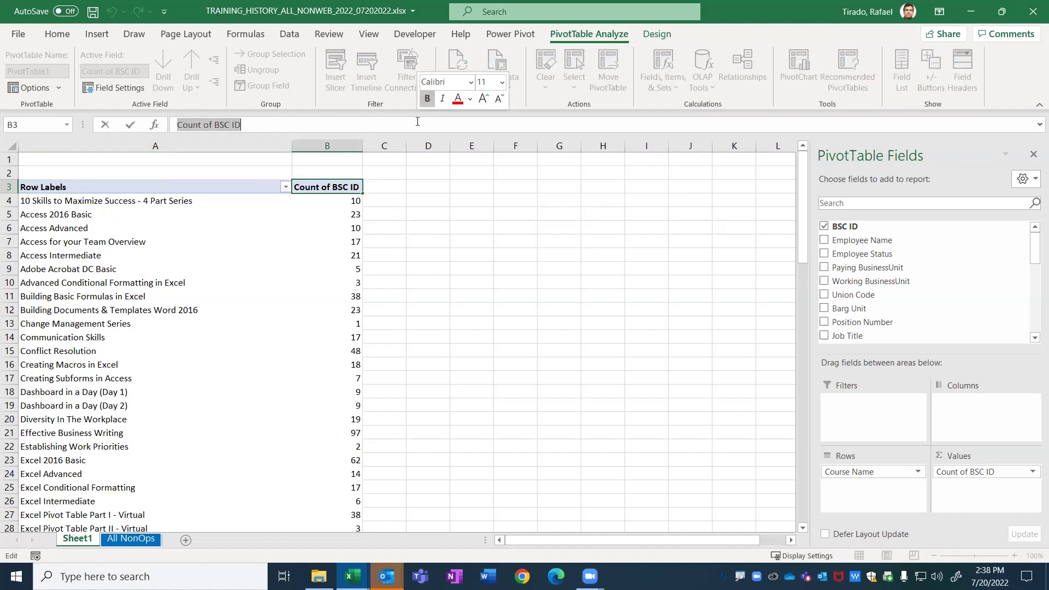
type("Total ")
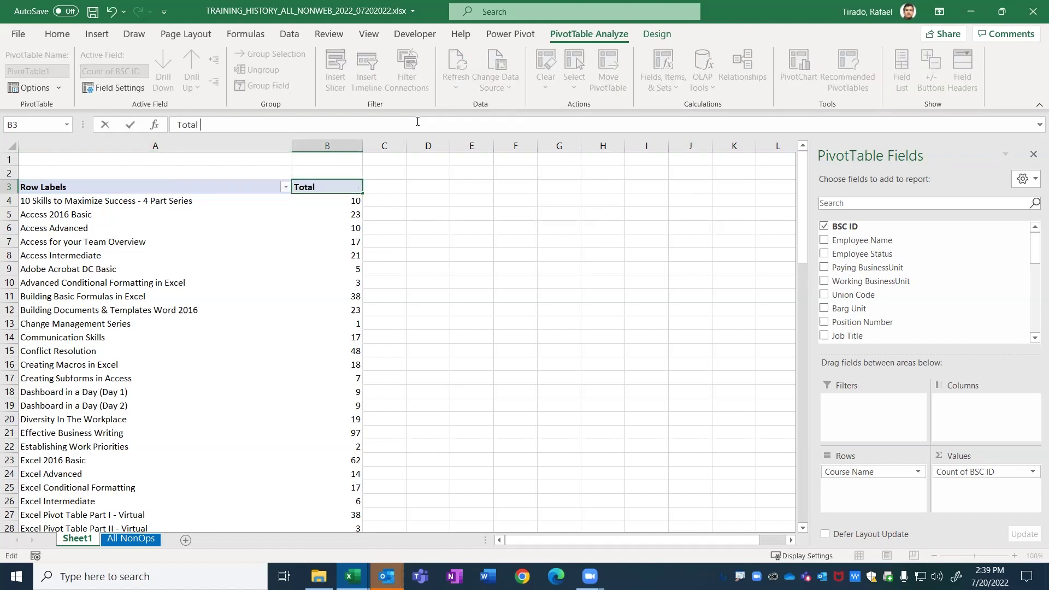
type("Amount")
key("Return")
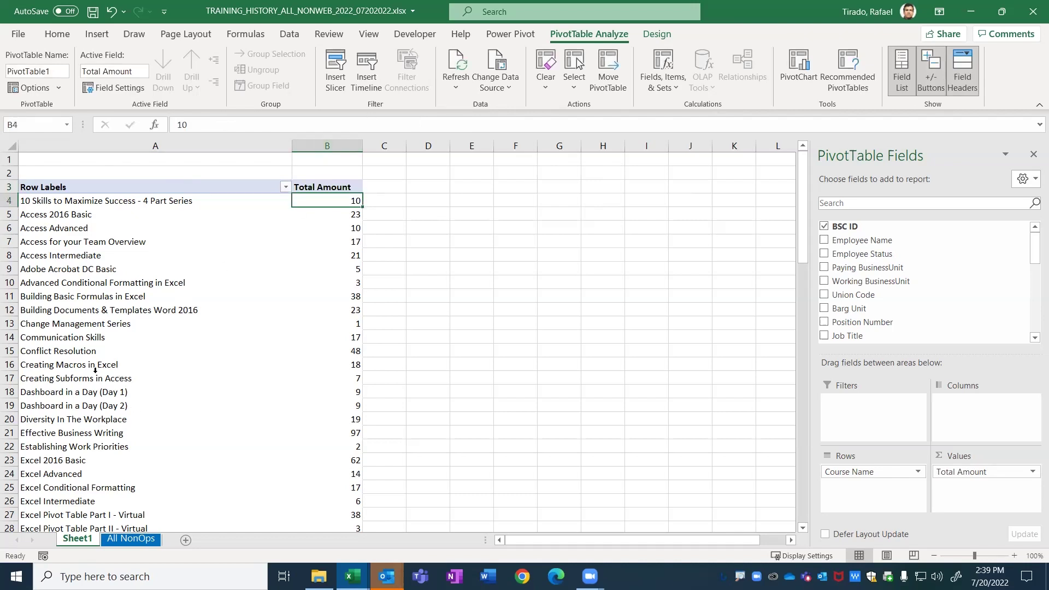
Step: Review the course list, then examine how ACCESS 2013 ADVANCED expands and collapses in the Training Participant Status workbook
scroll(90, 378, "down", 4)
scroll(90, 378, "down", 15)
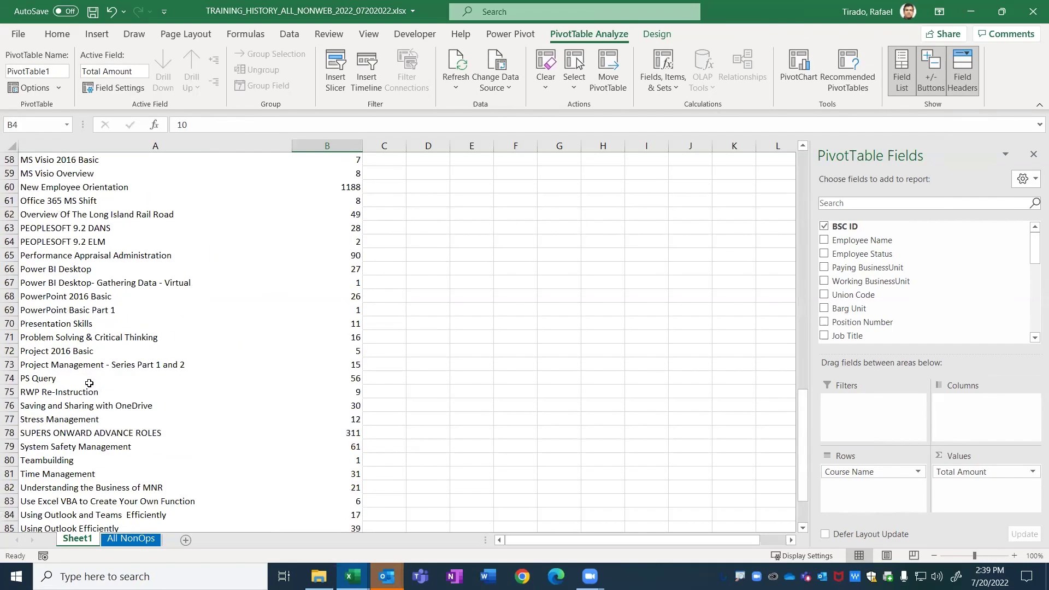
scroll(89, 382, "up", 19)
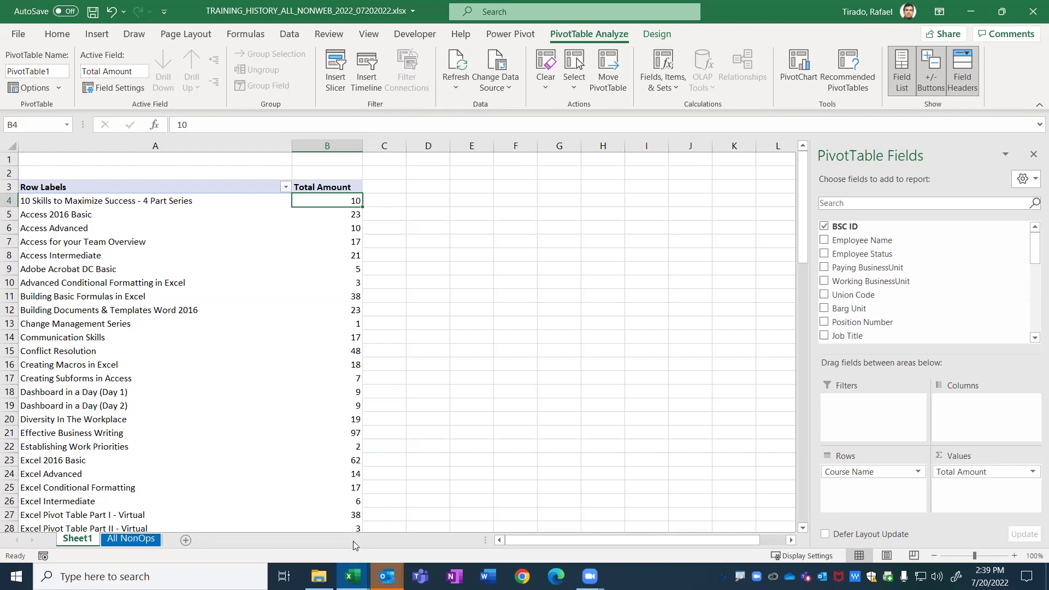
mouse_move(352, 577)
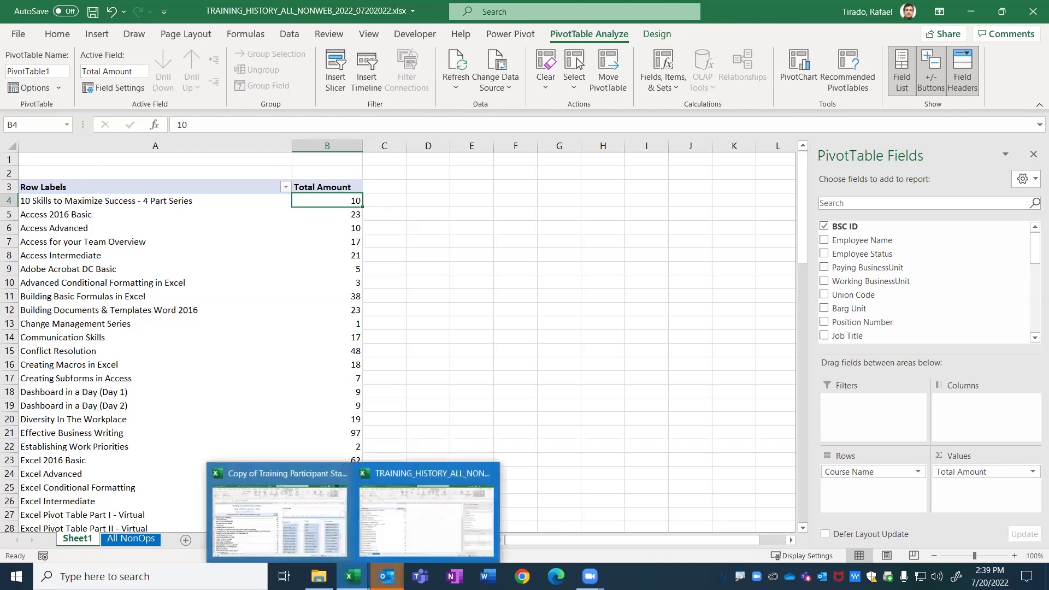
left_click(309, 517)
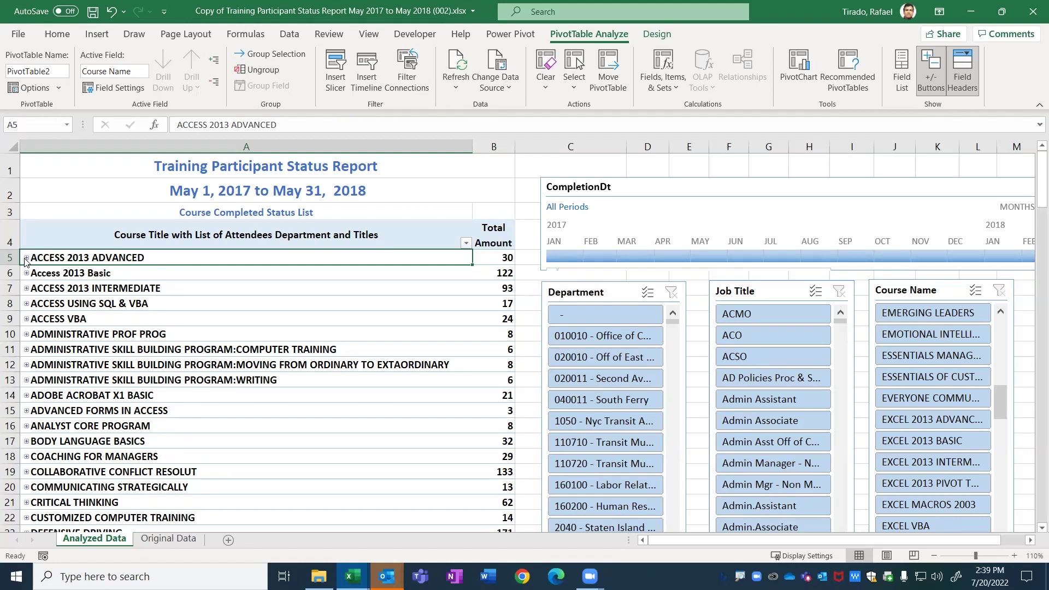
left_click(26, 258)
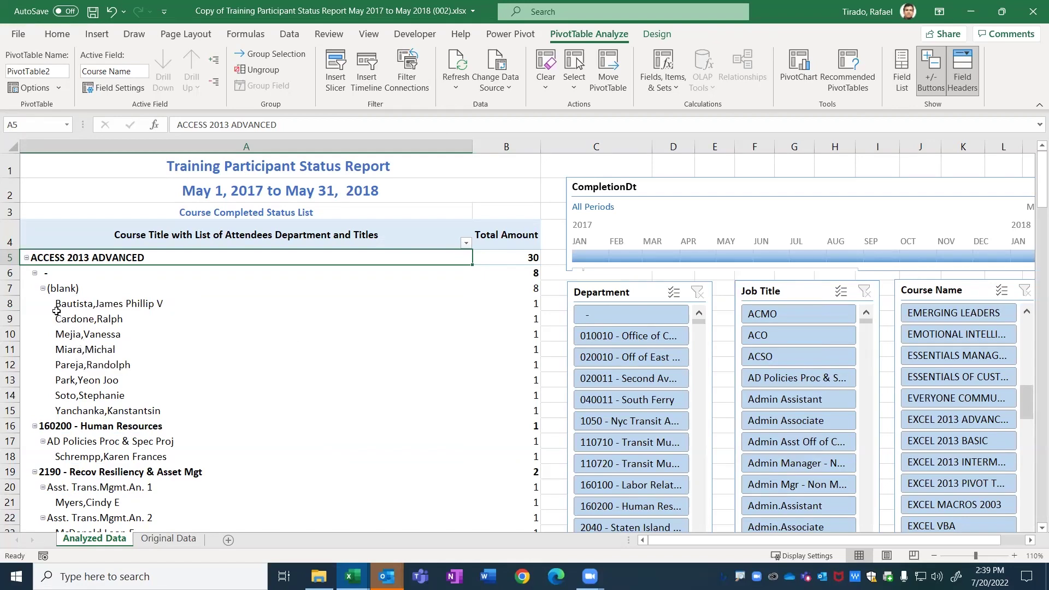
left_click(35, 273)
left_click(26, 243)
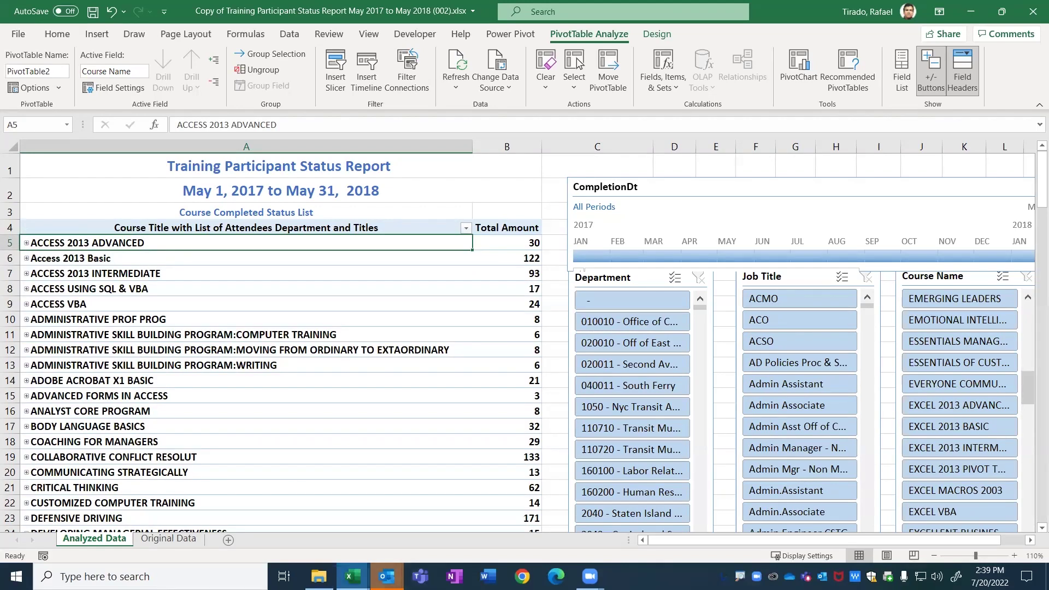
Step: Return to the TRAINING_HISTORY workbook and add Employee Name beneath Course Name in the PivotTable rows
mouse_move(353, 576)
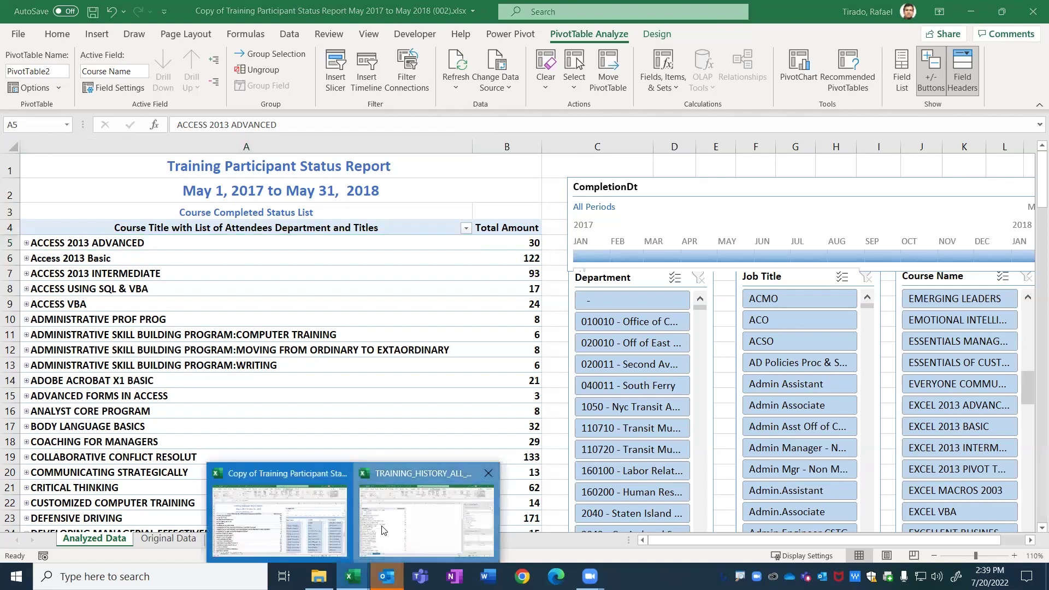
left_click(426, 519)
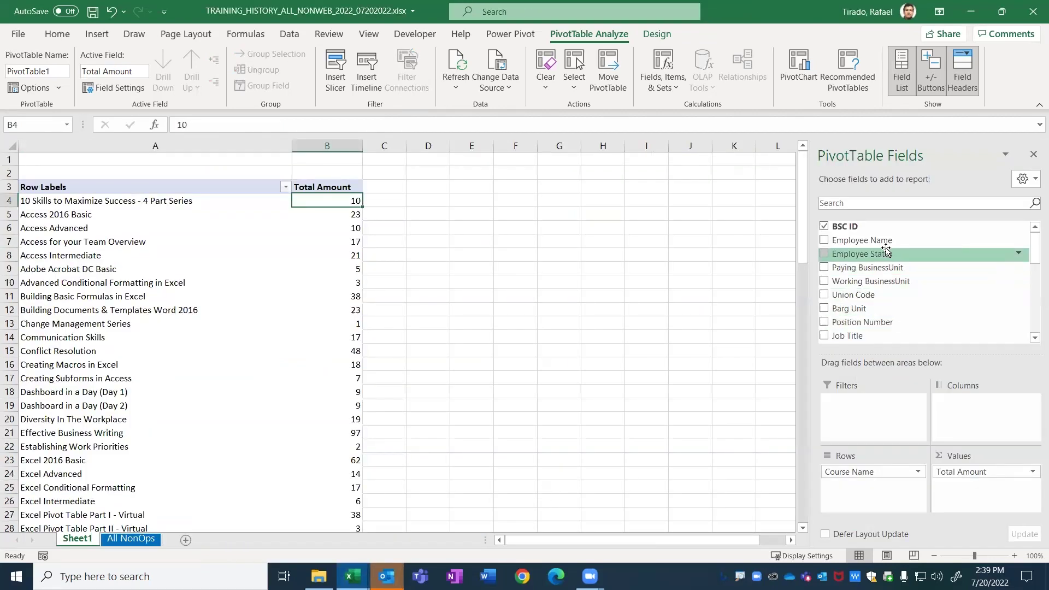
left_click_drag(869, 237, 876, 494)
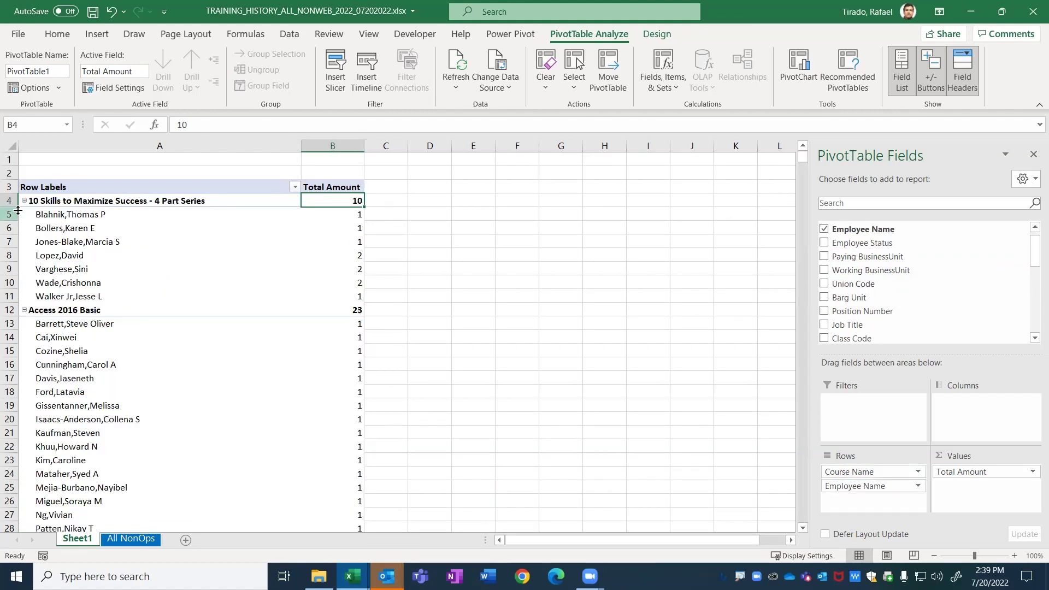
Step: Collapse the entire Course Name field so the employees under every course are hidden
left_click(26, 201)
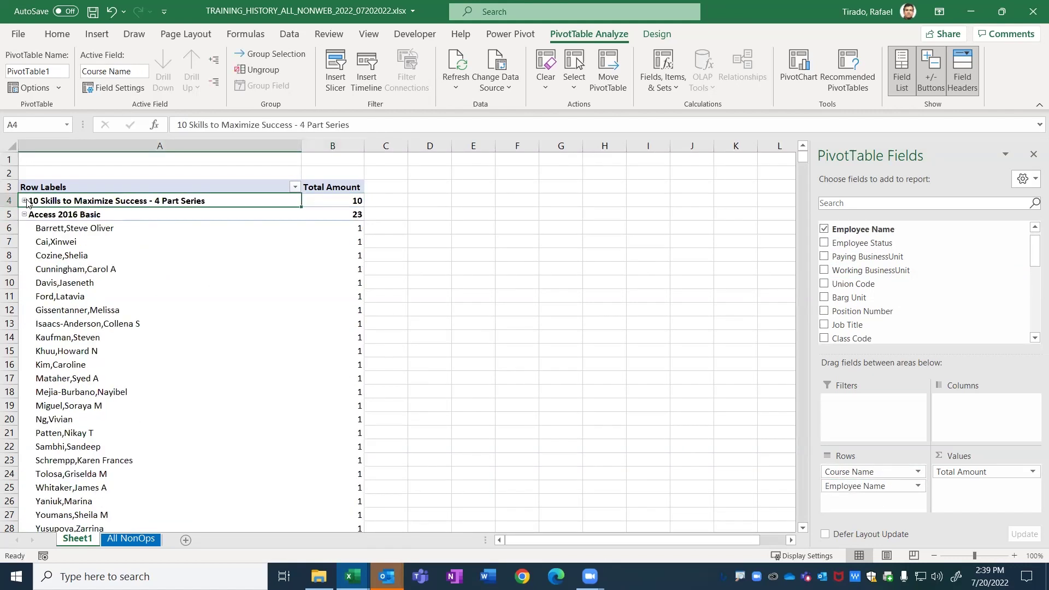
left_click(25, 216)
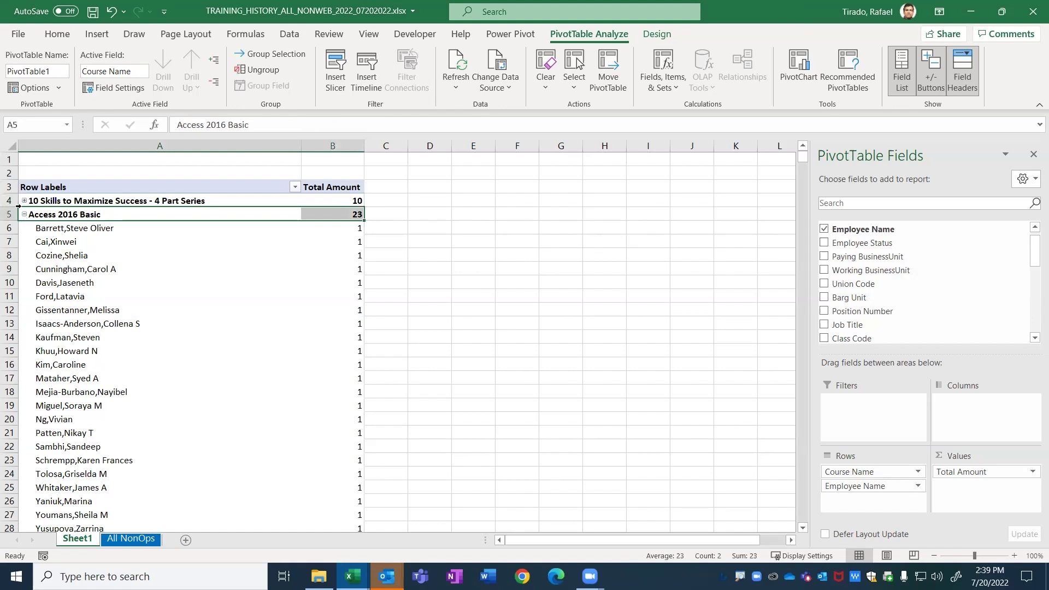
right_click(27, 203)
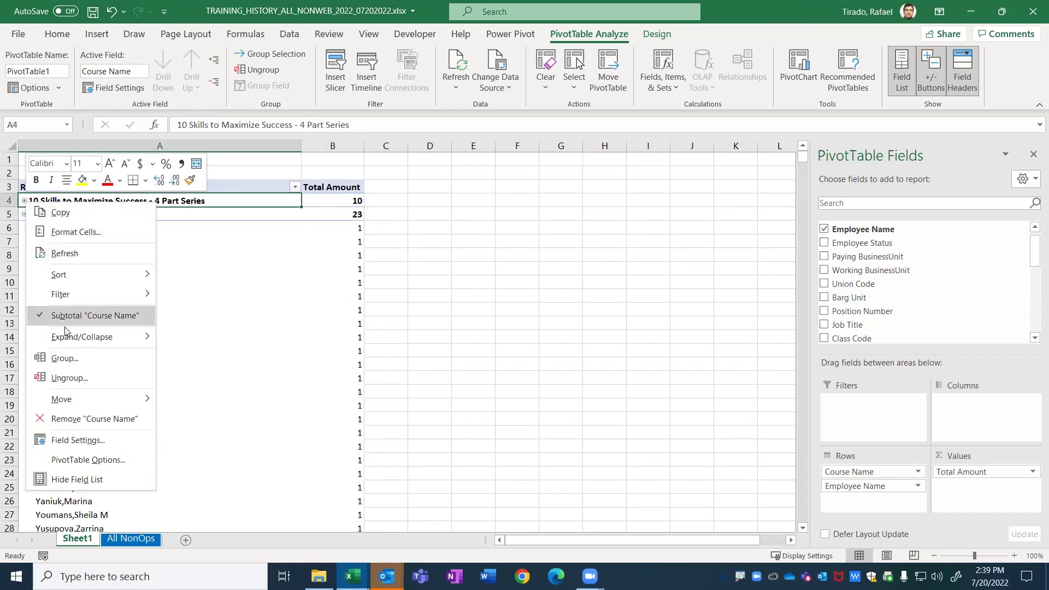
mouse_move(66, 337)
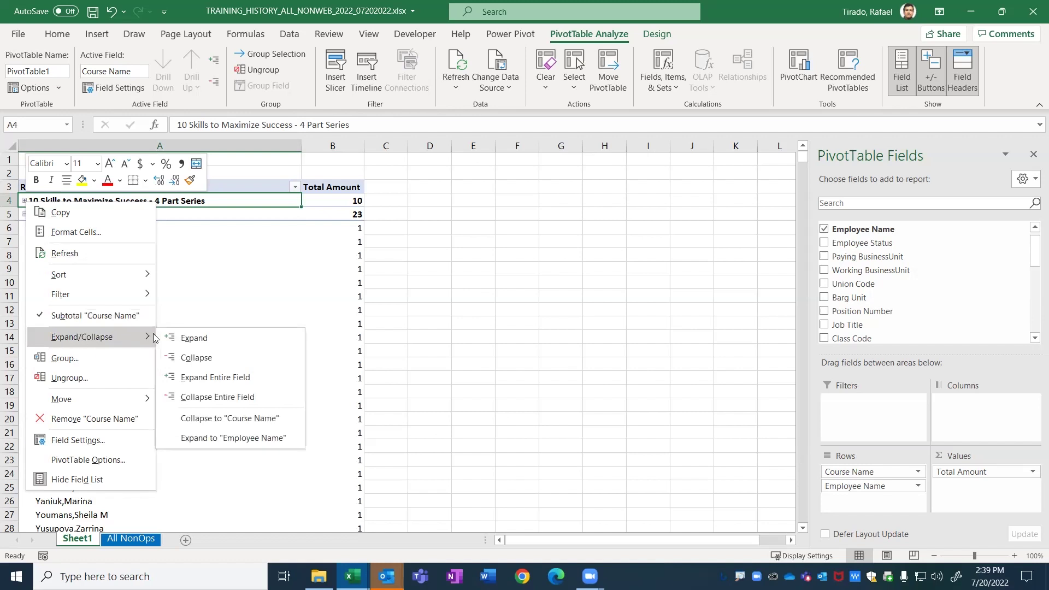
left_click(202, 398)
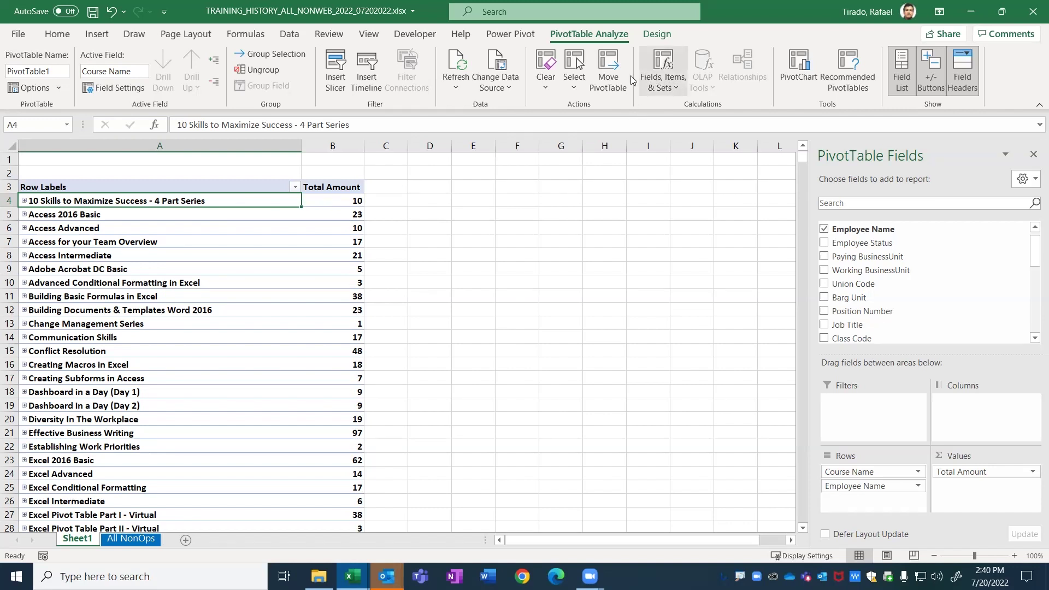
left_click(336, 66)
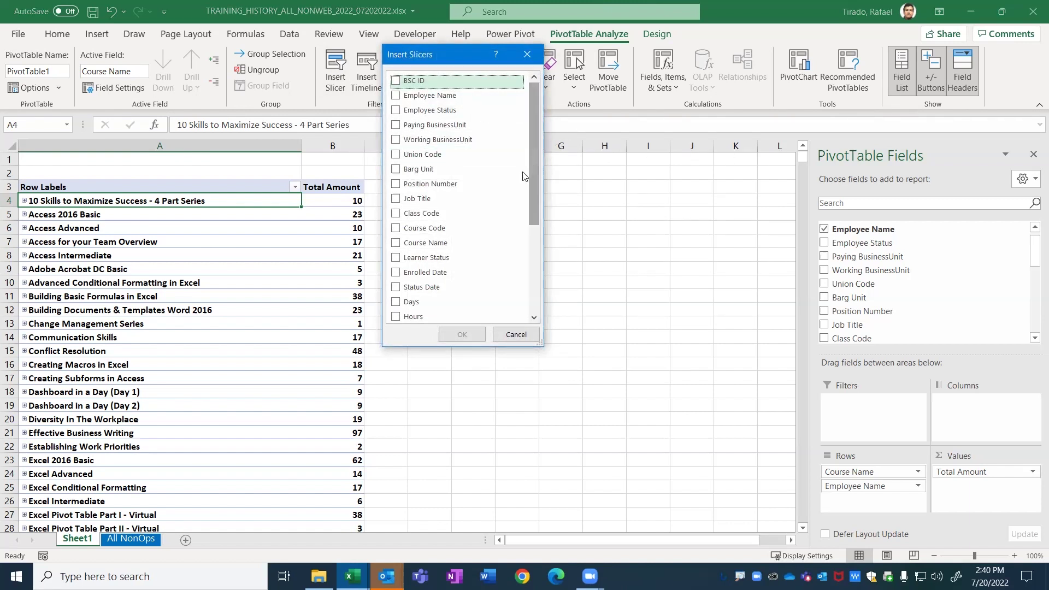
left_click_drag(536, 130, 535, 243)
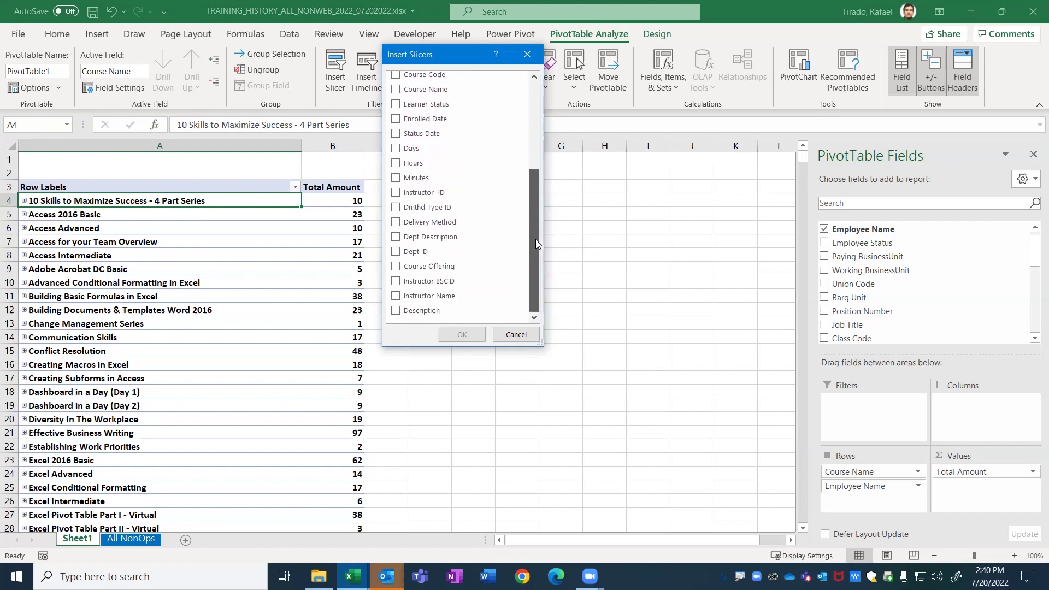
left_click_drag(535, 223, 538, 107)
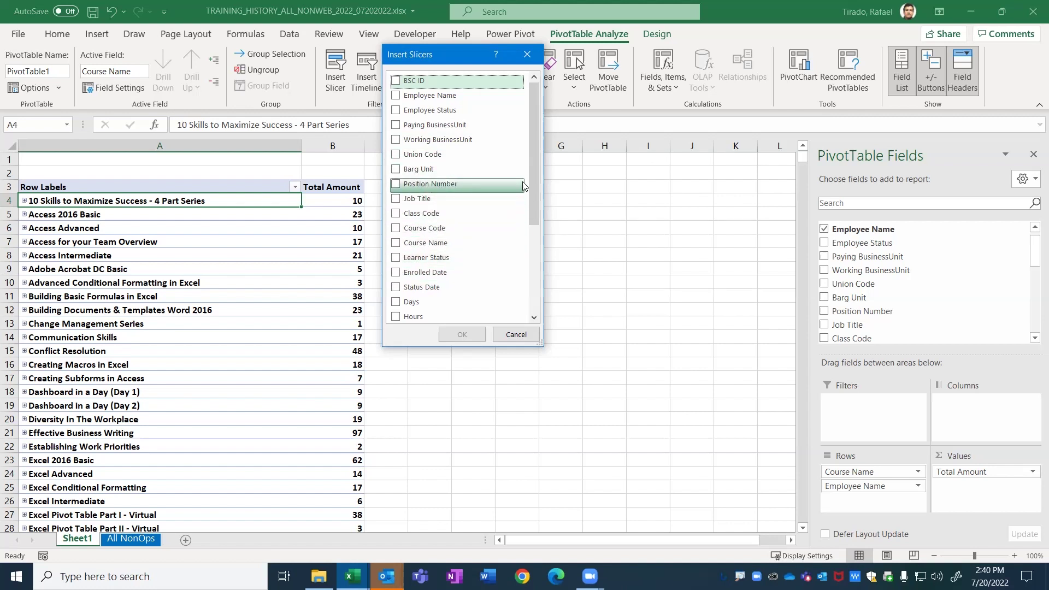
mouse_move(535, 179)
left_mouse_down()
mouse_move(529, 285)
mouse_move(536, 173)
left_mouse_up()
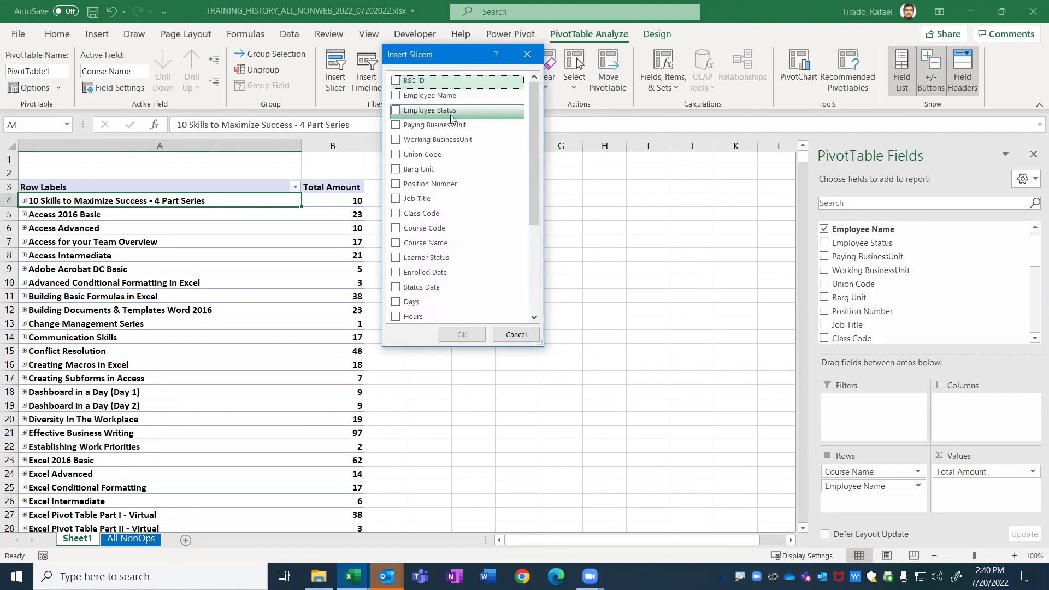
left_click(516, 334)
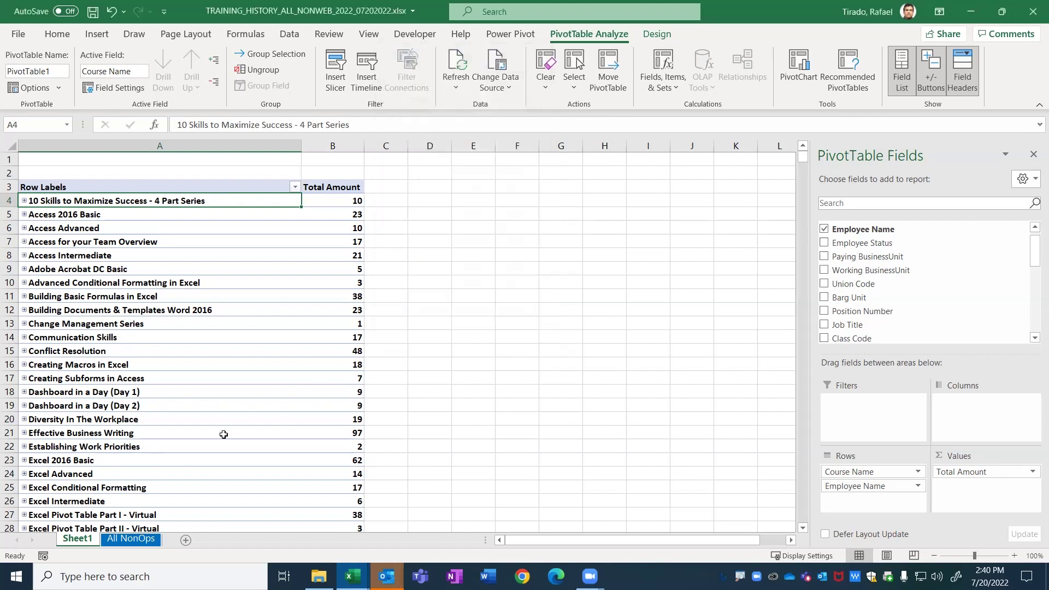
Step: Review the available Paying BusinessUnit values in the All NonOps sheet's filter list, and return to Sheet1
left_click(130, 540)
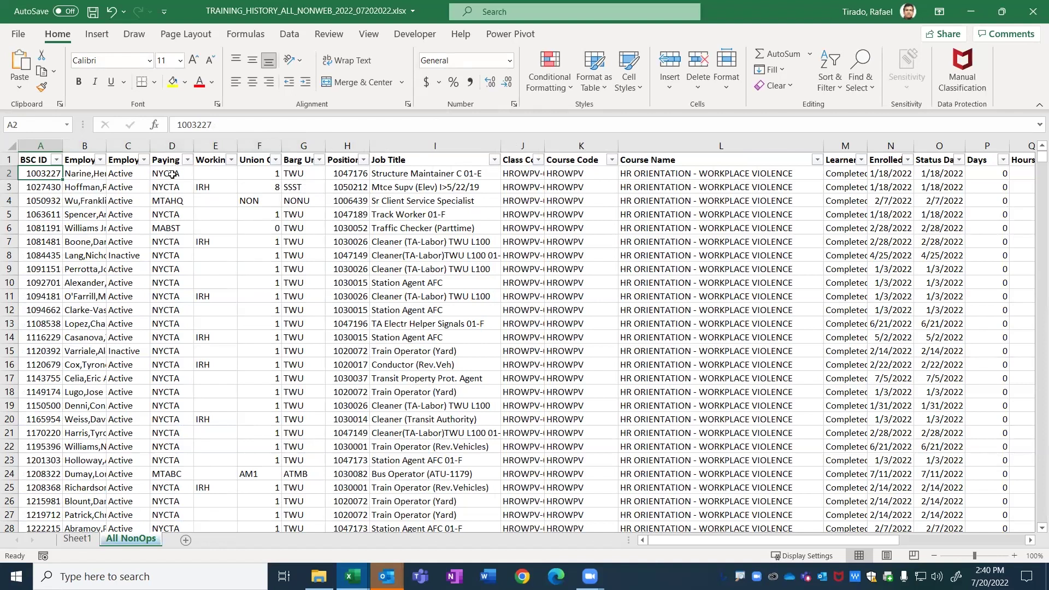
left_click(187, 159)
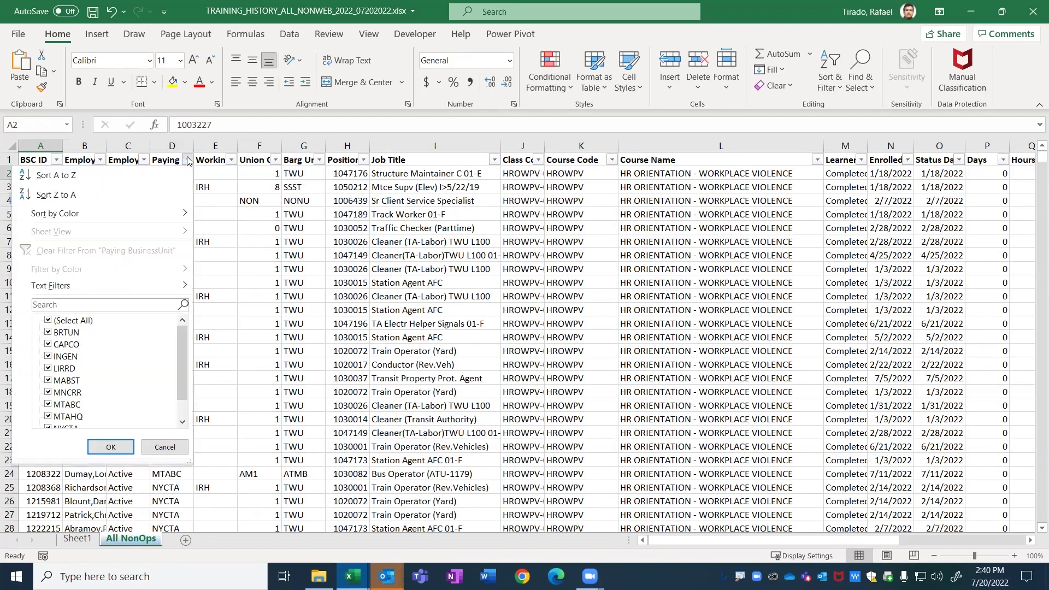
left_click(188, 159)
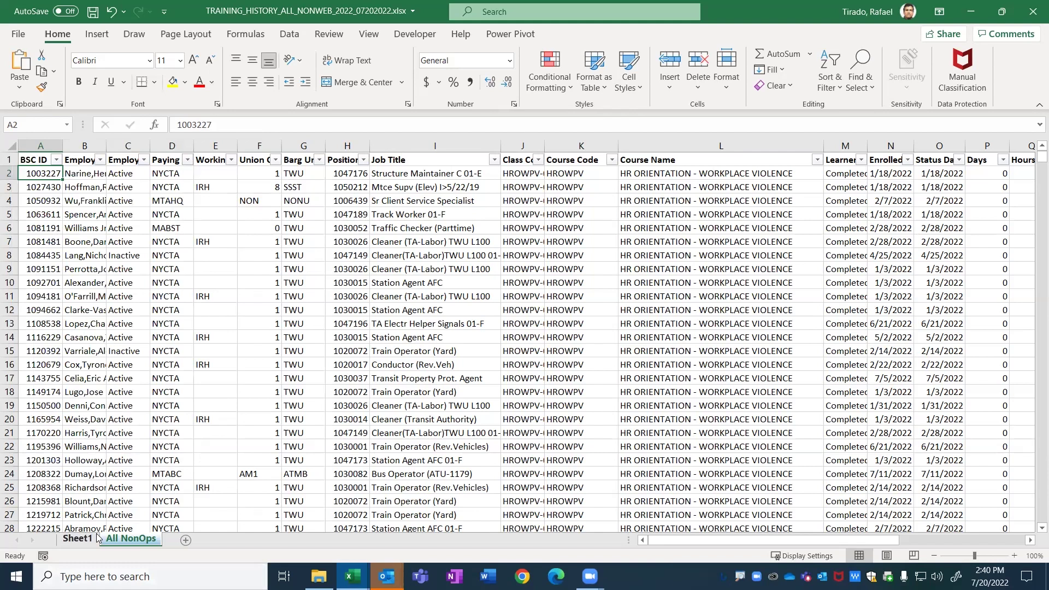
left_click(77, 538)
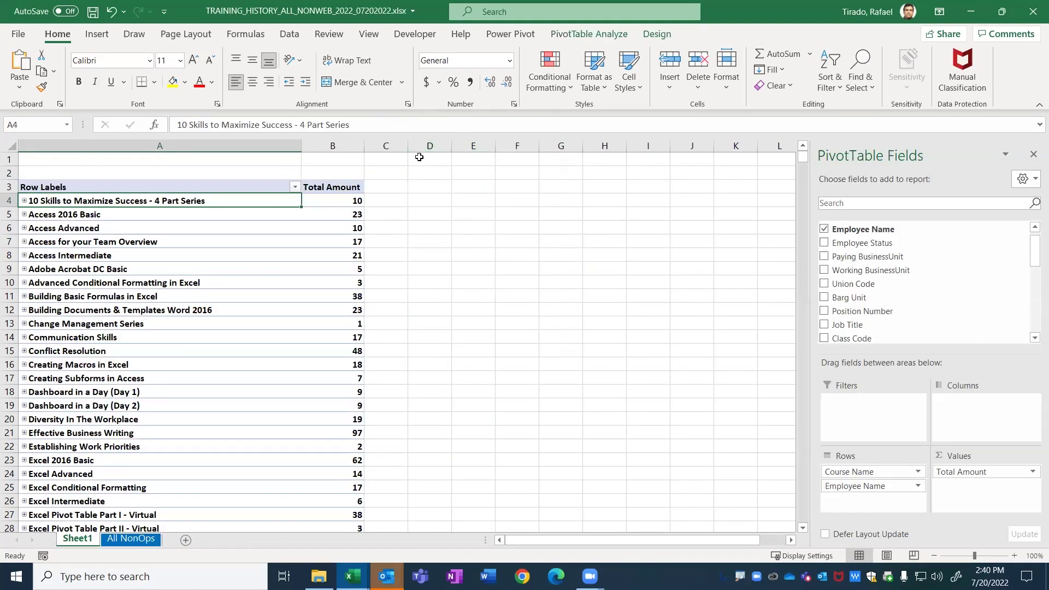
left_click(589, 34)
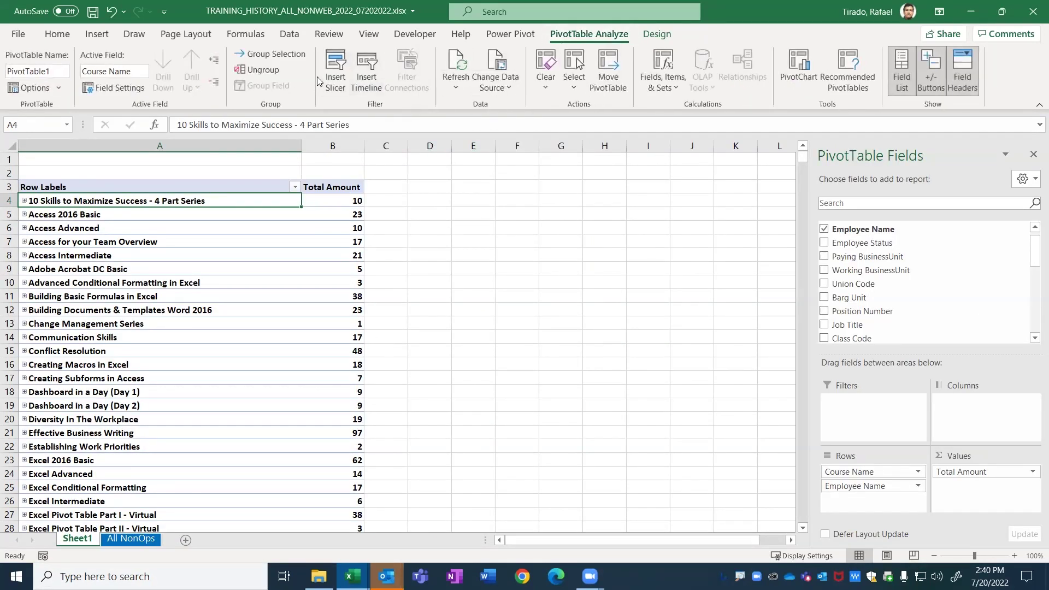
left_click(335, 71)
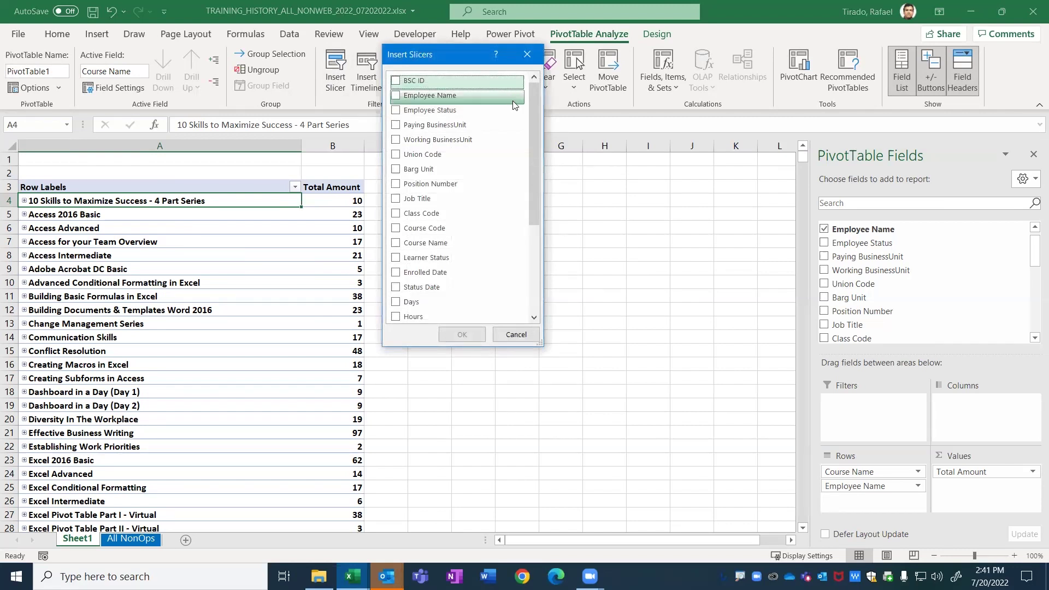
left_click_drag(535, 142, 535, 80)
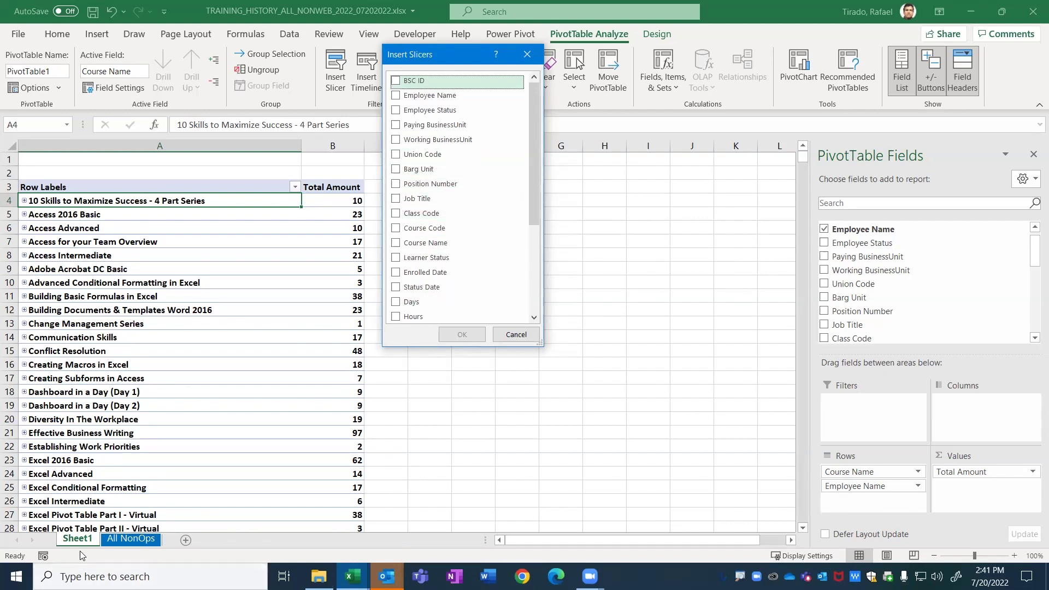
left_click(516, 335)
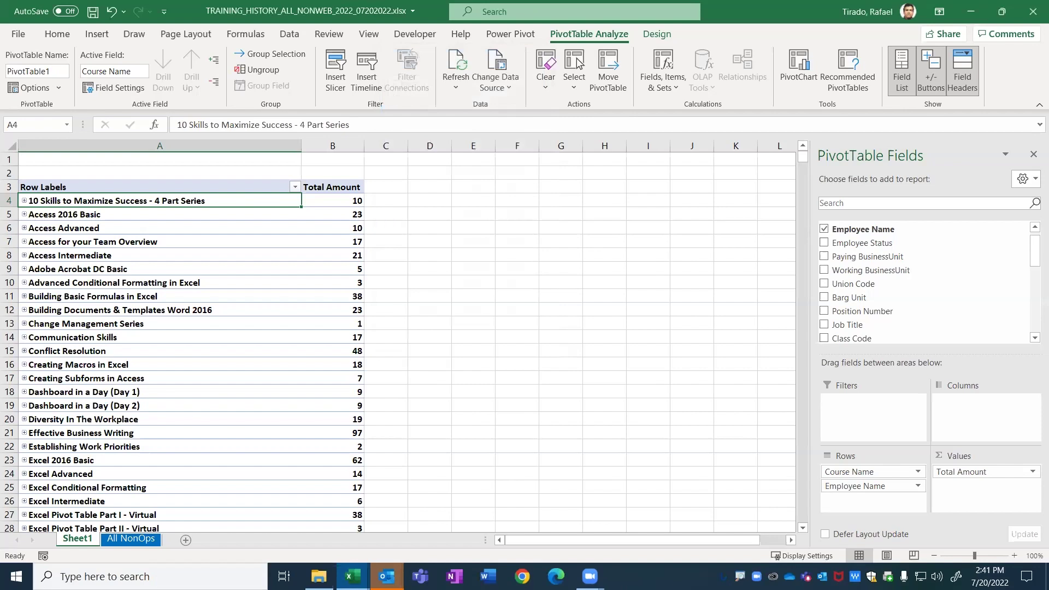
Step: Autofit the Paying BusinessUnit column on the All NonOps sheet and select the whole column
left_click(126, 540)
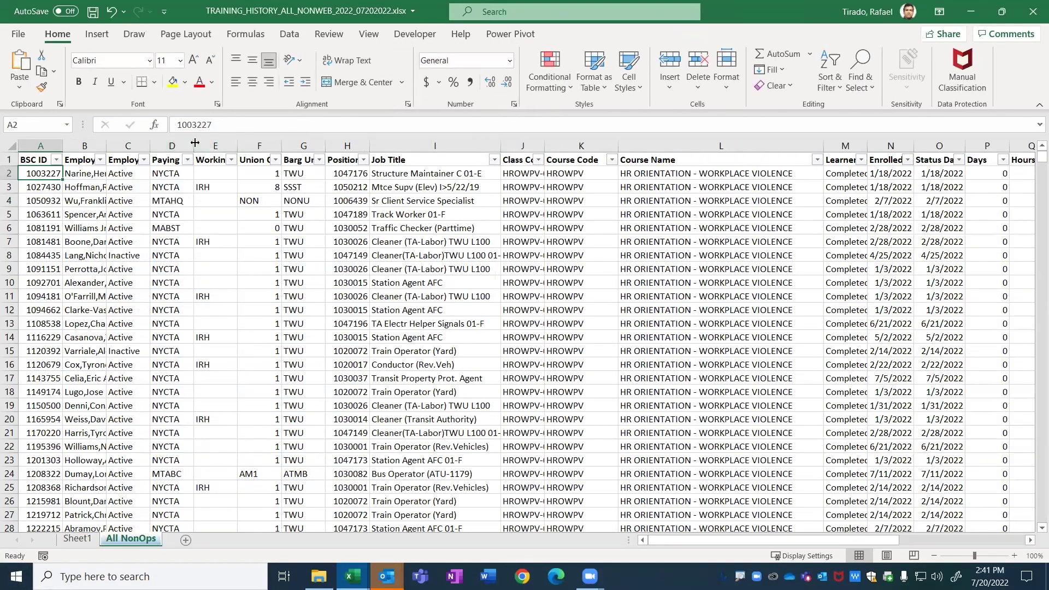
double_click(196, 145)
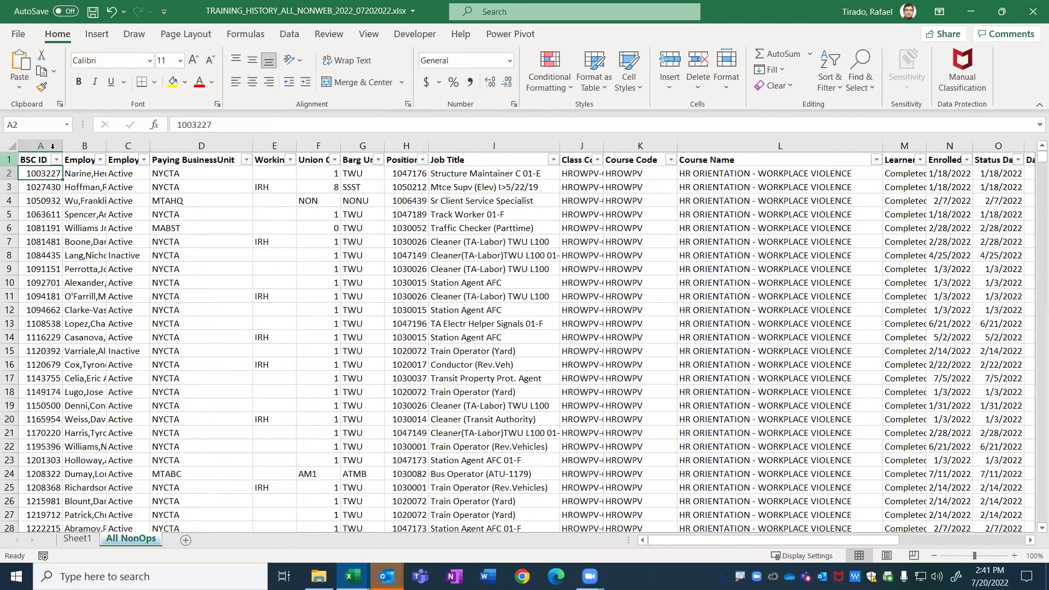
left_click(33, 146)
left_click(84, 146)
left_click(128, 146)
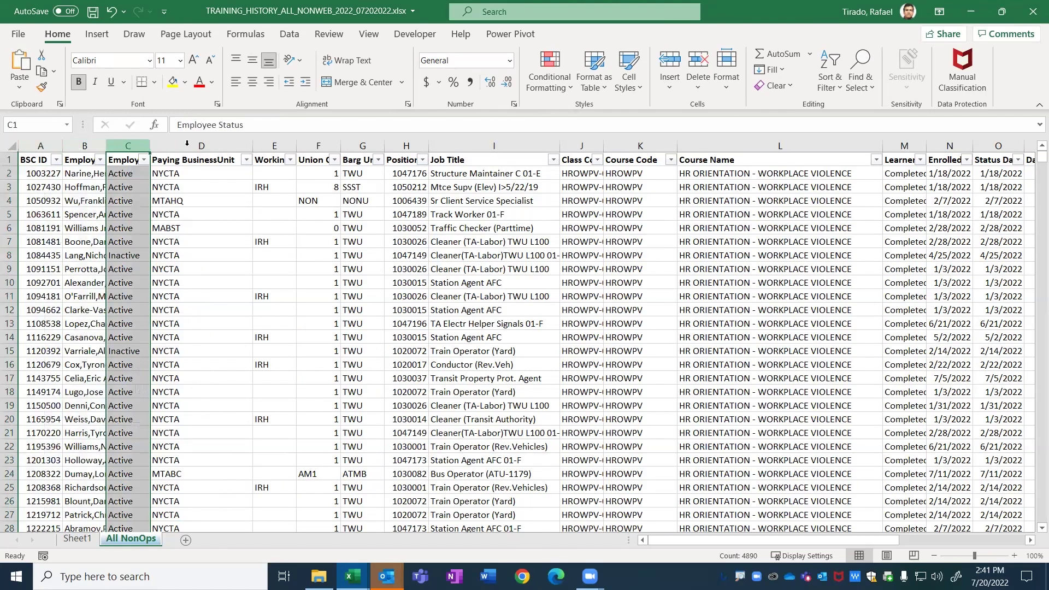
left_click(183, 144)
Step: Insert a Paying BusinessUnit slicer for the Sheet1 PivotTable and place it beside the table around cell D4
left_click(77, 539)
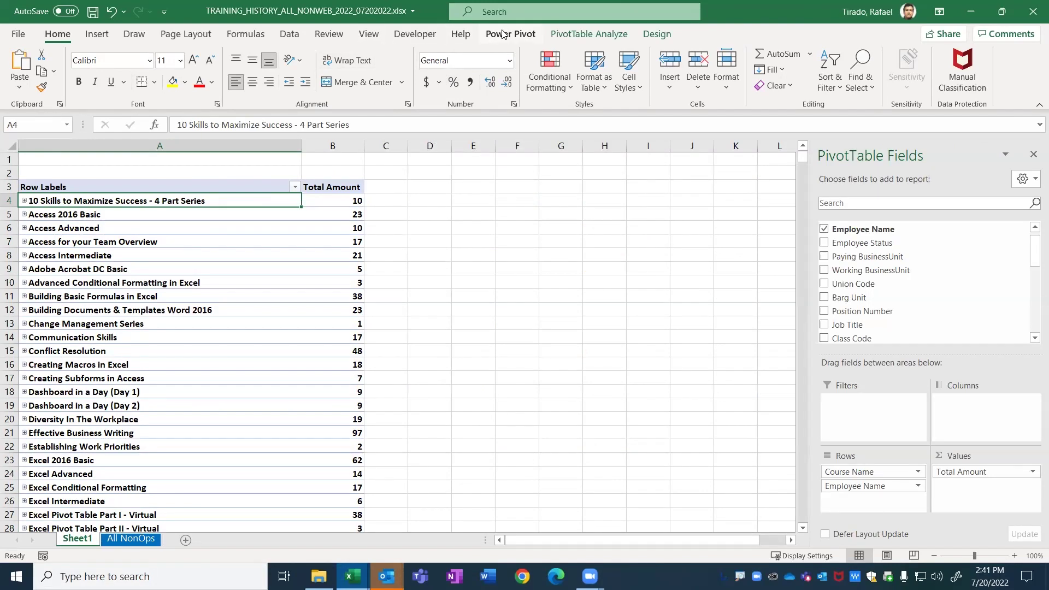
left_click(584, 34)
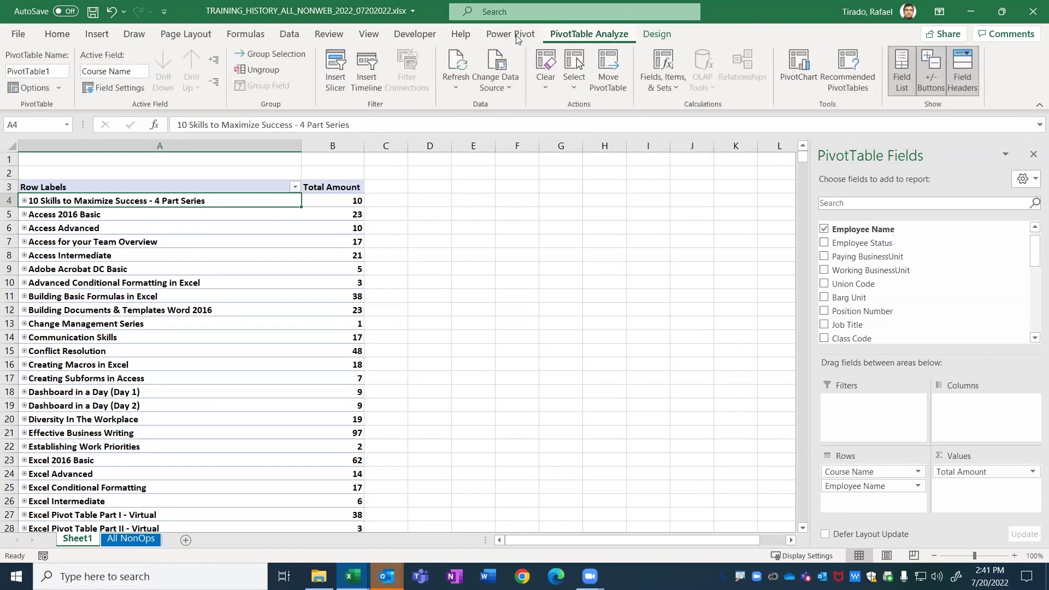
left_click(333, 73)
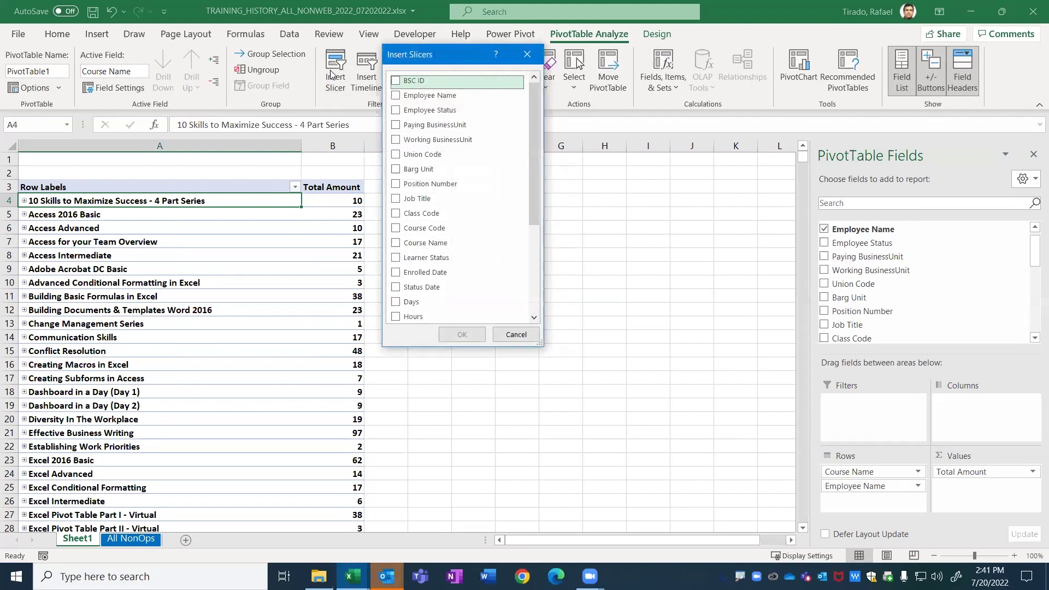
left_click(397, 125)
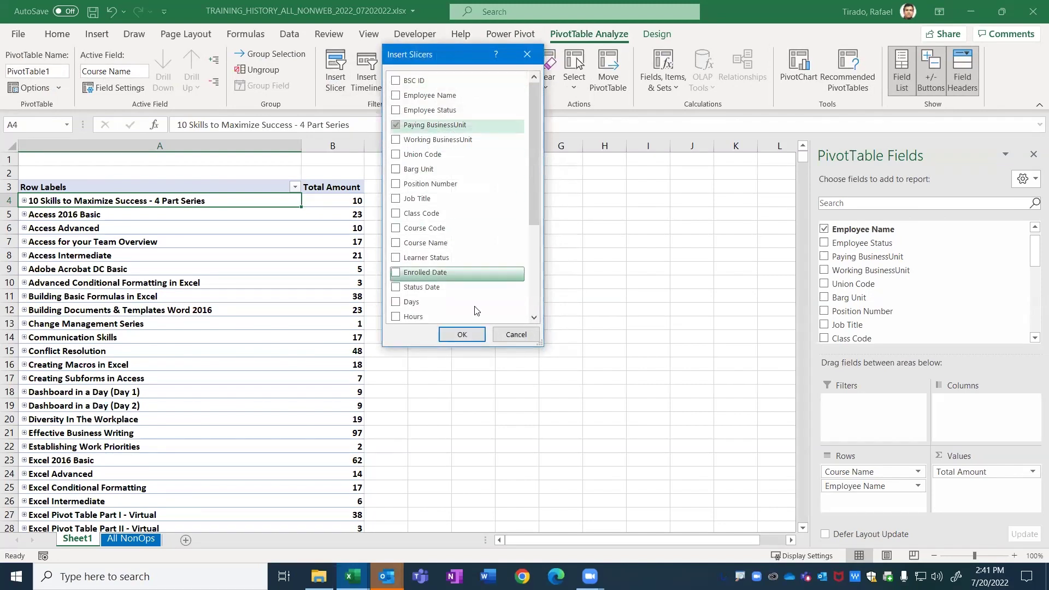
left_click(475, 335)
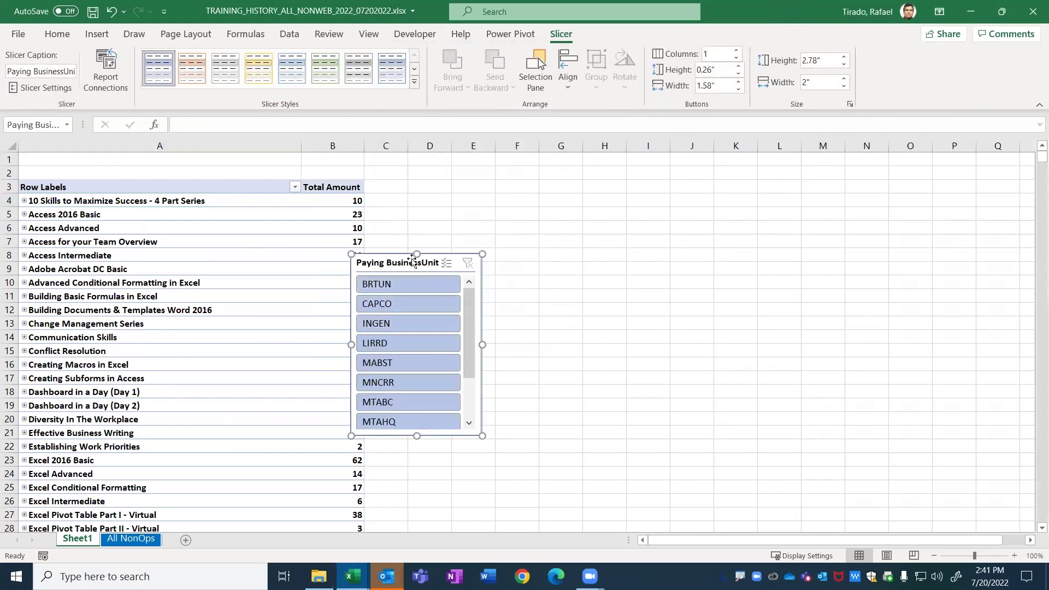
left_click_drag(410, 258, 461, 208)
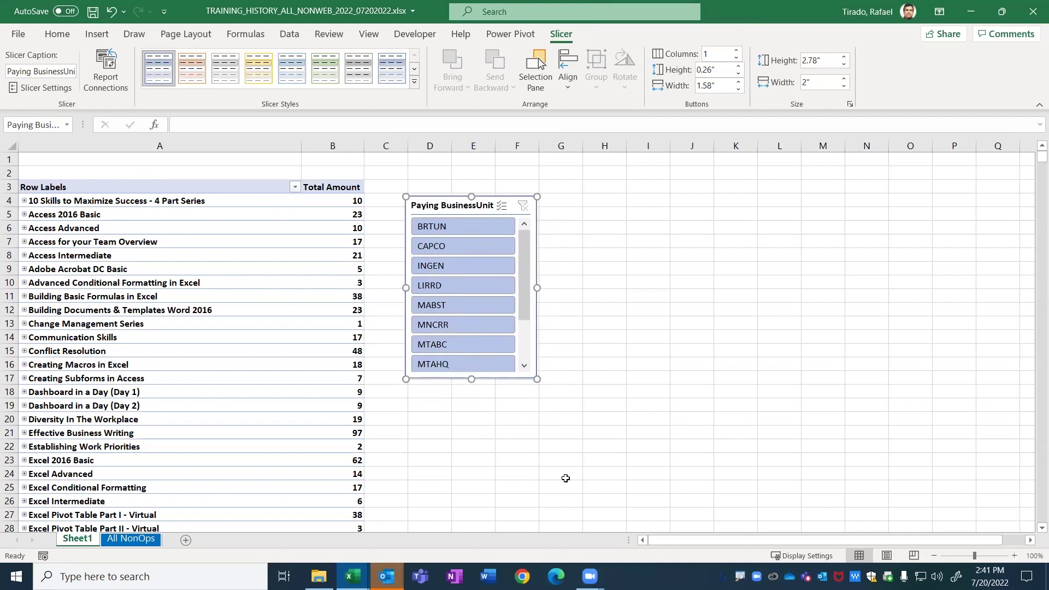
Step: Try the slicer by filtering the PivotTable to LIRRD and to MTAHQ, clearing the filter after each
left_click(468, 287)
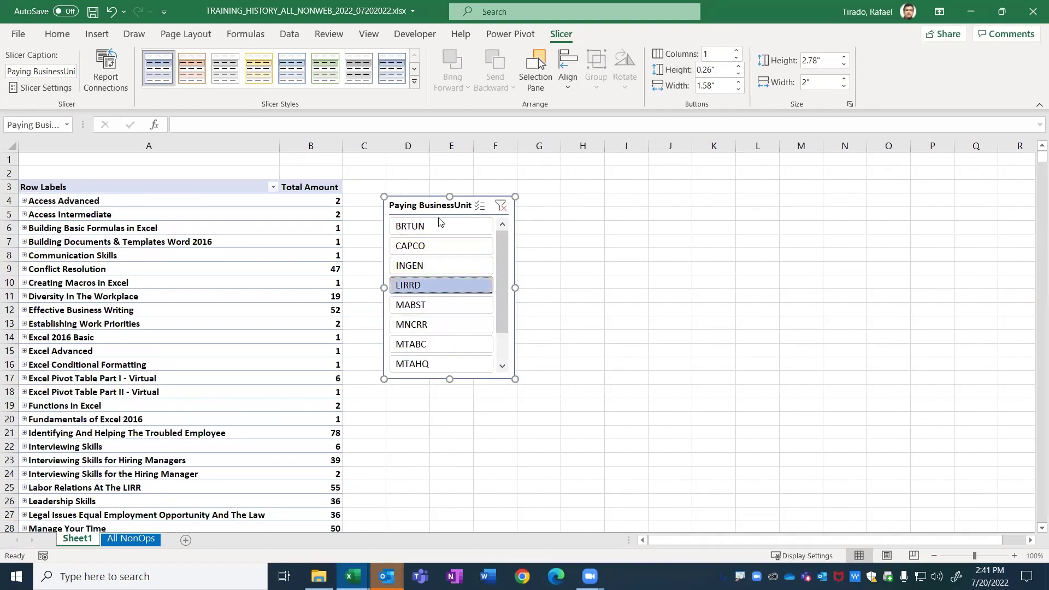
left_click(502, 206)
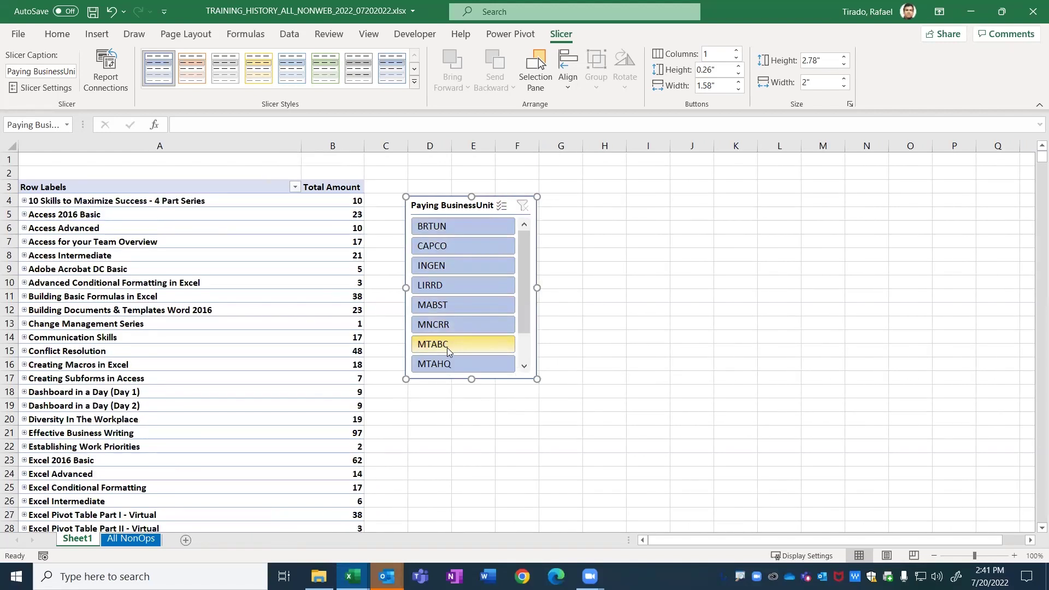
left_click(434, 365)
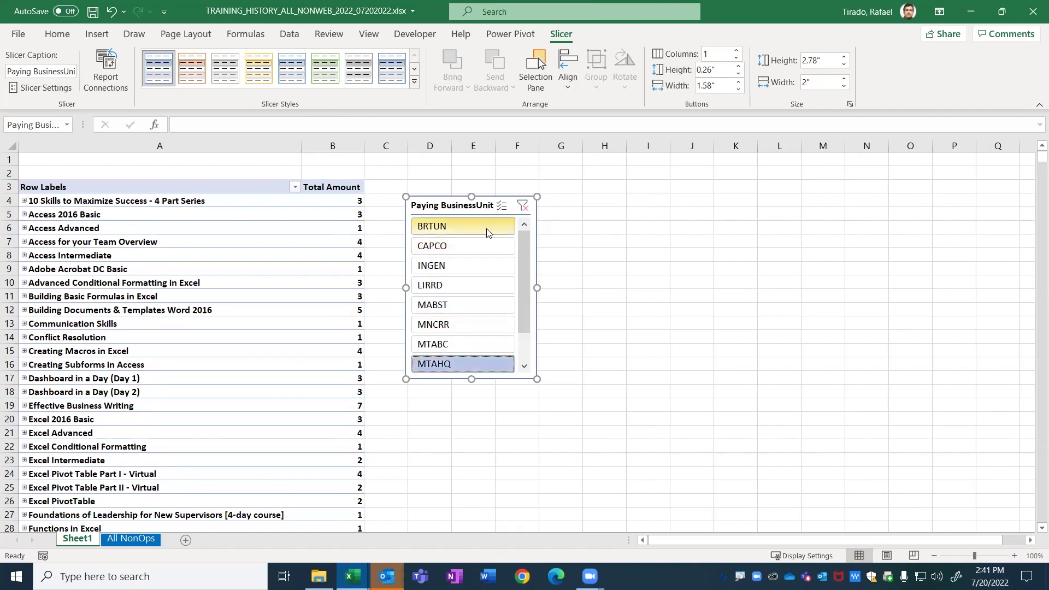
left_click(523, 210)
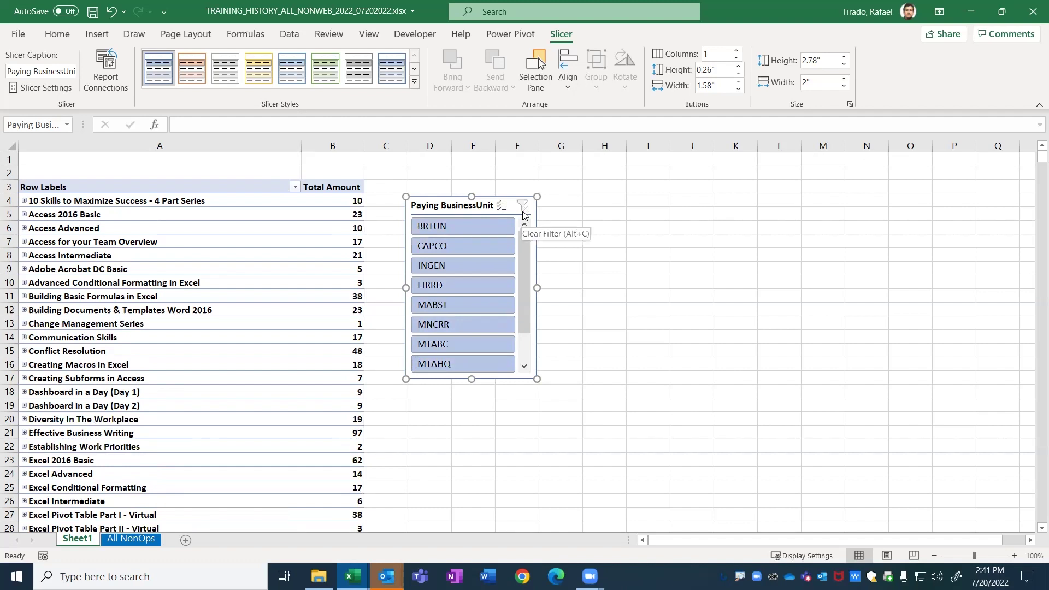
Step: Enlarge the Paying BusinessUnit slicer to about 3.27" high by 2.05" wide, and delete it
left_click_drag(404, 379, 401, 410)
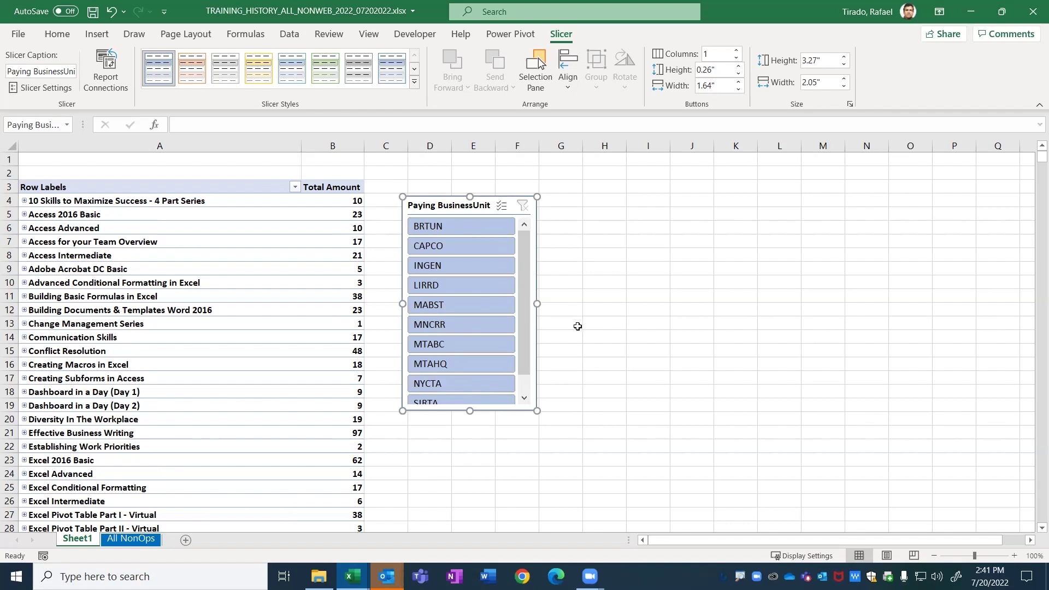
key("Delete")
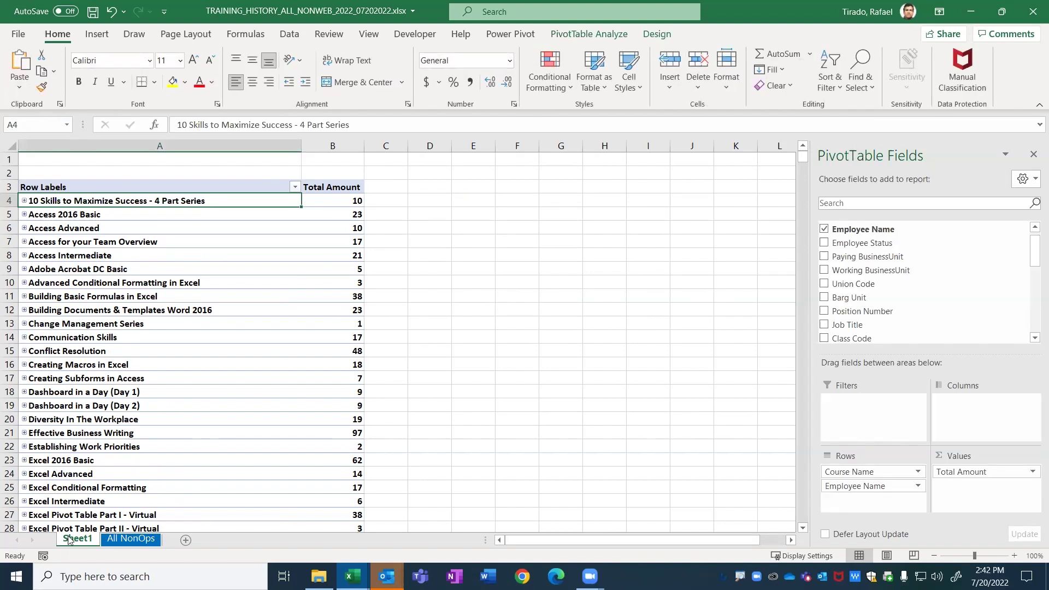
Step: Examine the All NonOps columns along row 2, through to the department and instructor fields, for another field to filter by
left_click(130, 539)
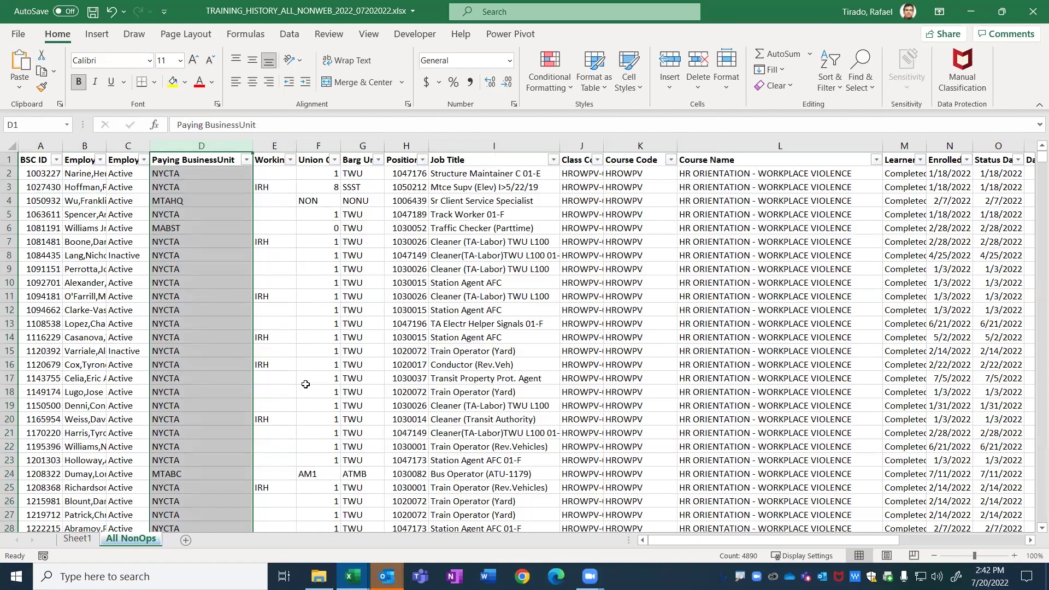
key("Right")
key("Right")
key("Right")
key("Right")
key("Left")
key("Left")
key("Left")
key("Left")
key("Left")
key("Left")
key("Left")
key("Down")
key("Right")
key("Right")
key("Right")
key("Right")
key("Right")
key("Right")
key("Right")
key("Right")
key("Right")
key("Right")
key("Right")
key("Right")
key("Right")
key("Right")
key("Right")
key("Right")
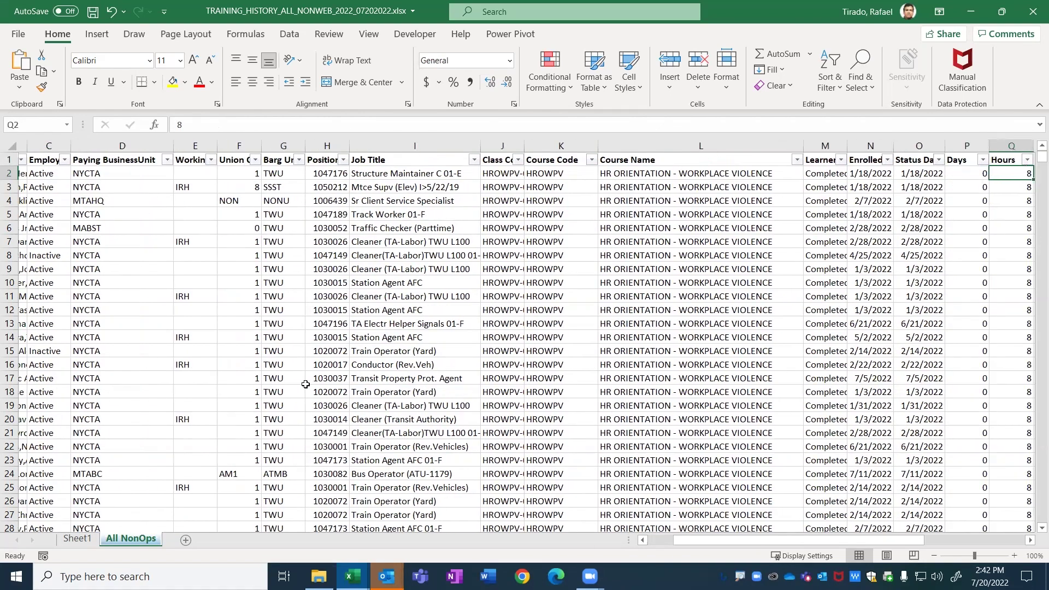
key("Right")
key("Right")
key("Right")
key("Right")
key("Right")
key("Right")
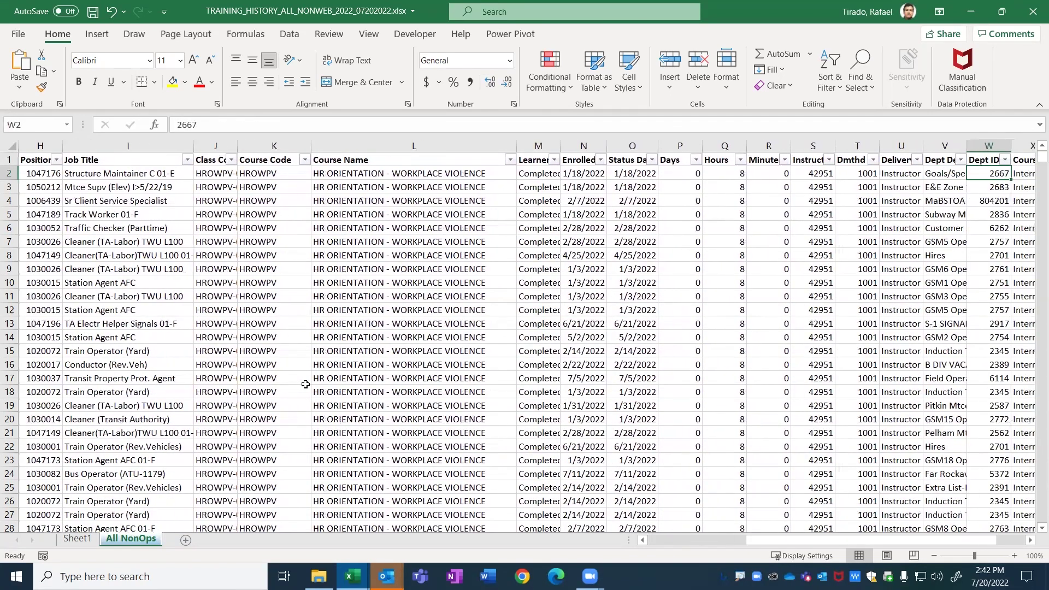
key("Left")
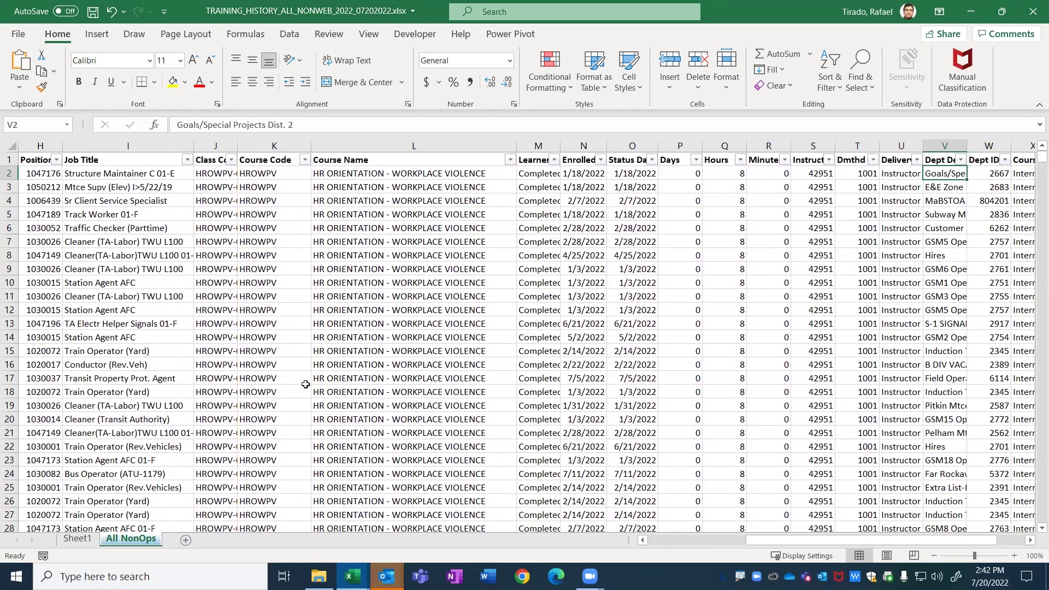
key("Right")
key("Right")
key("Right")
key("Right")
Step: Widen the Dept Description column on the All NonOps sheet so more of each department name shows
key("Left")
key("Left")
key("Left")
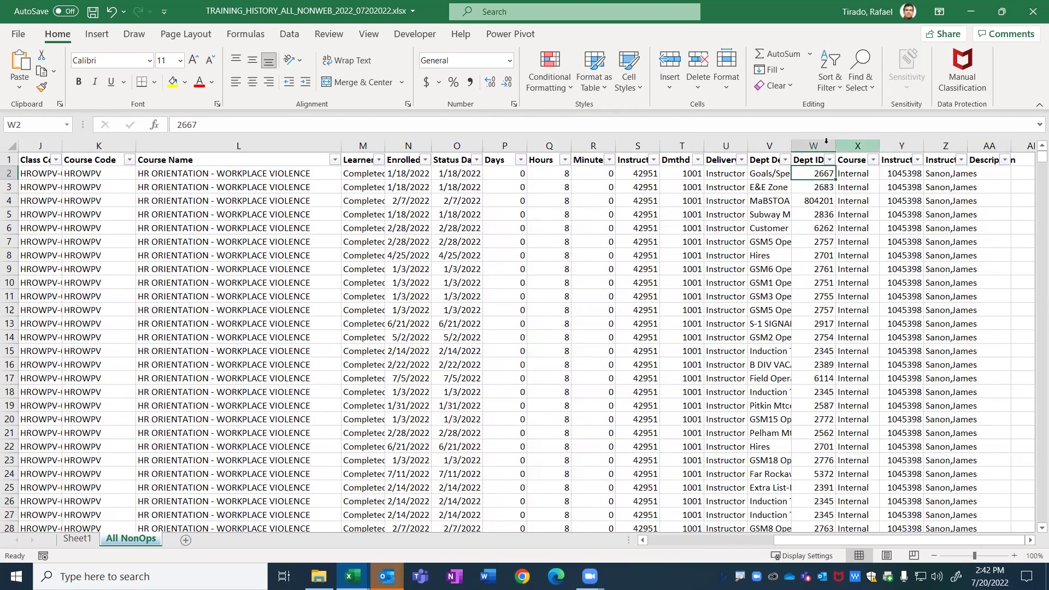
key("Left")
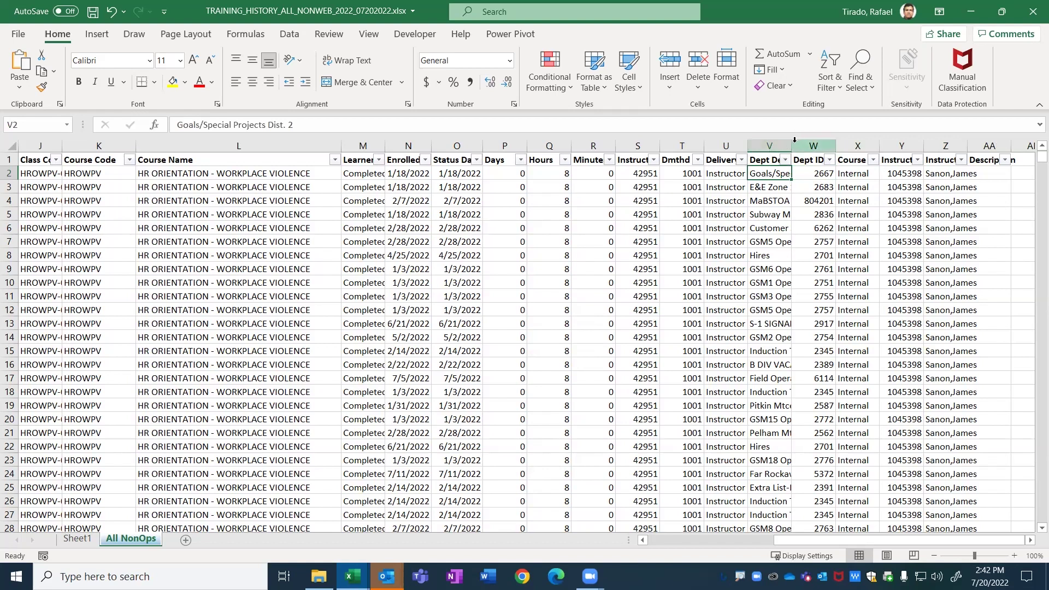
left_click_drag(792, 146, 821, 148)
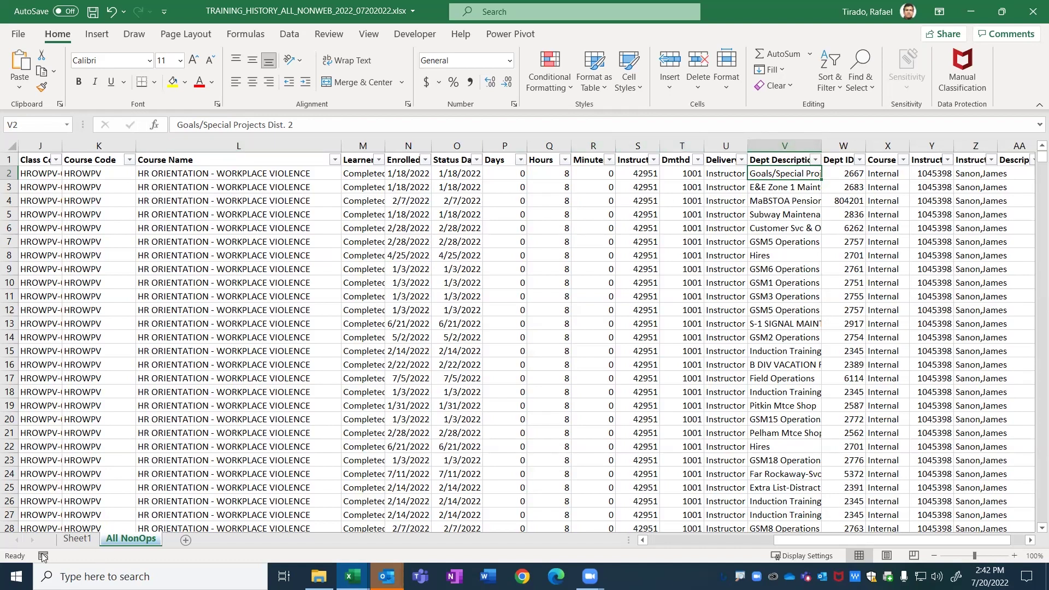
Step: Insert a Dept Description slicer for the Sheet1 PivotTable and place it beside the table around cell D3
left_click(76, 539)
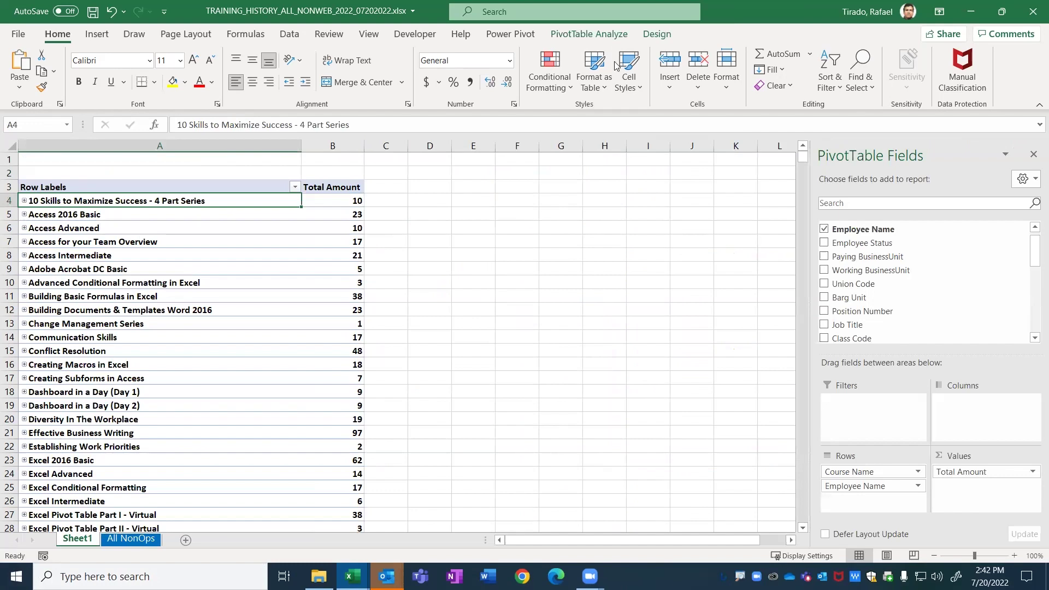
left_click(589, 33)
left_click(336, 70)
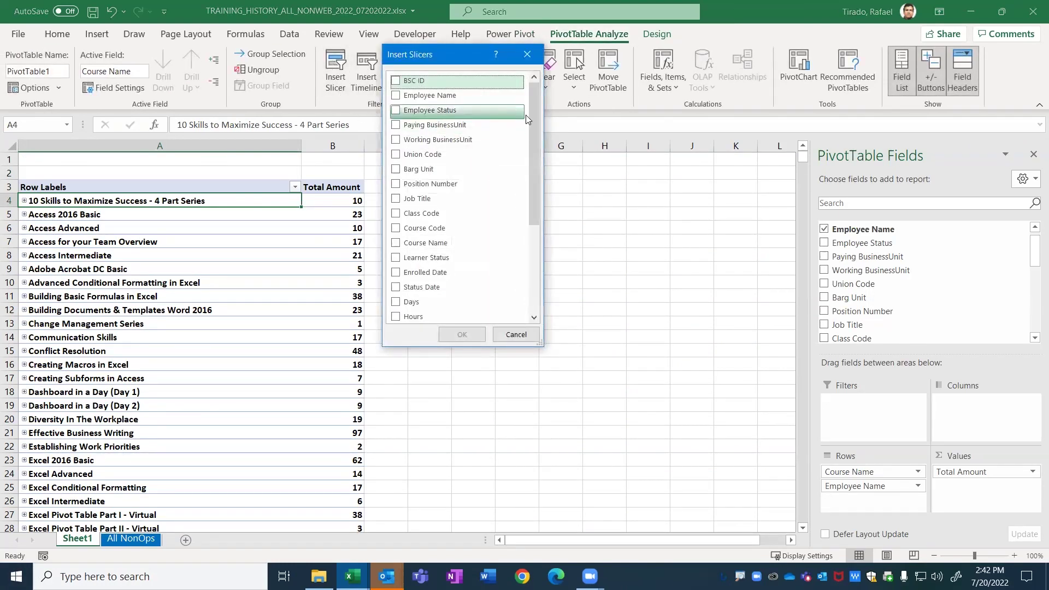
scroll(525, 115, "down", 4)
left_click(453, 237)
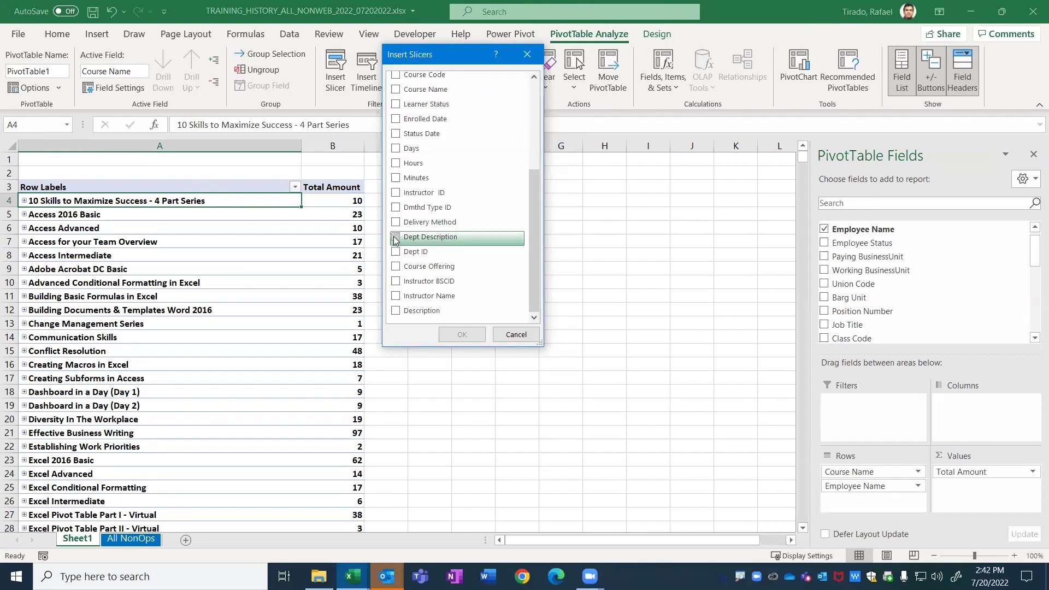
left_click(461, 335)
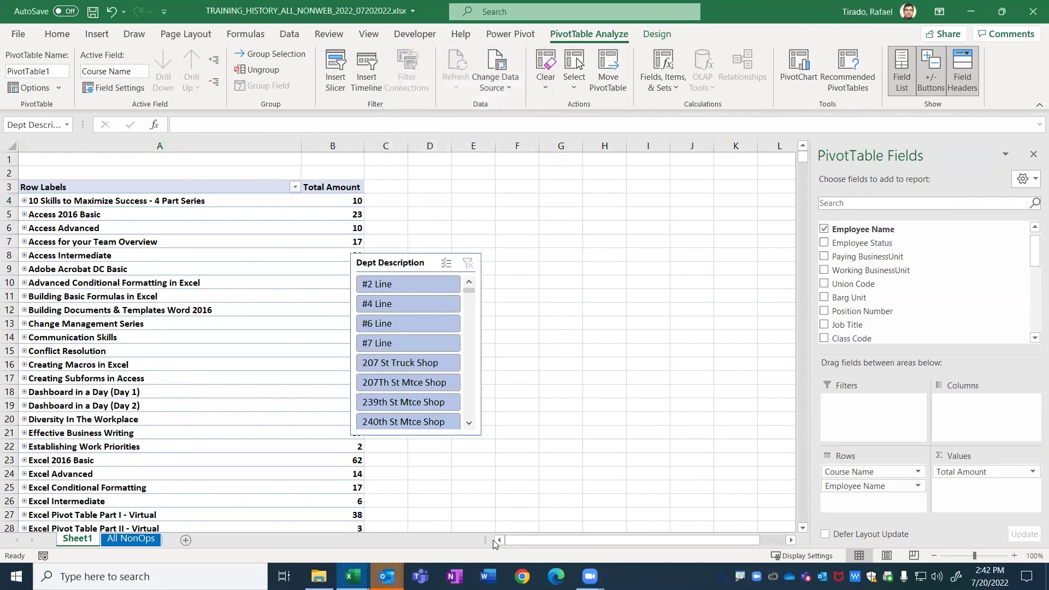
left_click_drag(438, 254, 495, 190)
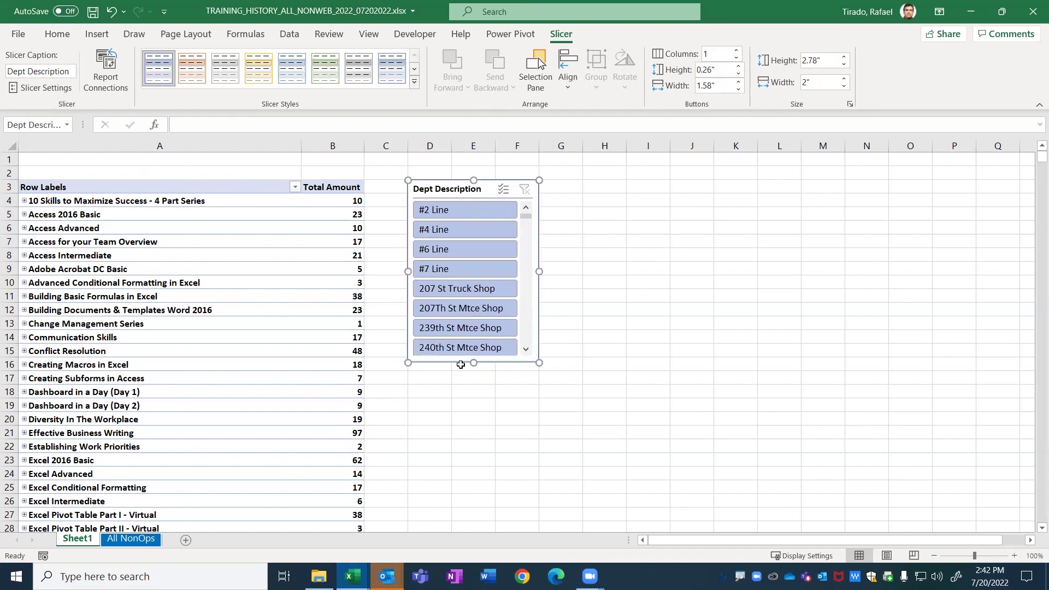
Step: Enlarge the Dept Description slicer to 4.29" high, and test it by filtering to #4 Line and clearing the filter
left_click_drag(474, 363, 476, 462)
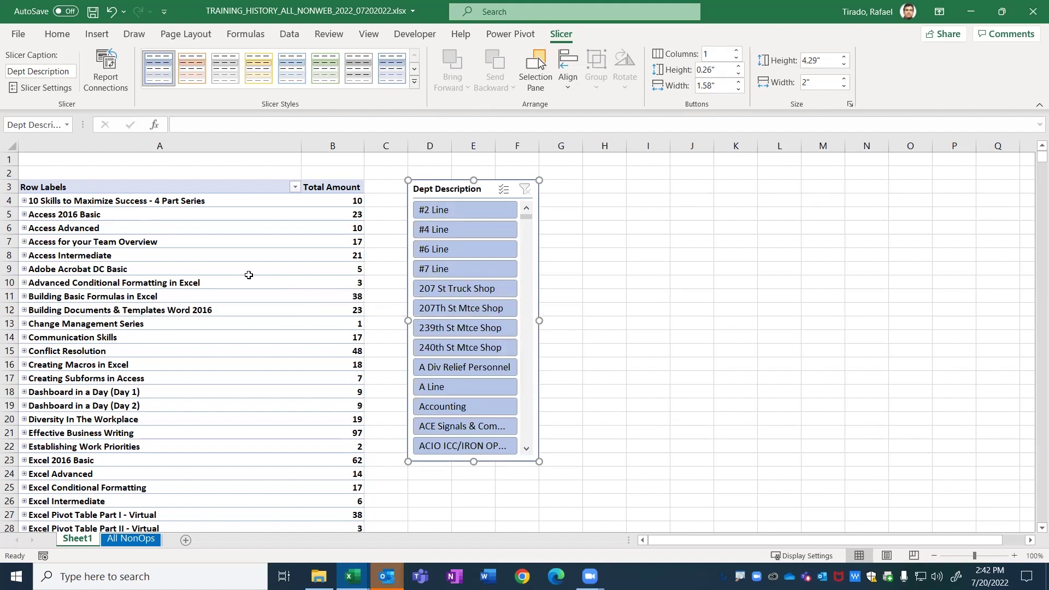
left_click(461, 234)
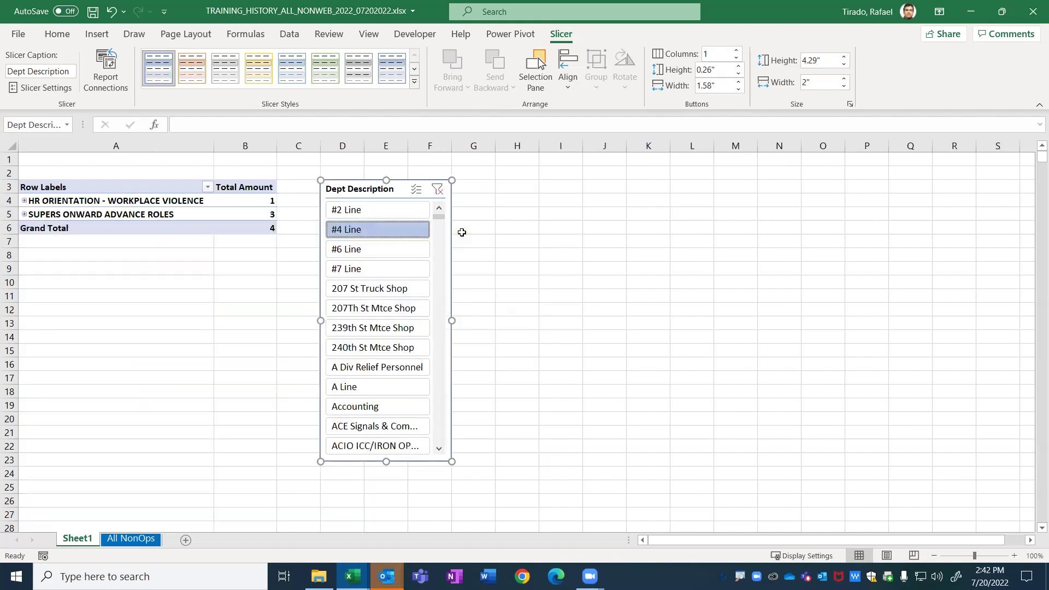
left_click(438, 189)
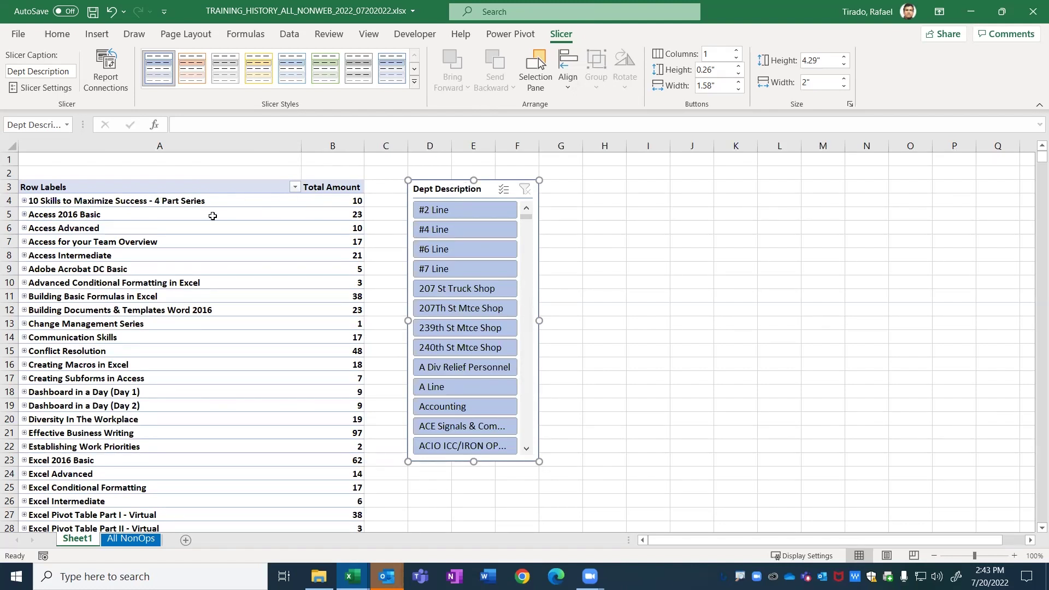
Step: Filter the Sheet1 PivotTable to the #4 Line department
left_click(130, 229)
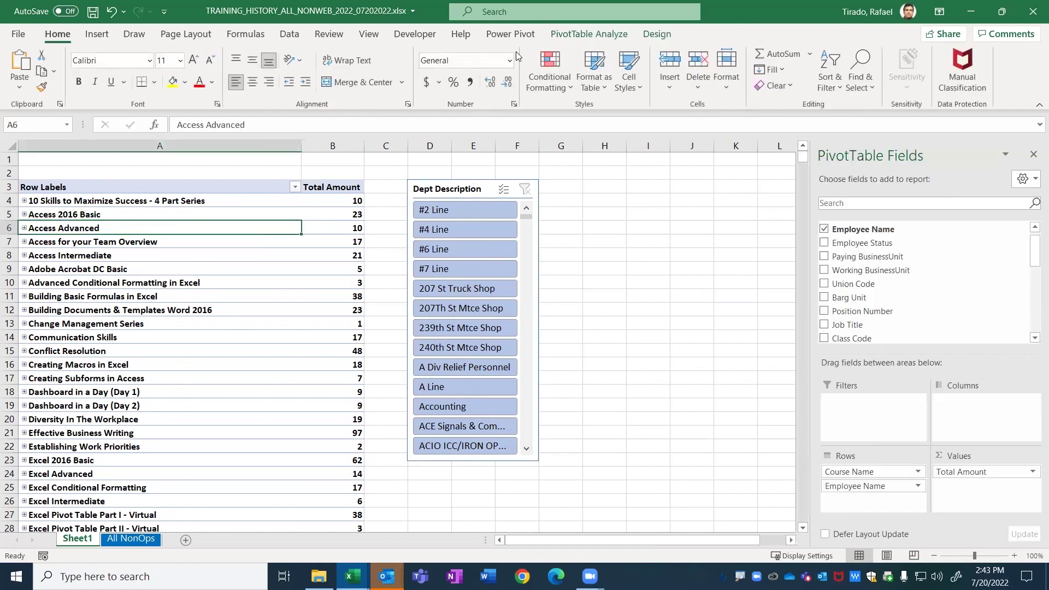
left_click(575, 36)
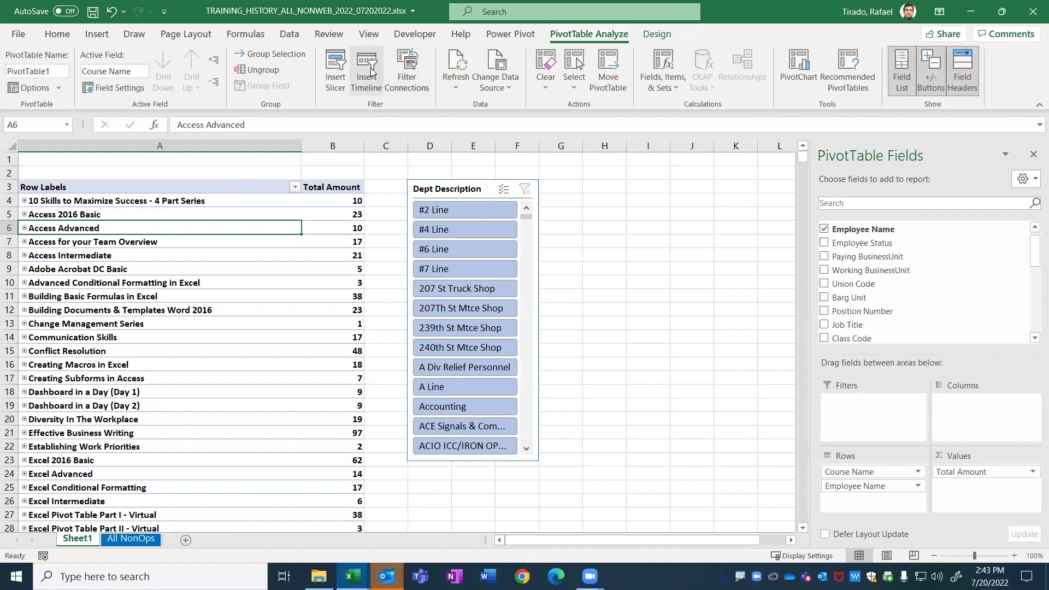
left_click(491, 230)
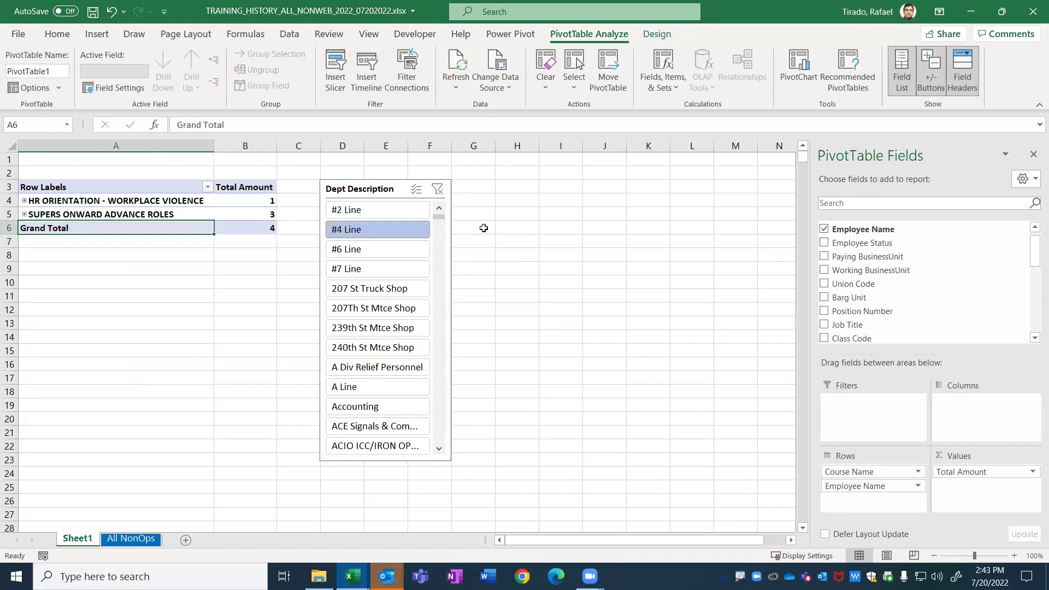
left_click(393, 186)
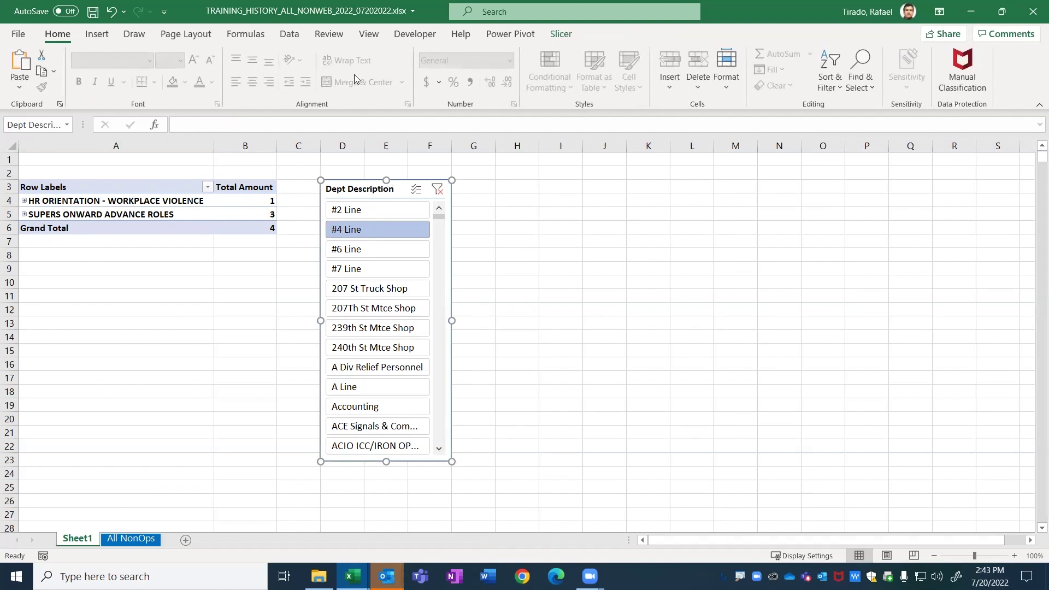
Step: Insert a Job Title slicer for the PivotTable and place it beside the Dept Description slicer, with the tops about level
left_click(137, 214)
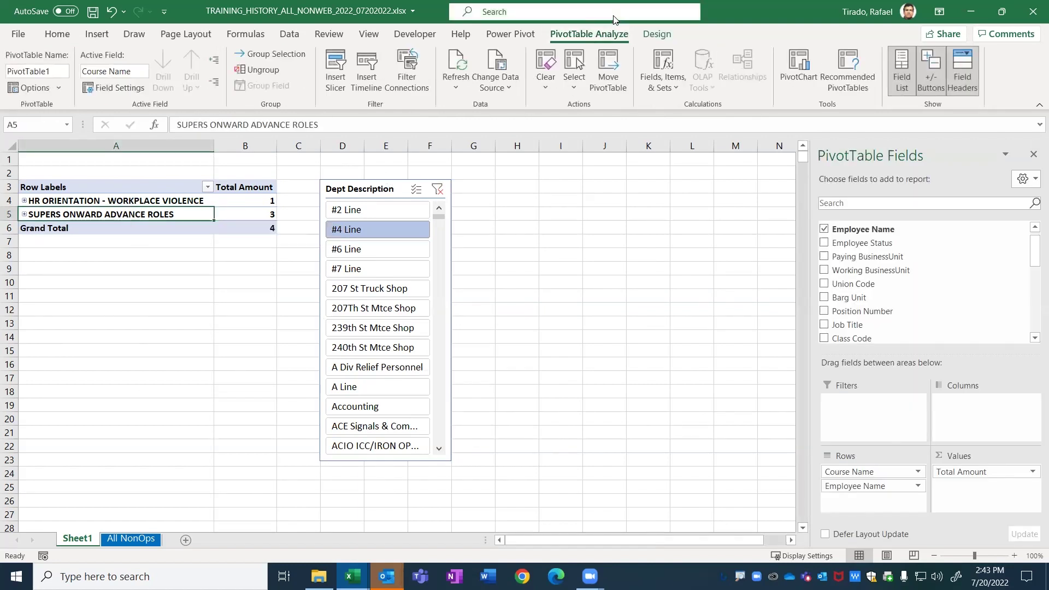
left_click(341, 77)
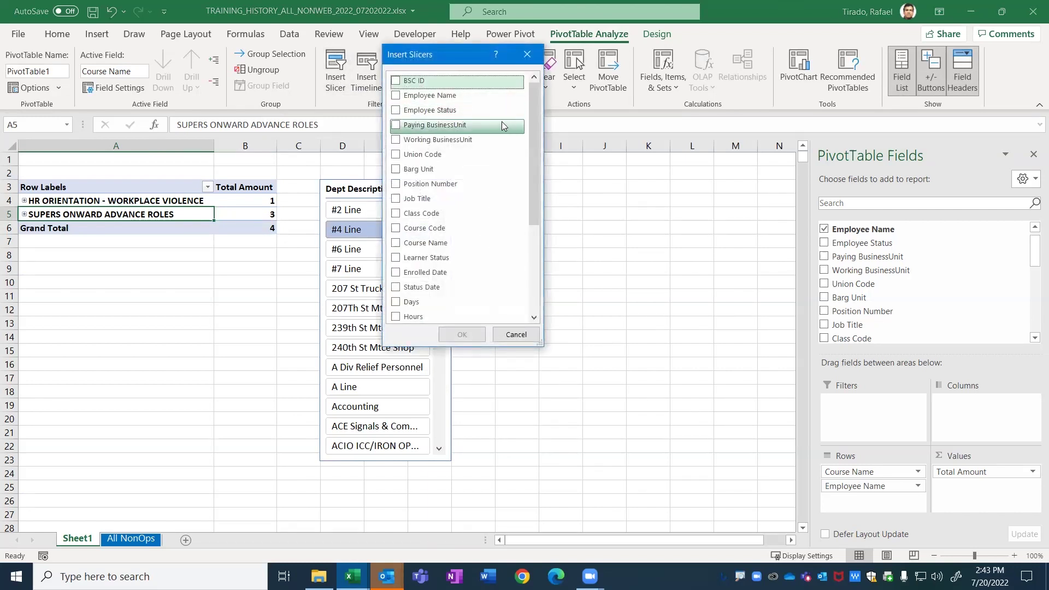
left_click(431, 199)
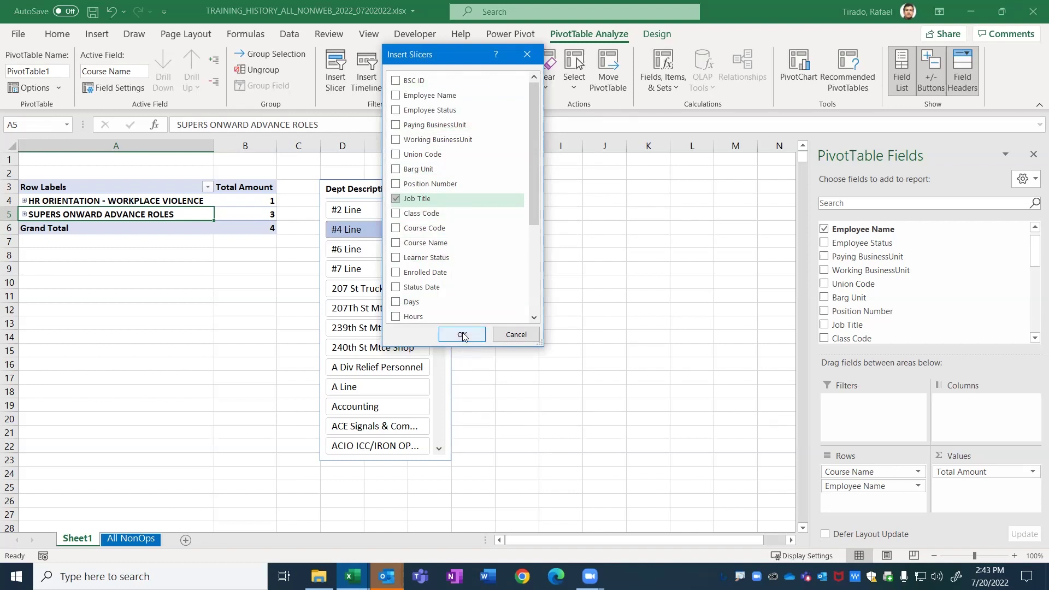
left_click(462, 334)
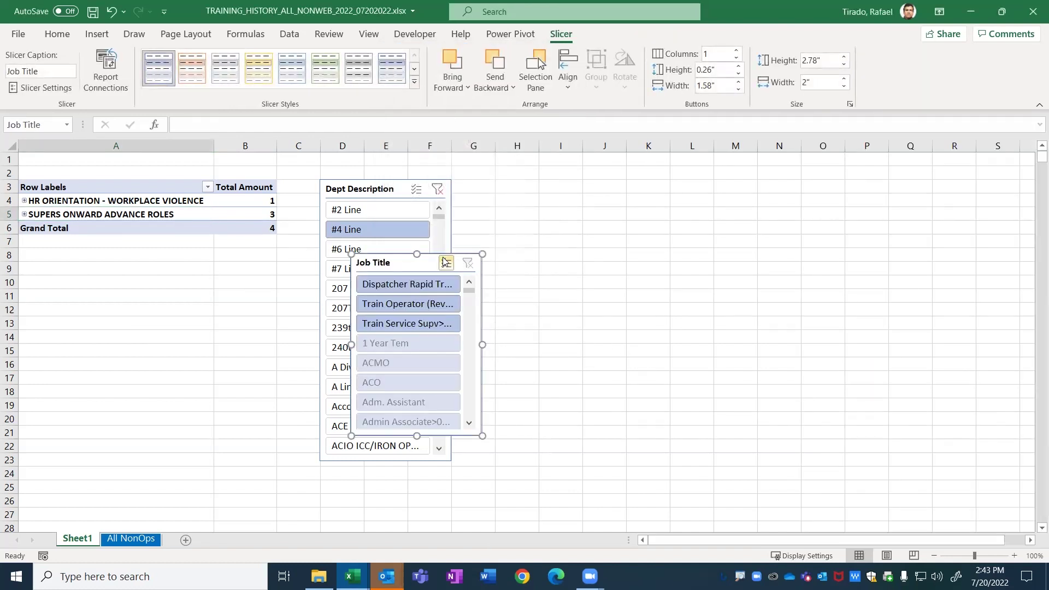
left_click_drag(458, 261, 556, 178)
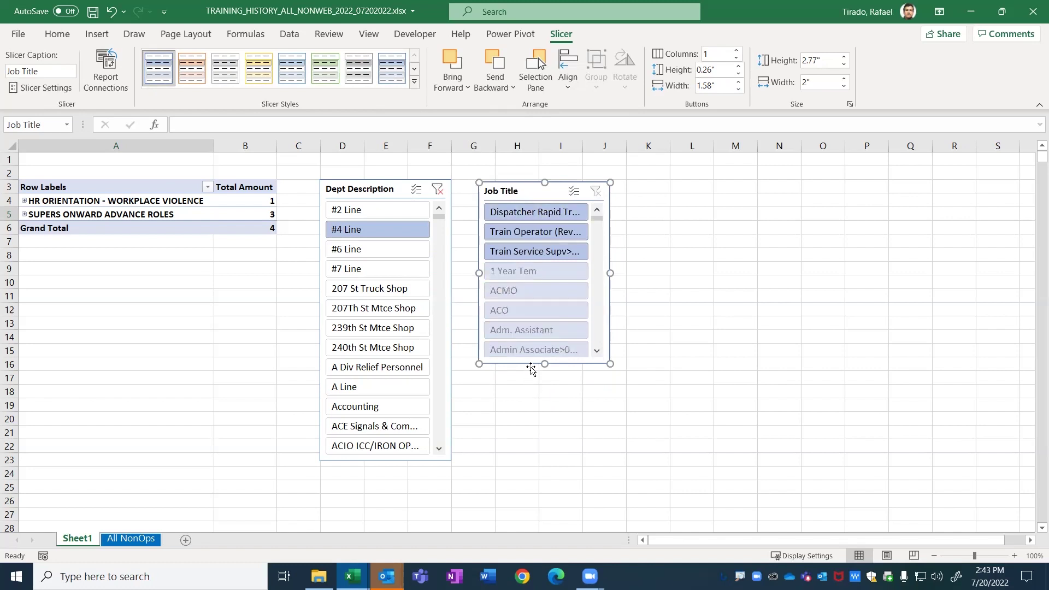
Step: Clear the department filter, and test the slicers by filtering to Accounting and clearing it again
left_click(440, 190)
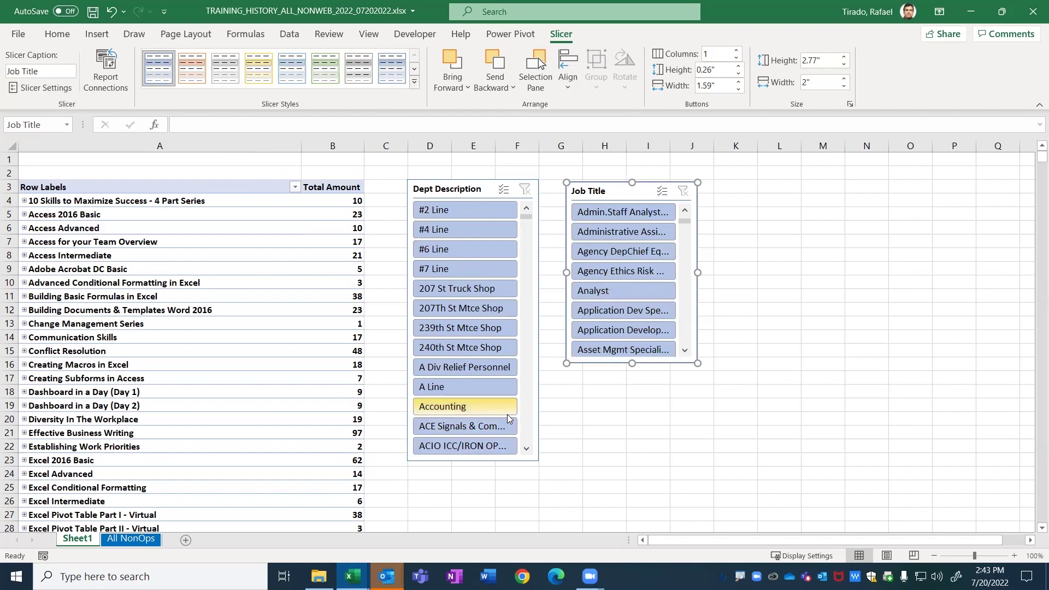
left_click(468, 406)
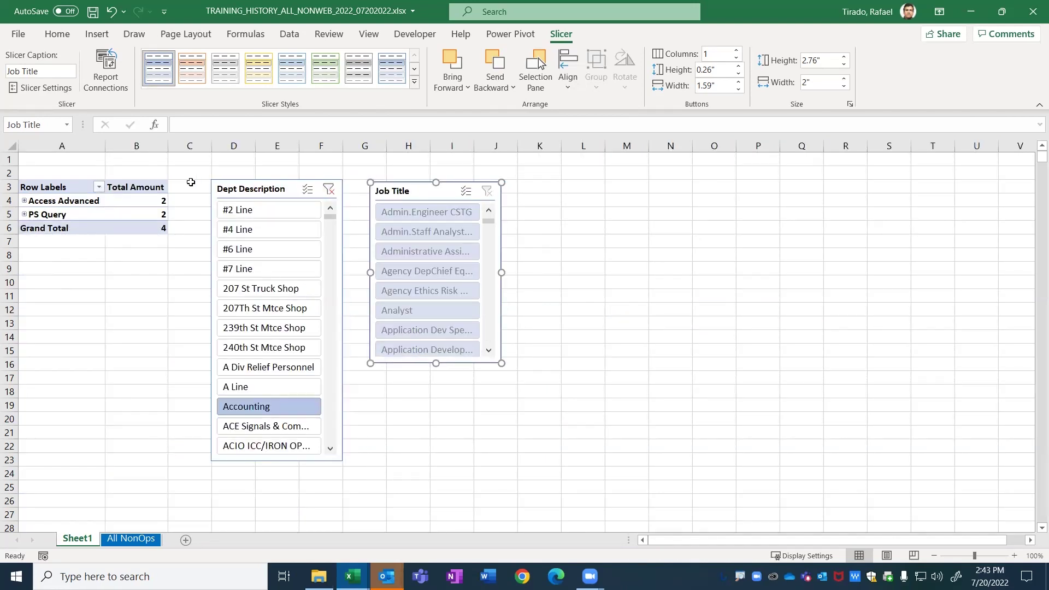
left_click(329, 189)
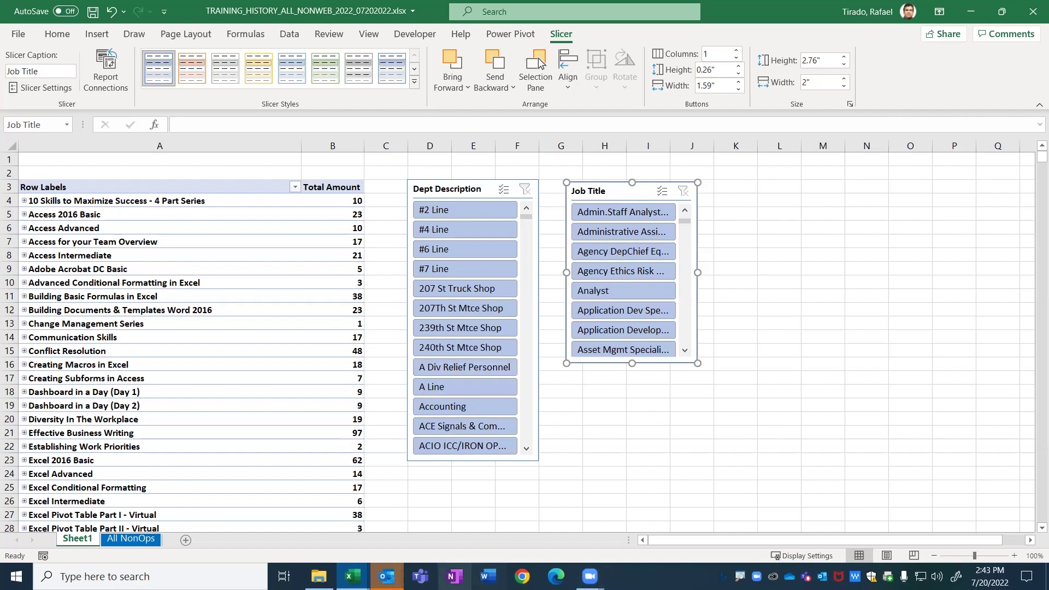
Step: Check the slicer and timeline layout in the Copy of Training Participant Status Report workbook, and return to the TRAINING_HISTORY_ALL_NONWEB workbook
mouse_move(353, 577)
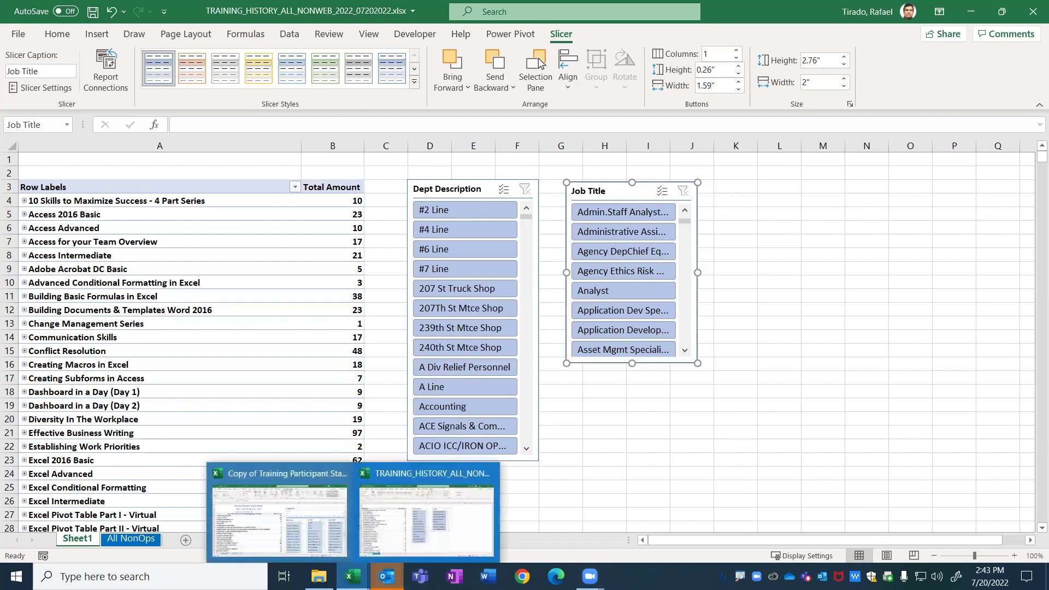
left_click(281, 516)
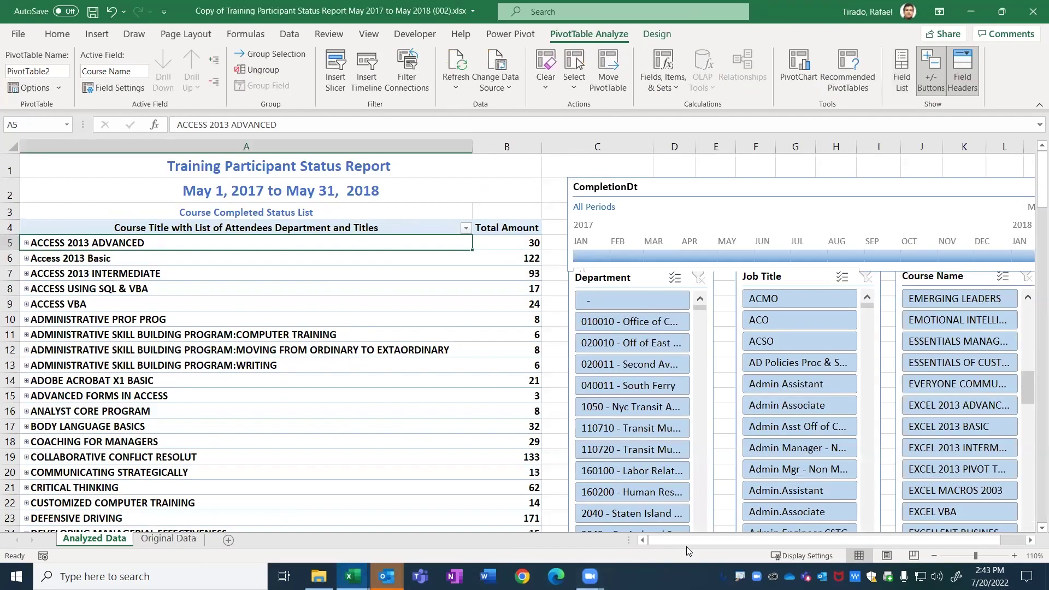
left_click_drag(854, 540, 585, 545)
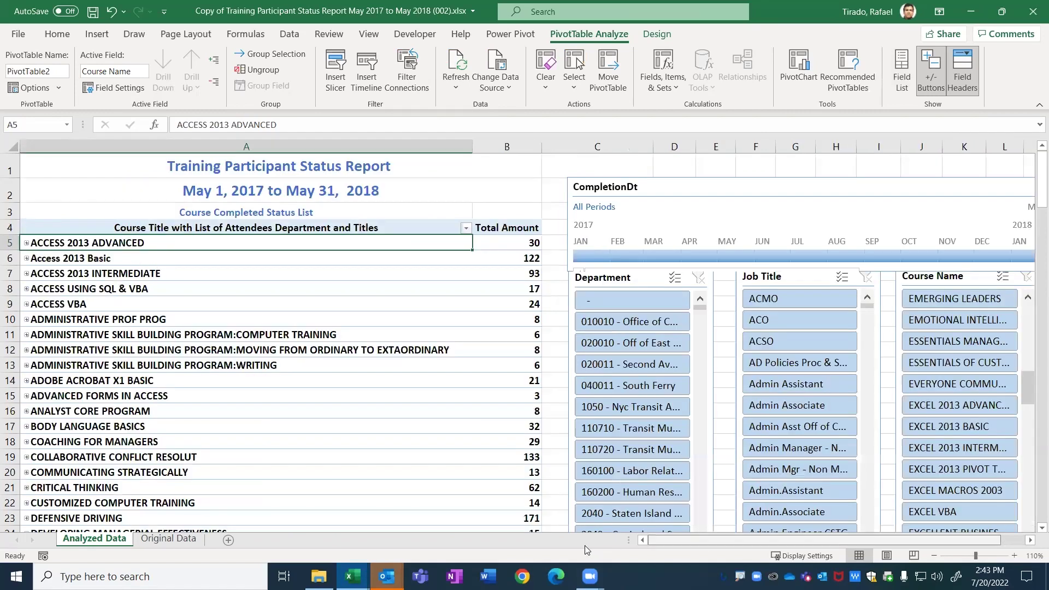
mouse_move(352, 577)
left_click(405, 516)
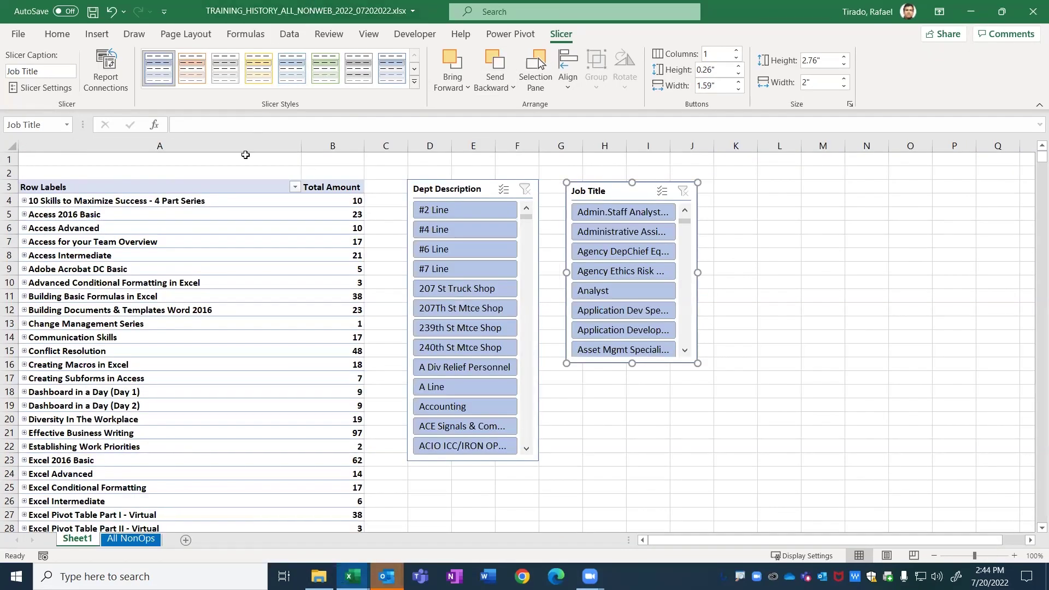
Step: Insert a Course Name slicer for the PivotTable and place it beside the Job Title slicer around cell K3
left_click(236, 214)
left_click(584, 36)
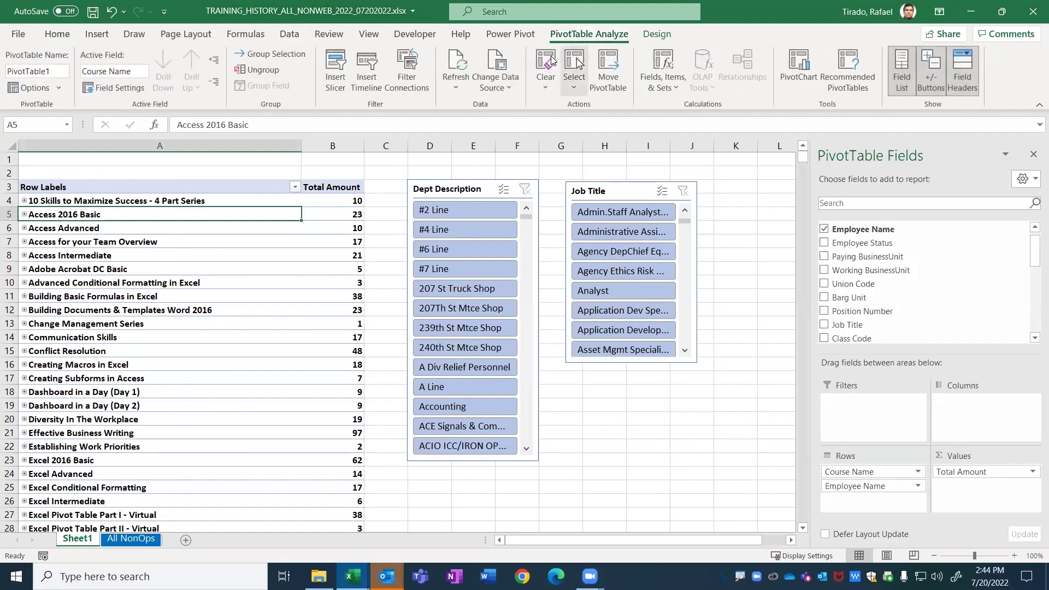
left_click(336, 82)
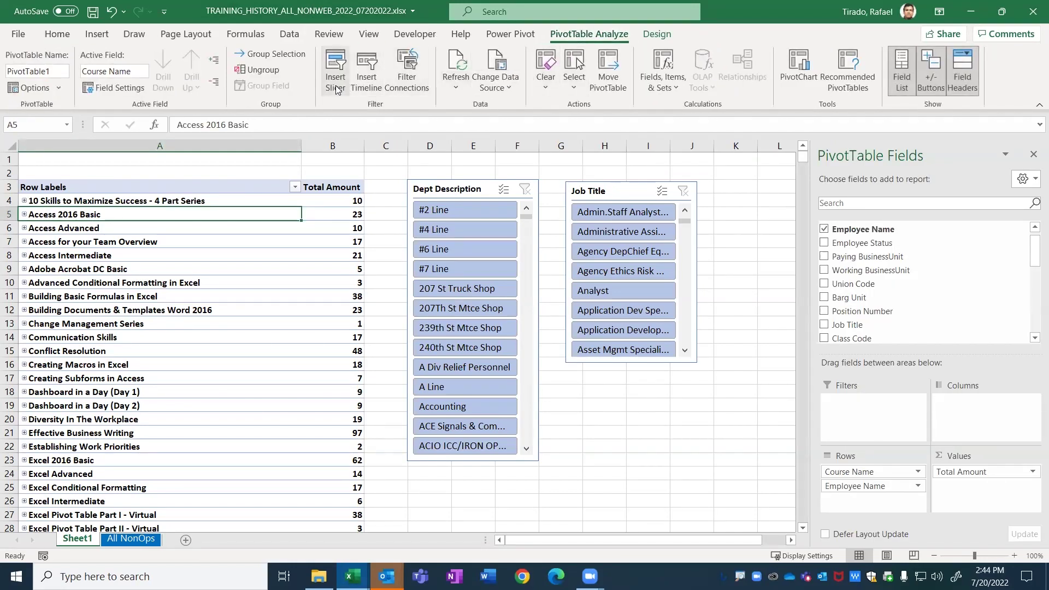
left_click_drag(532, 103, 532, 116)
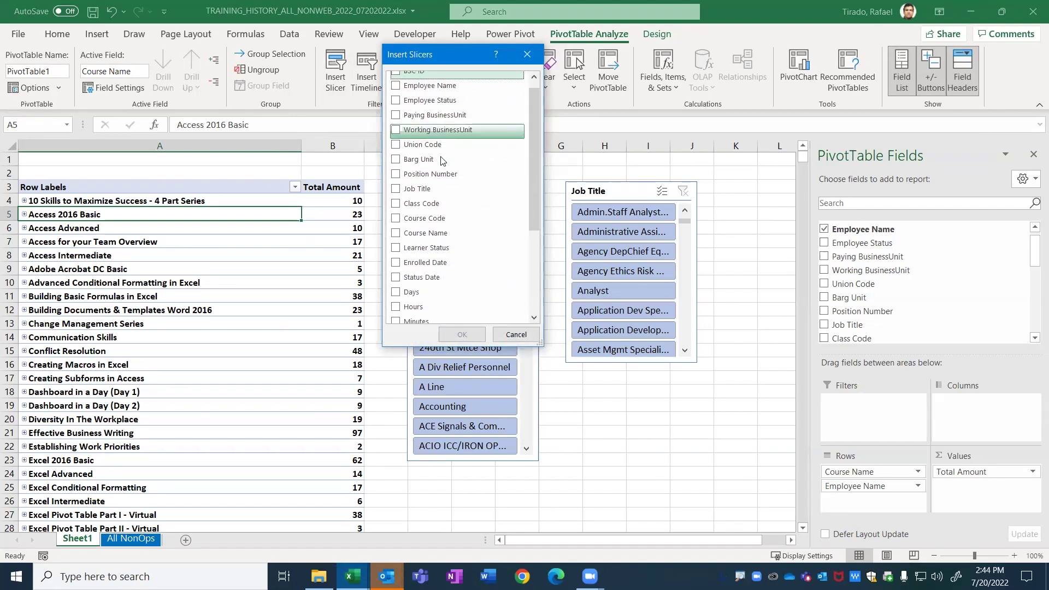
left_click(398, 234)
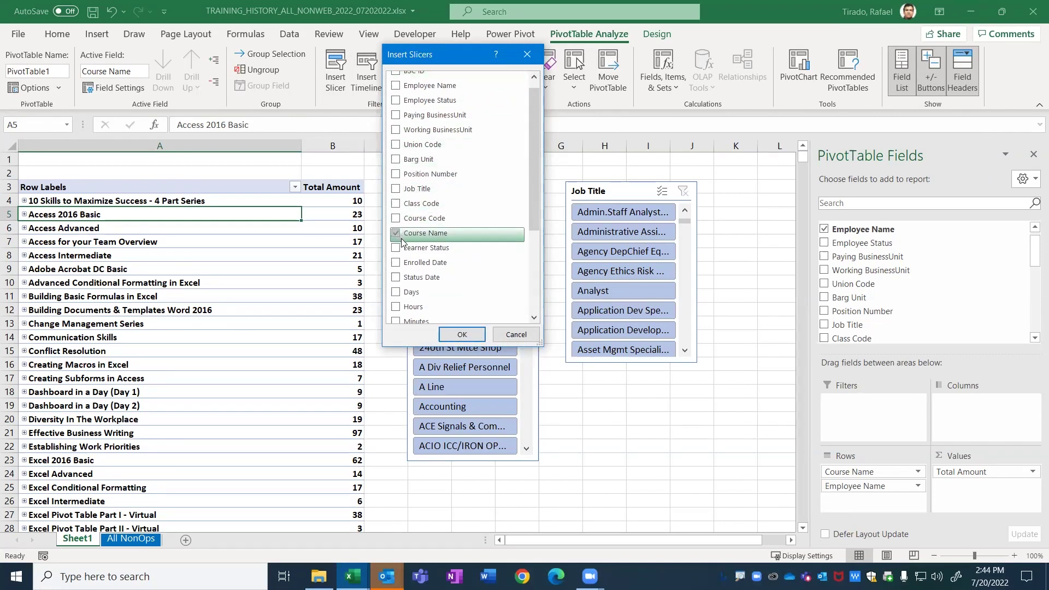
left_click(462, 334)
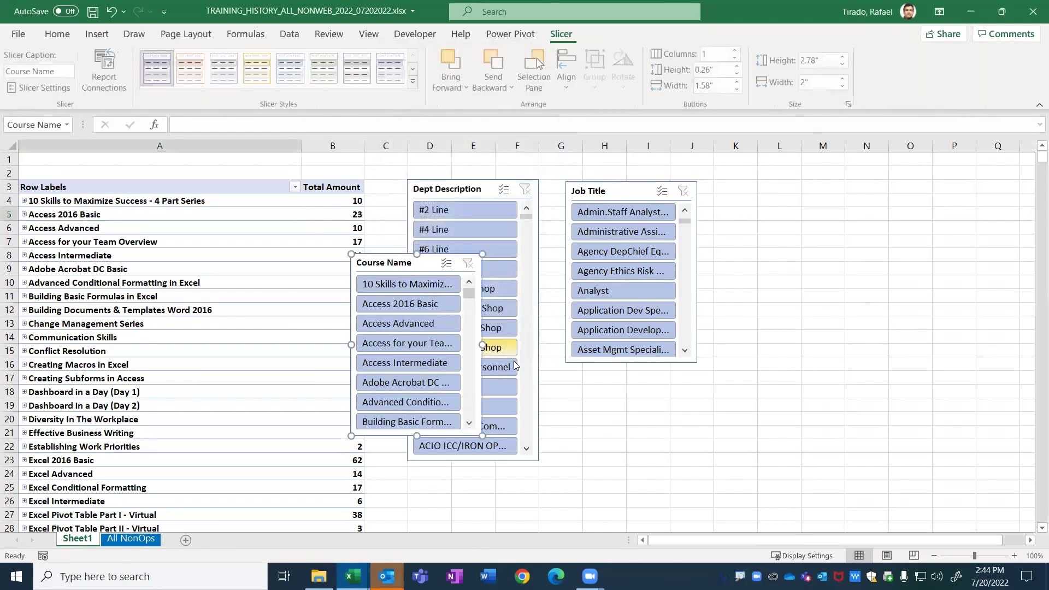
left_click_drag(393, 257, 748, 185)
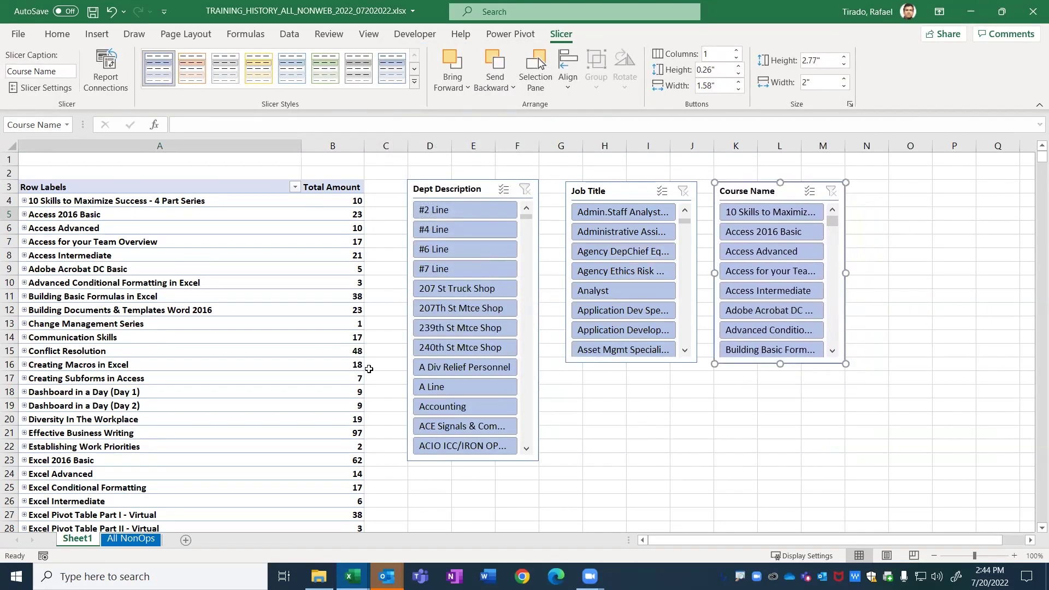
Step: Move the Dept Description, Job Title and Course Name slicers down to about row 6, spacing them slightly apart
left_click_drag(459, 189, 459, 222)
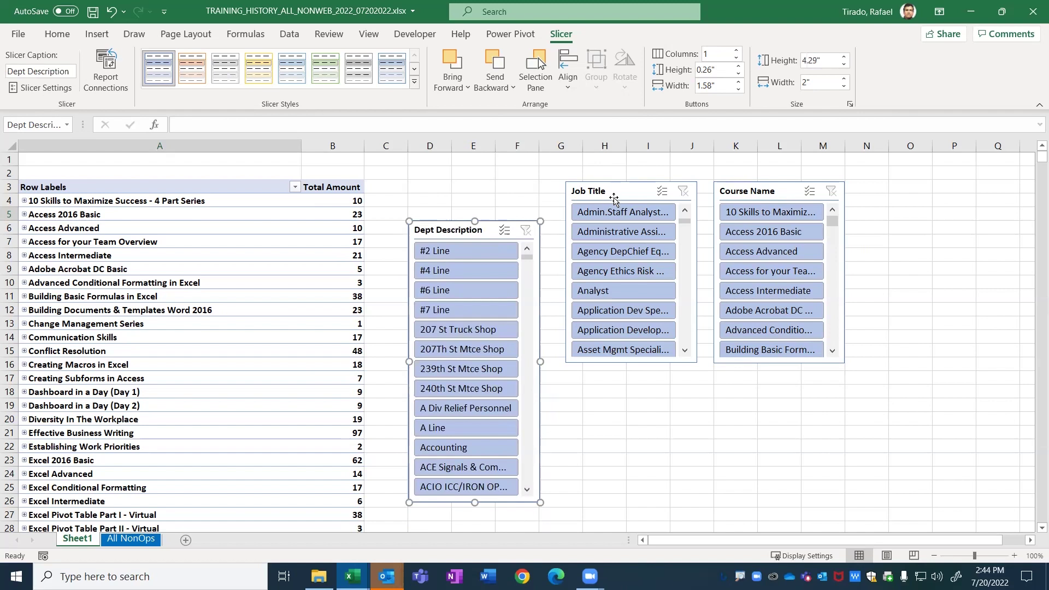
left_click_drag(624, 200, 634, 234)
left_click_drag(775, 192, 799, 227)
Step: Insert a Status Date timeline, place it above the slicers around cell D1, and widen it to about 6.35"
left_click(285, 255)
left_click(589, 34)
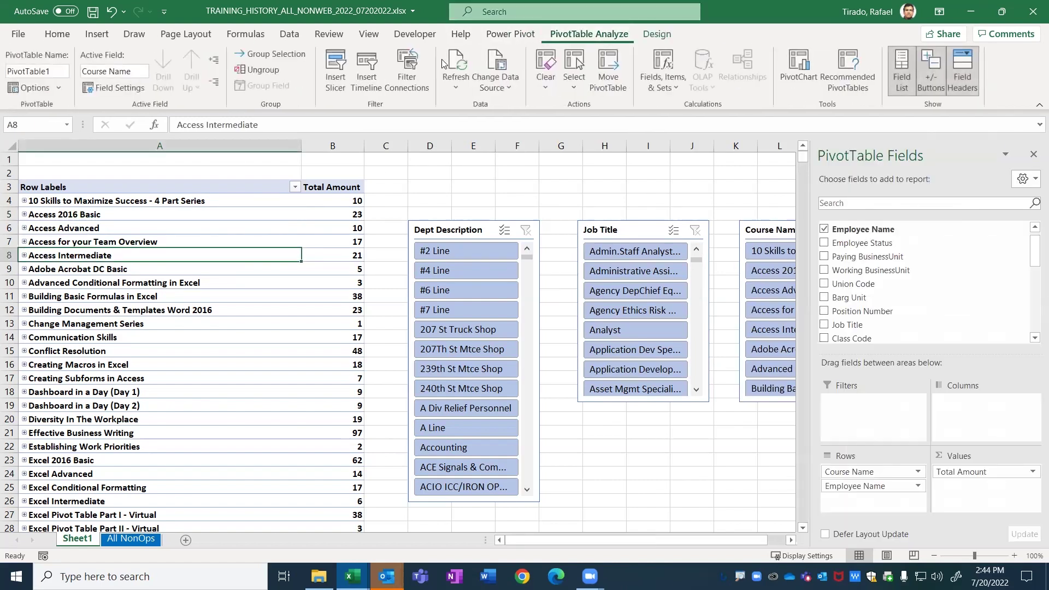
left_click(374, 70)
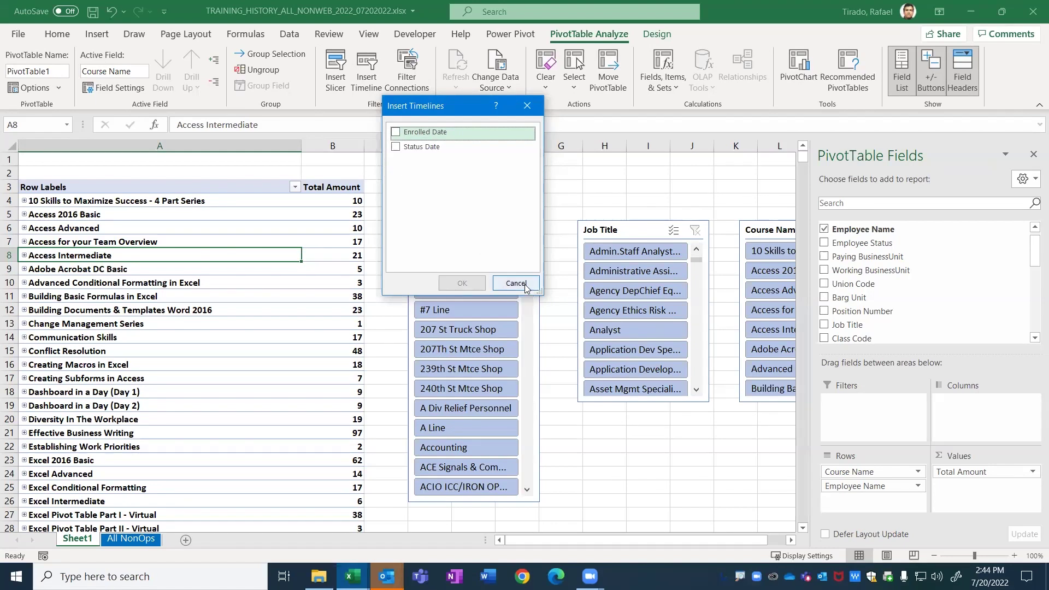
left_click(409, 148)
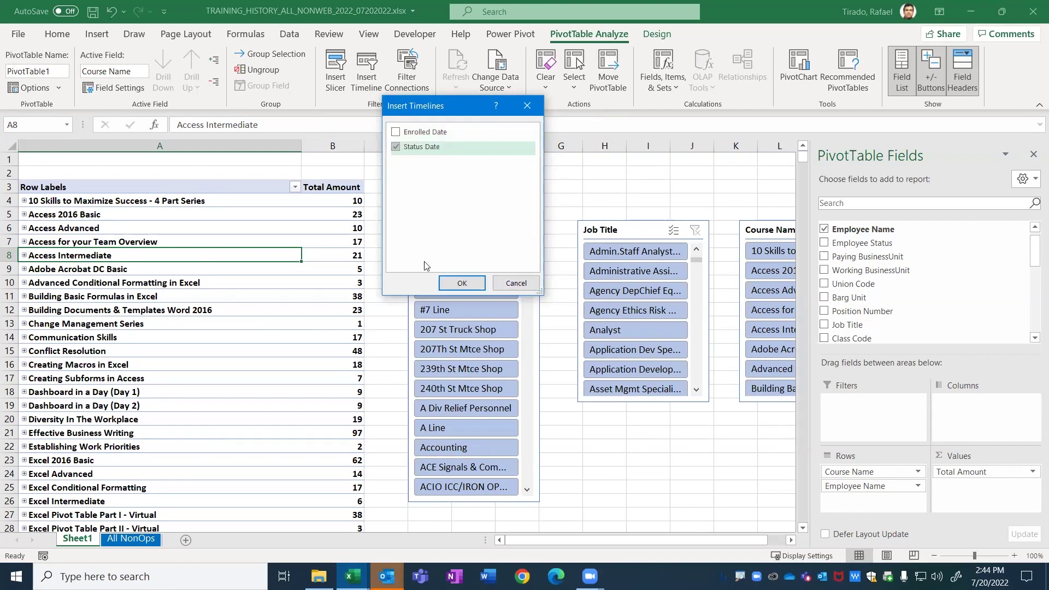
left_click(461, 283)
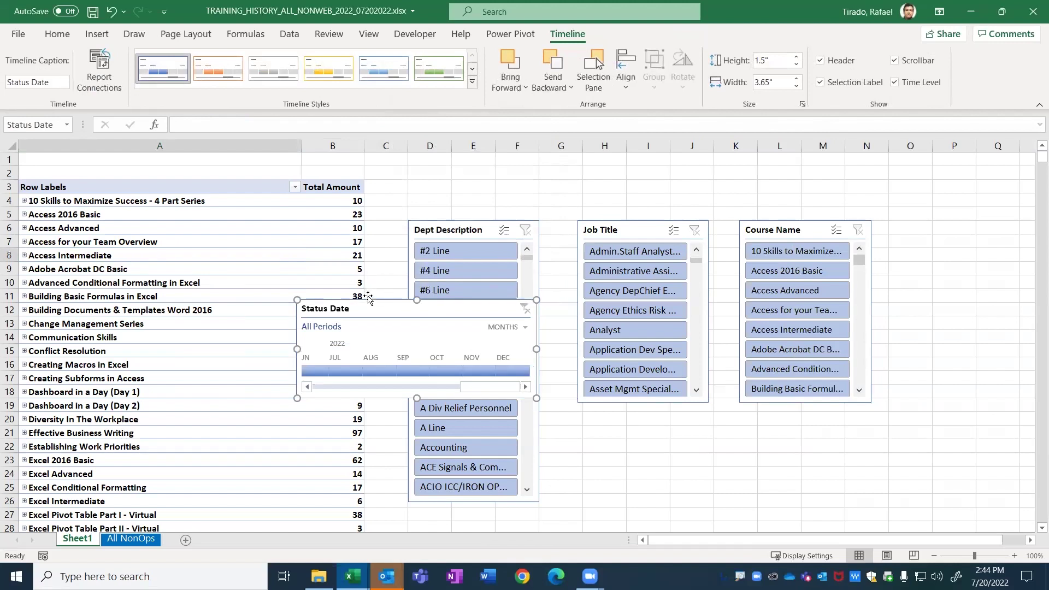
left_click_drag(369, 305, 479, 164)
left_click_drag(646, 208, 824, 209)
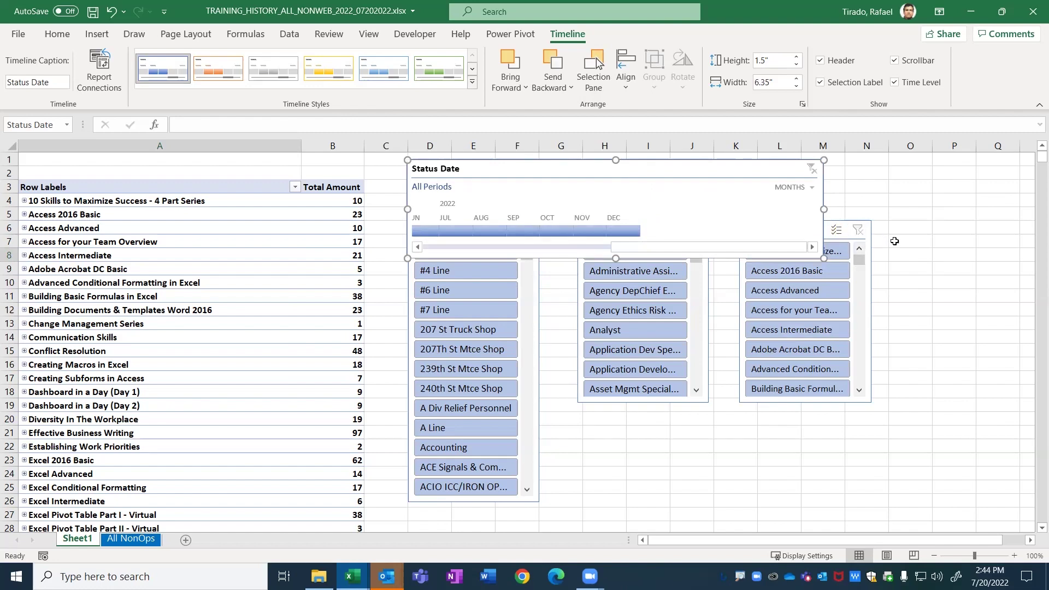
Step: Lower the three slicers to about row 8, moving the Status Date timeline aside and back above them around cell D1
left_click(958, 254)
left_click_drag(497, 218, 699, 542)
left_click_drag(475, 223, 475, 253)
left_click_drag(608, 230, 616, 259)
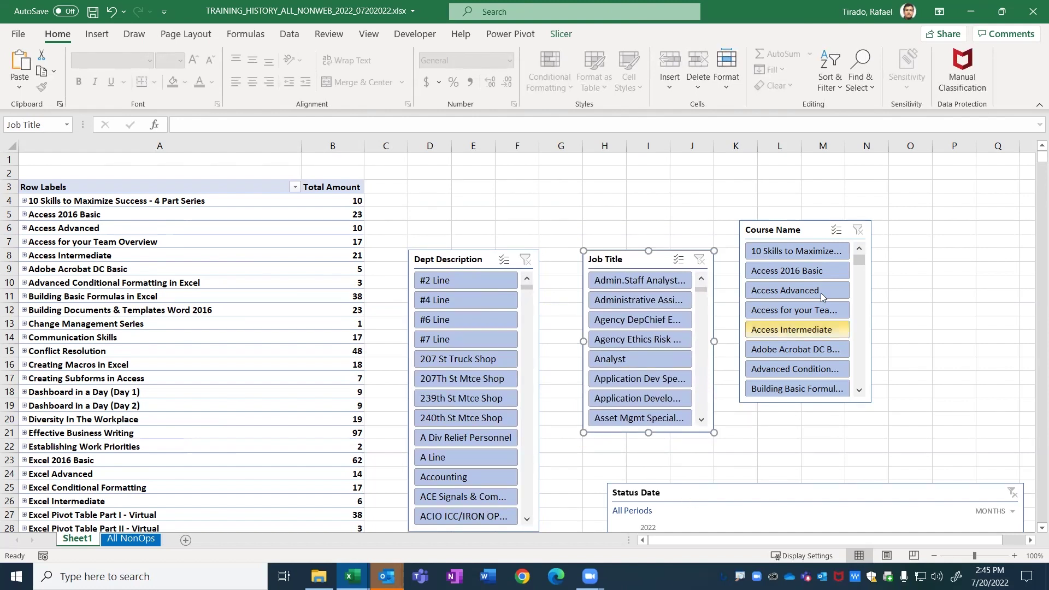
left_click_drag(795, 228, 807, 257)
left_click_drag(746, 494, 547, 165)
left_click(603, 243)
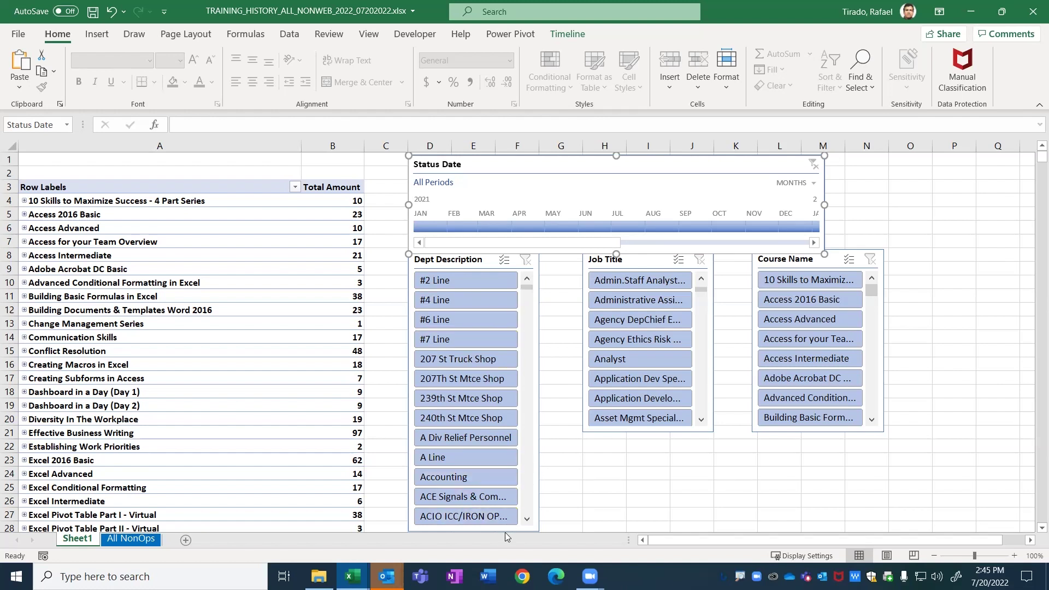
Step: Filter the Status Date timeline to Feb 2021 and lower the Job Title, Dept Description and Course Name slicers to about row 9
left_click_drag(632, 265, 630, 279)
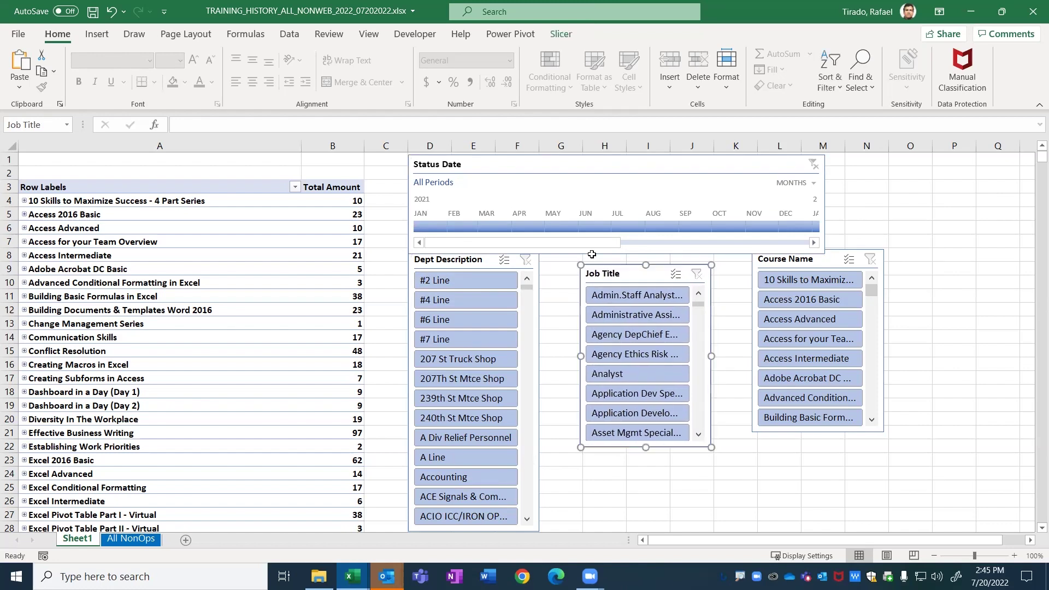
left_click(462, 226)
left_click_drag(256, 264, 256, 283)
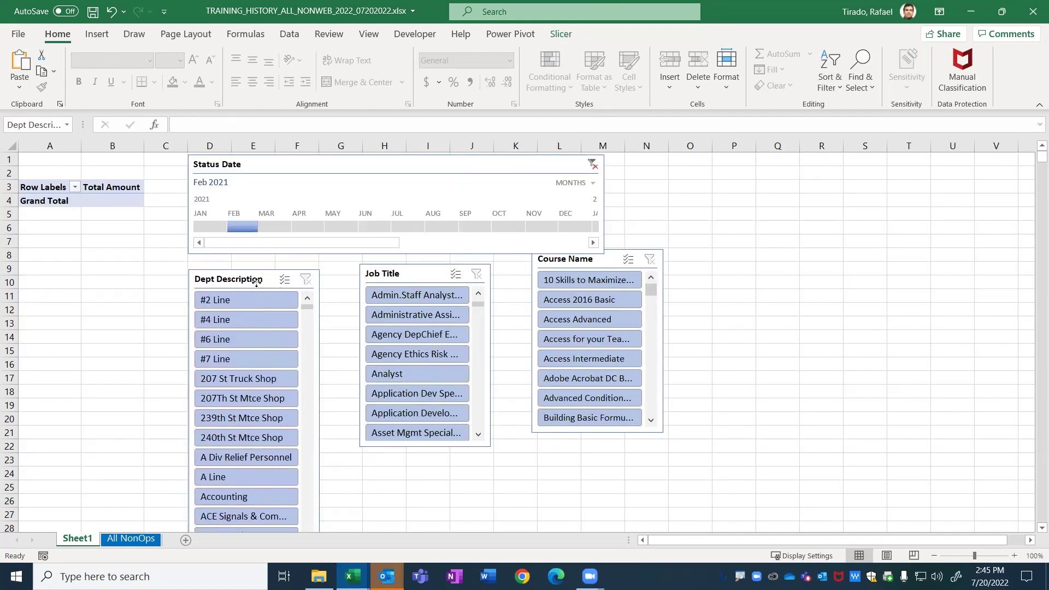
left_click_drag(418, 274, 414, 279)
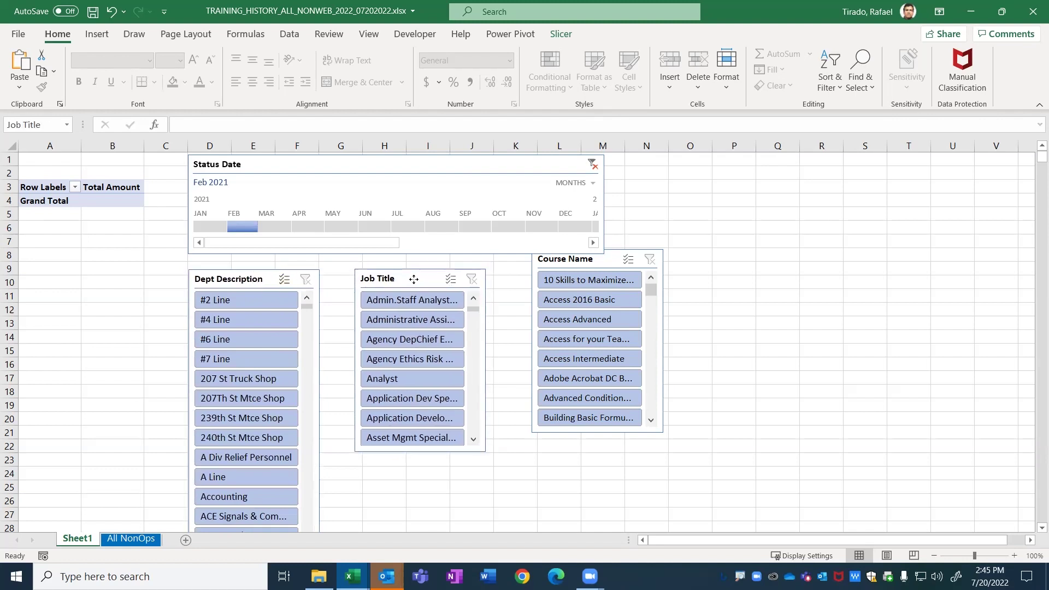
left_click_drag(587, 264, 585, 284)
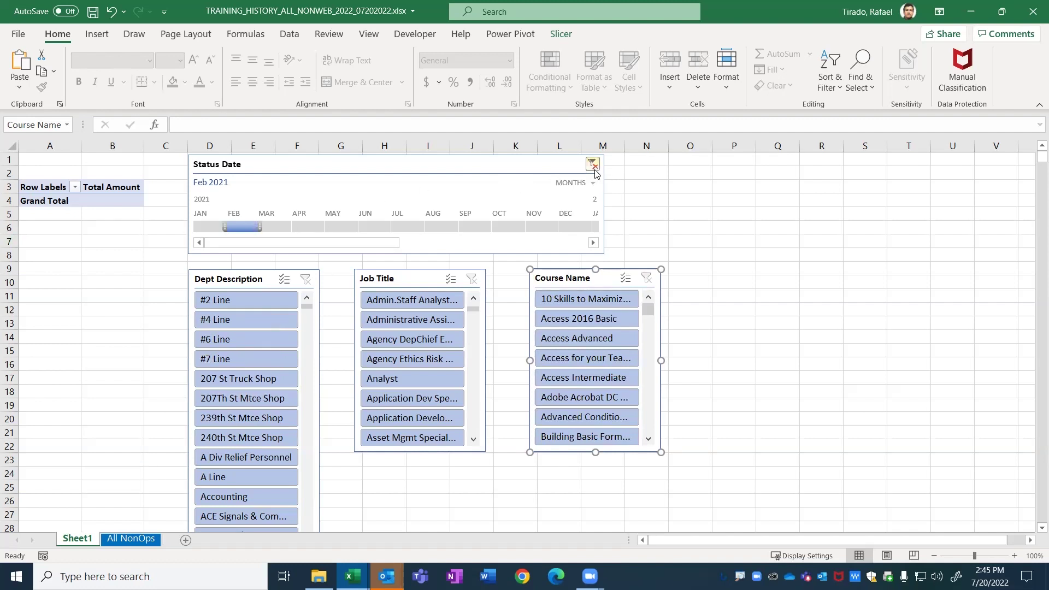
Step: Filter the Status Date timeline to May 2021, clear its filter to show all periods, and select the PivotTable's first course
left_click(337, 225)
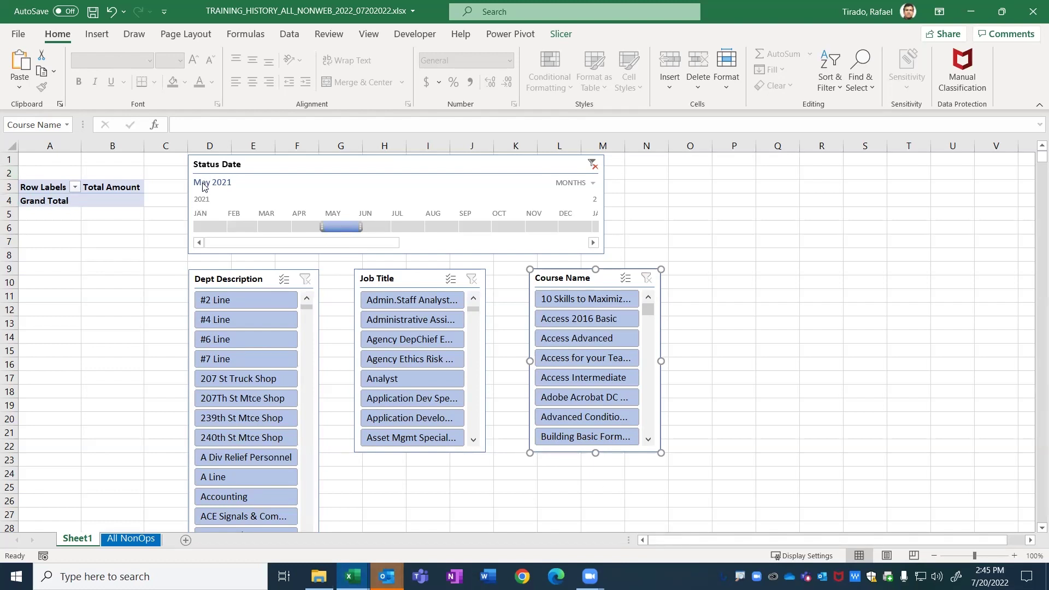
left_click(592, 164)
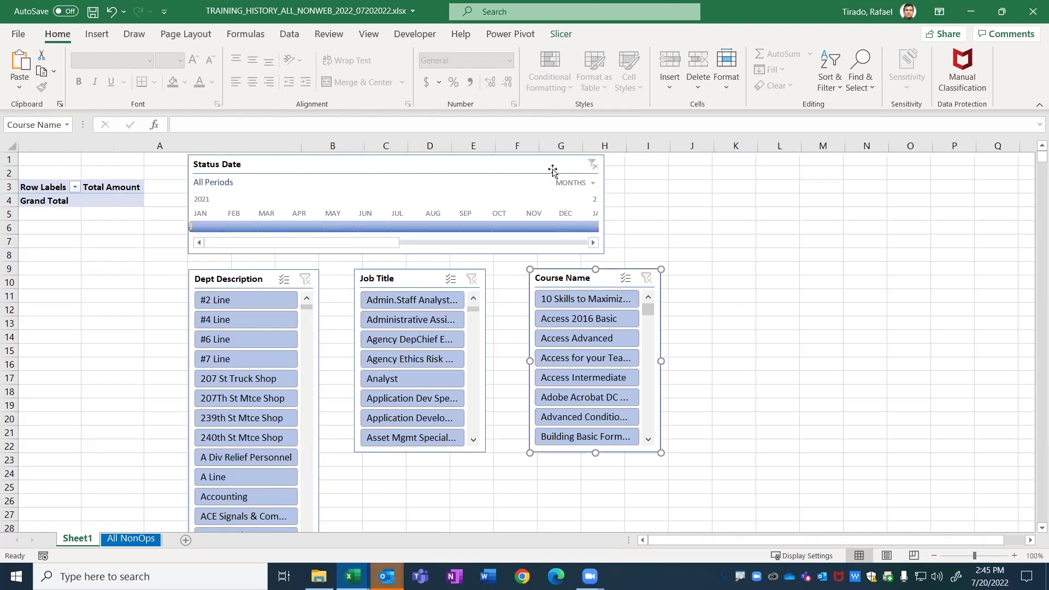
left_click(40, 201)
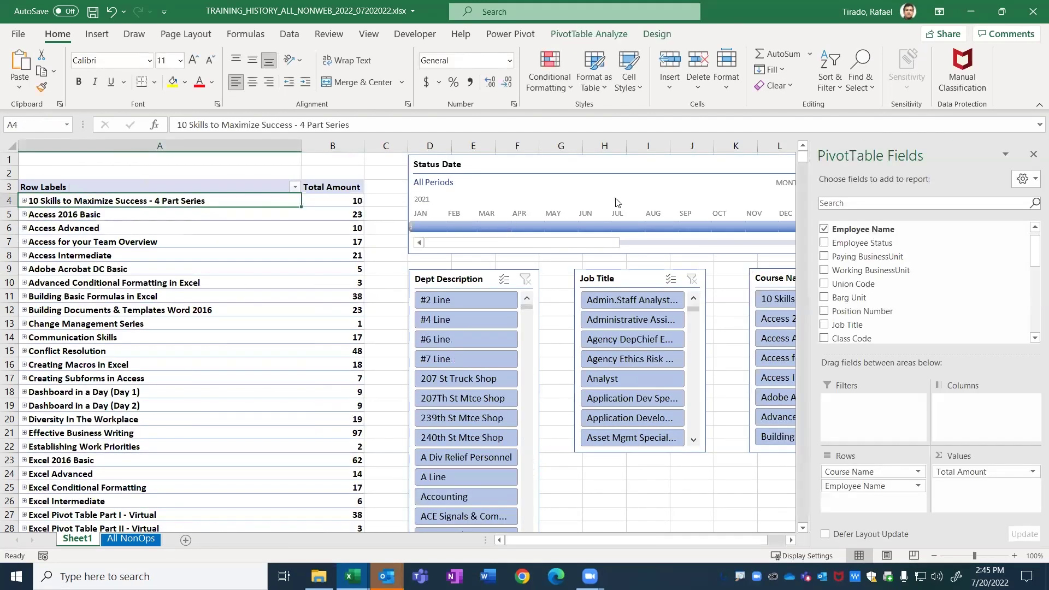
Step: On the All NonOps sheet, go to the Status Date column and widen it and Enrolled Date until both headers fit
left_click(109, 540)
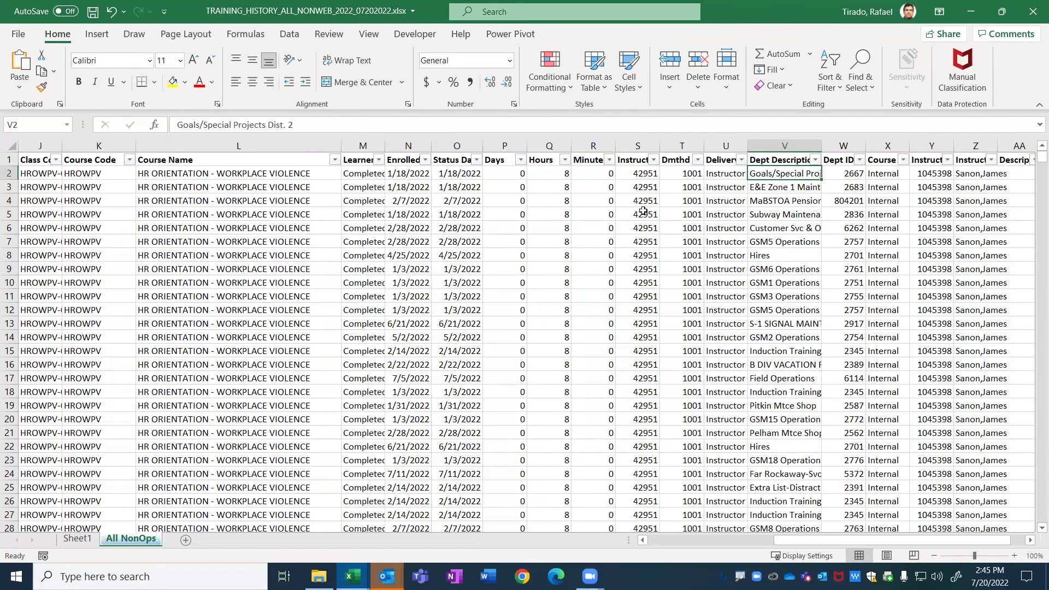
key("Right")
key("Right")
key("Right")
key("Right")
key("Right")
key("Right")
key("Right")
key("Right")
key("Right")
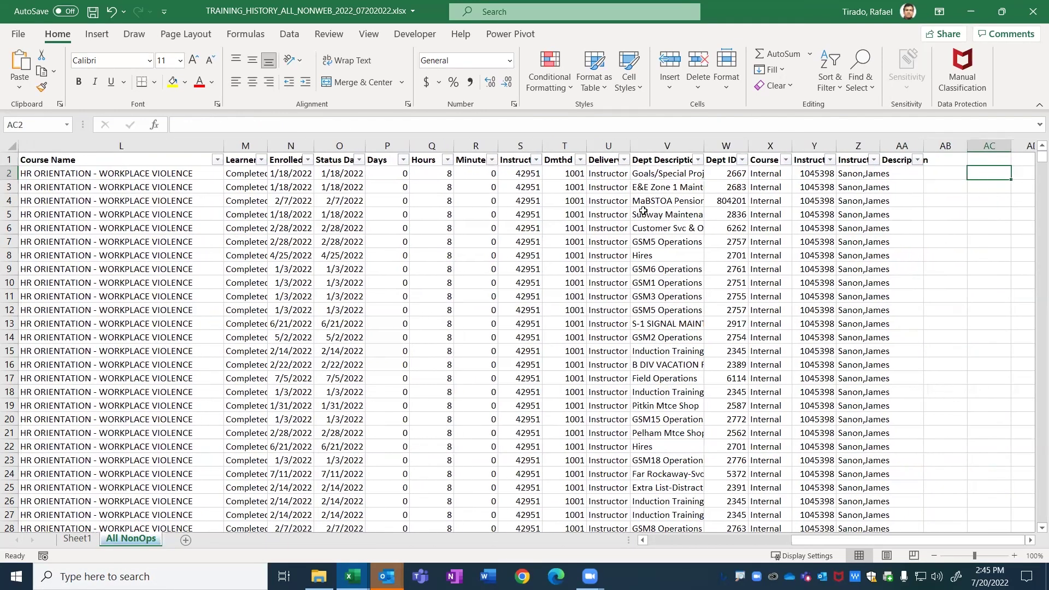
key("Left")
key("Left")
key("Left")
key("Left")
key("Left")
key("Left")
key("Left")
key("Left")
key("Left")
key("Left")
key("Left")
key("Left")
key("Left")
key("Left")
key("Left")
key("Left")
key("Left")
key("Left")
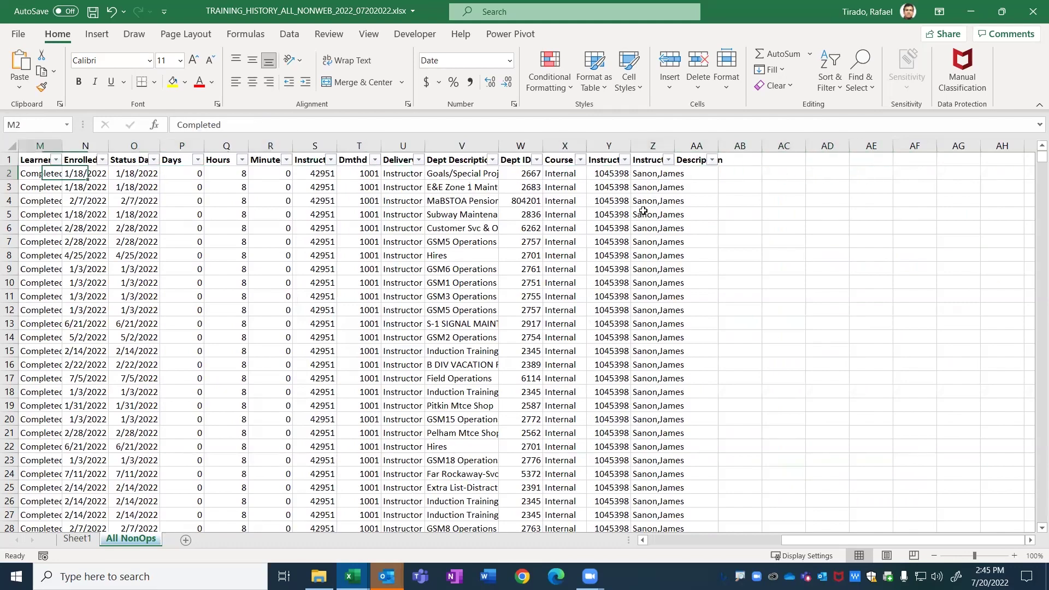
key("Left")
key("Left")
key("Left")
key("Left")
key("Left")
key("Left")
key("Left")
key("Left")
key("Left")
key("Left")
key("Left")
key("Left")
key("Right")
key("Right")
key("Right")
key("Right")
key("Right")
key("Right")
key("Right")
key("Right")
key("Left")
key("Left")
key("Right")
key("Right")
key("Right")
key("Right")
key("Right")
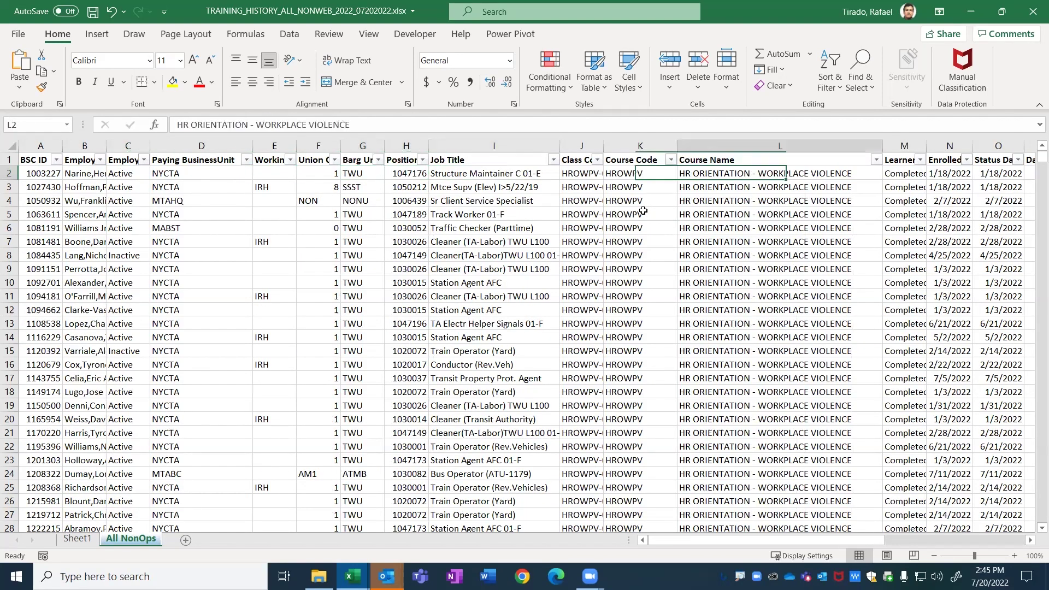
key("Right")
key("Right")
key("Right")
key("Right")
key("Right")
key("Right")
key("Left")
key("Left")
key("Left")
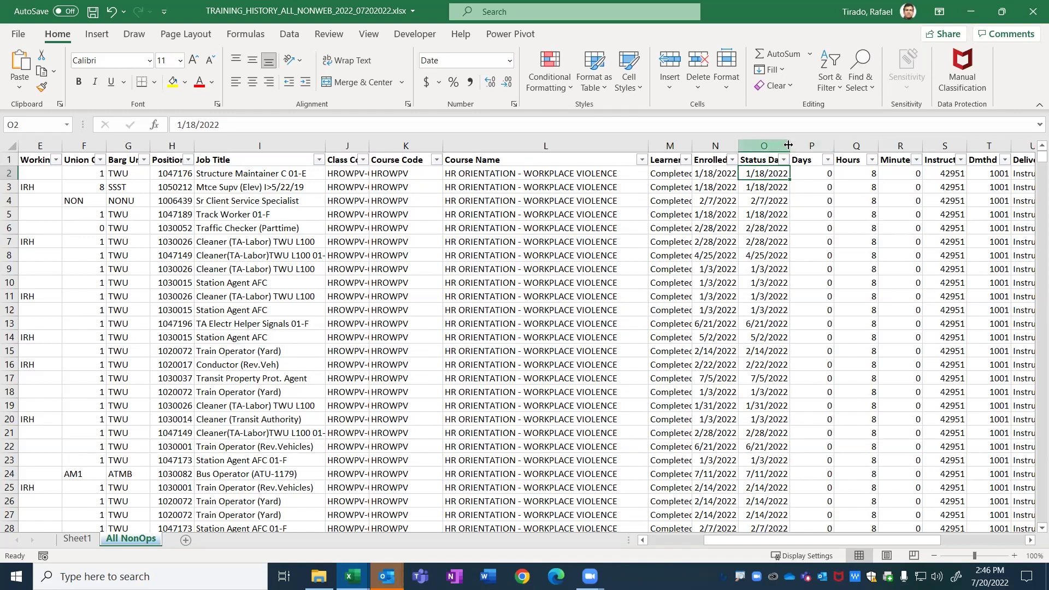
left_click_drag(791, 145, 818, 145)
left_click_drag(739, 146, 764, 148)
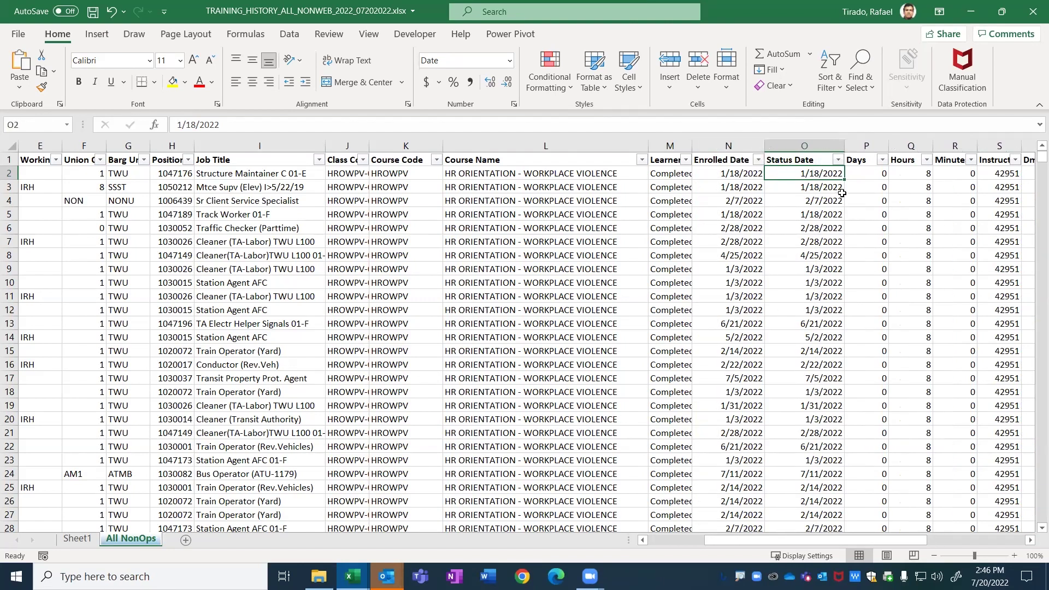
Step: Inspect the months listed under 2021 in the Status Date filter, and filter out 2022, keeping 2021 and blank dates
left_click(838, 160)
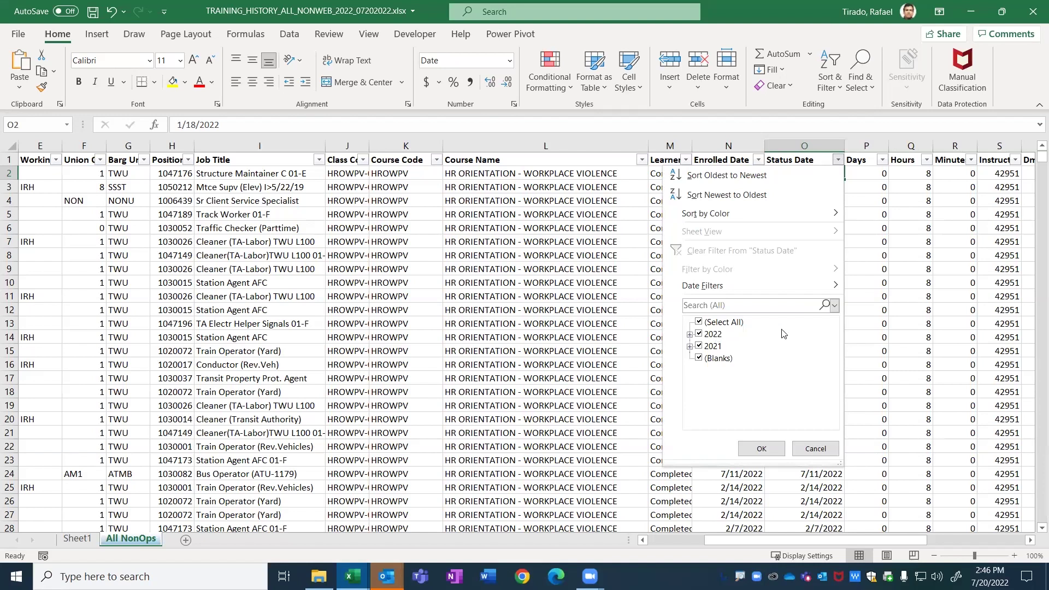
left_click(690, 334)
left_click(689, 334)
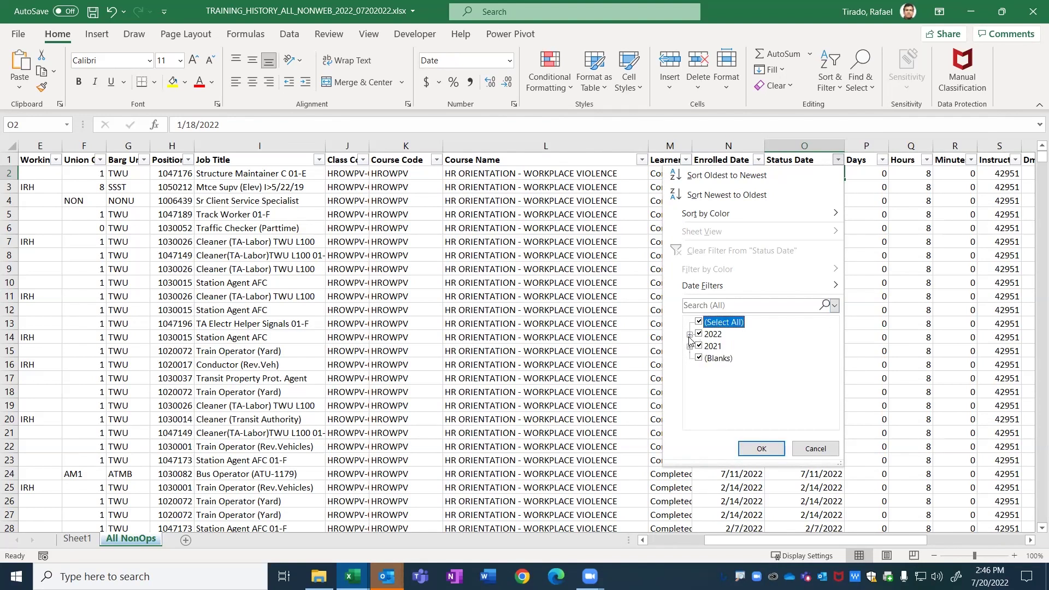
left_click(689, 346)
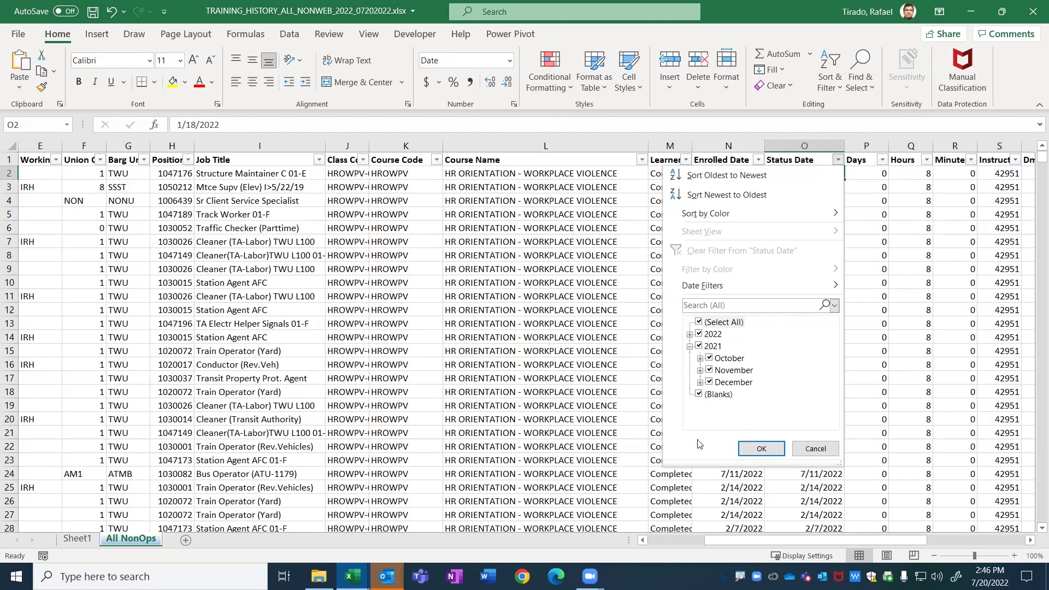
left_click(700, 322)
left_click(700, 334)
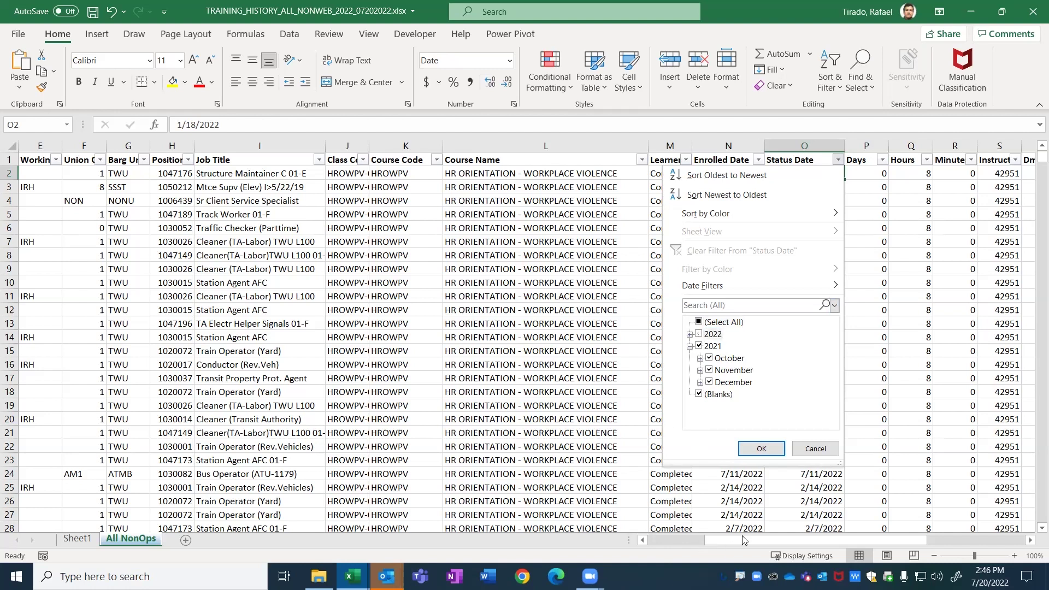
left_click(761, 449)
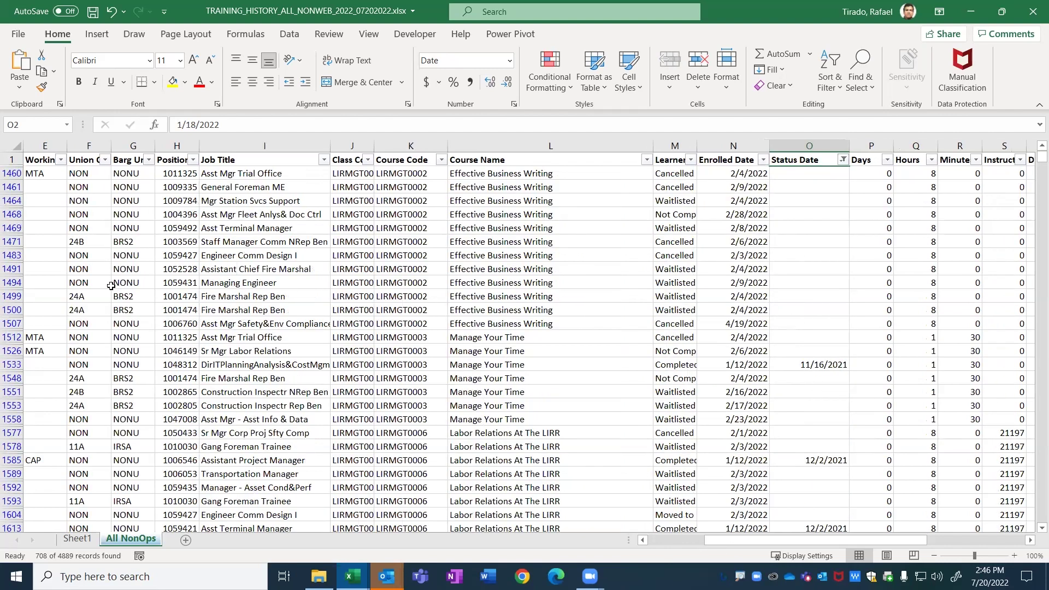
Step: Check the timeline on Sheet1 against the filtered All NonOps data, examining row 1533's status date, course and job title
left_click(77, 539)
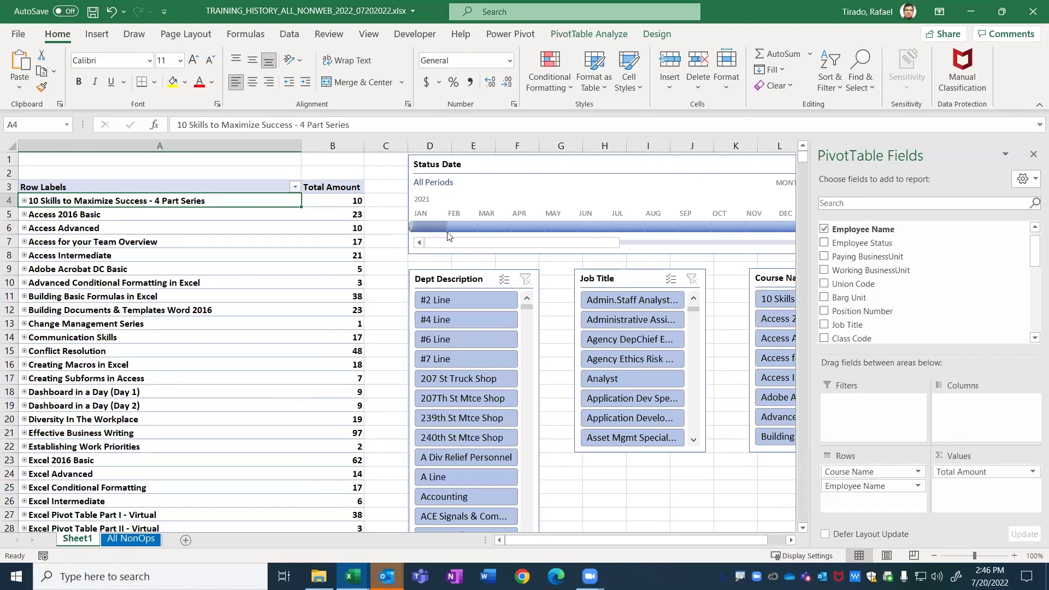
left_click(130, 539)
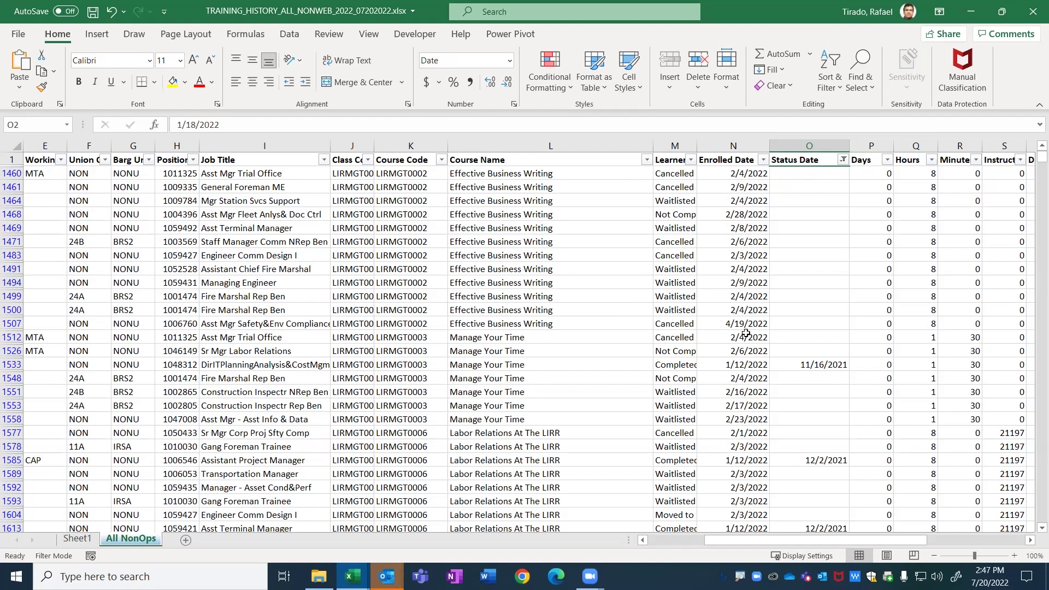
left_click(798, 365)
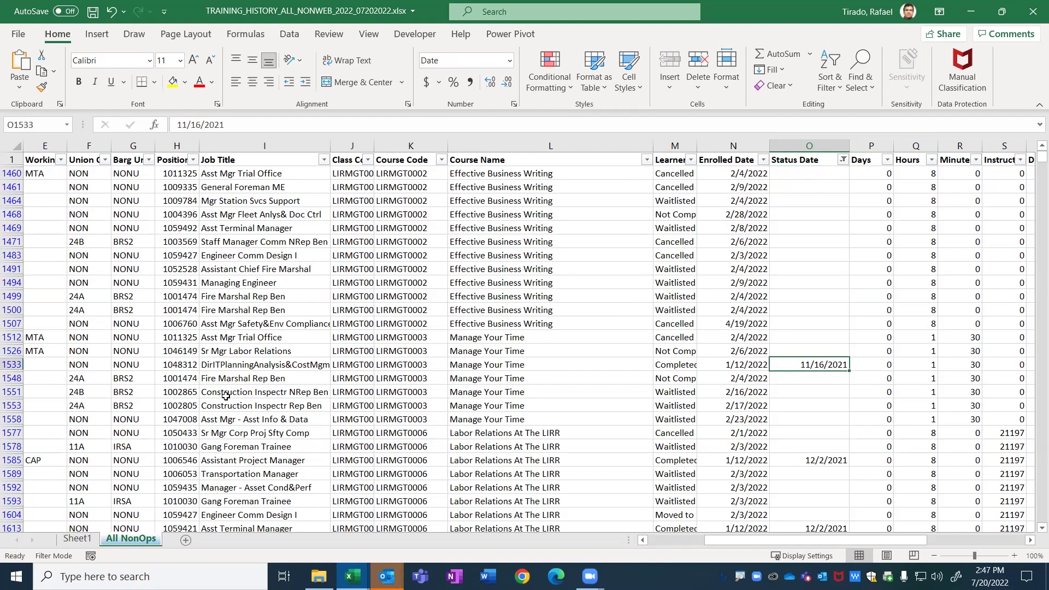
double_click(818, 364)
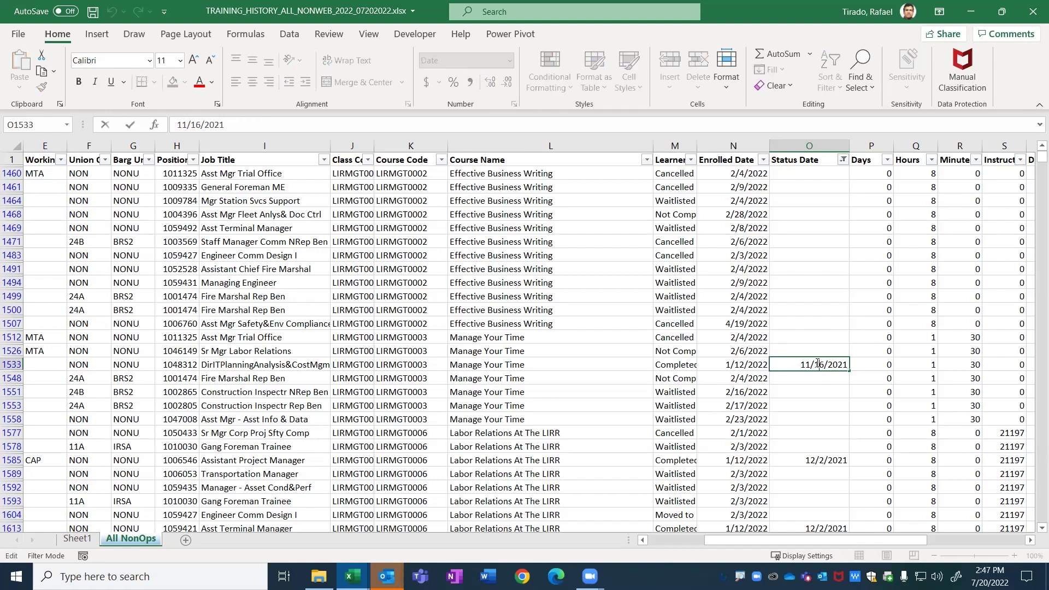
left_click(496, 366)
left_click(227, 367)
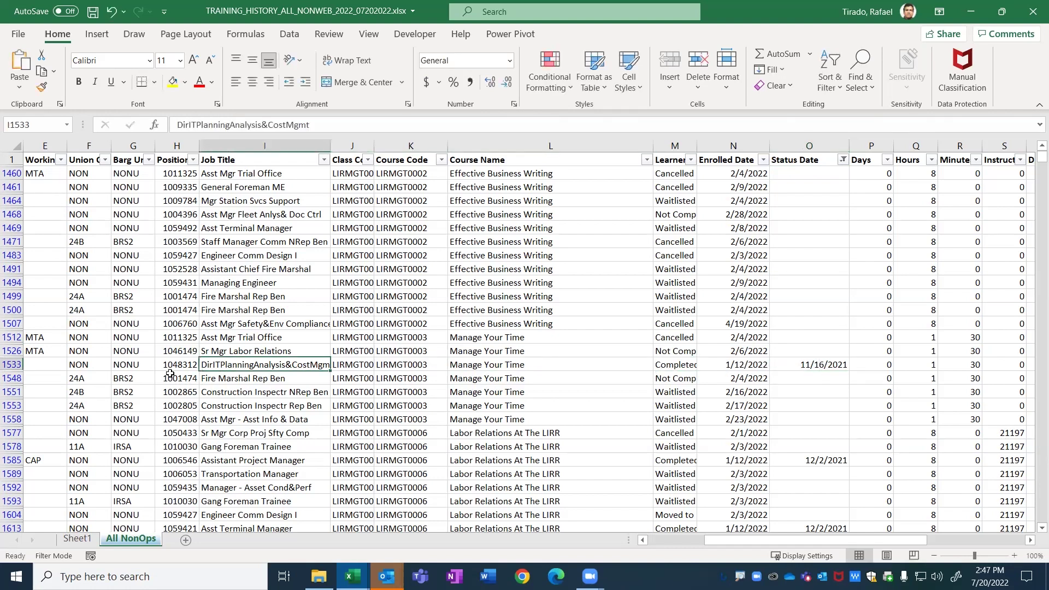
left_click(36, 365)
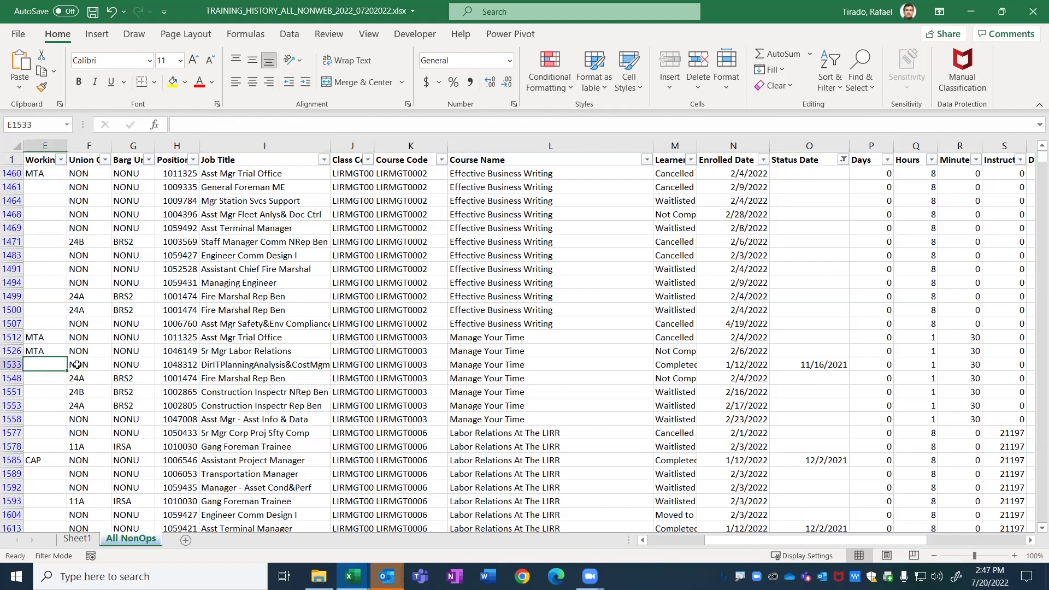
left_click(812, 365)
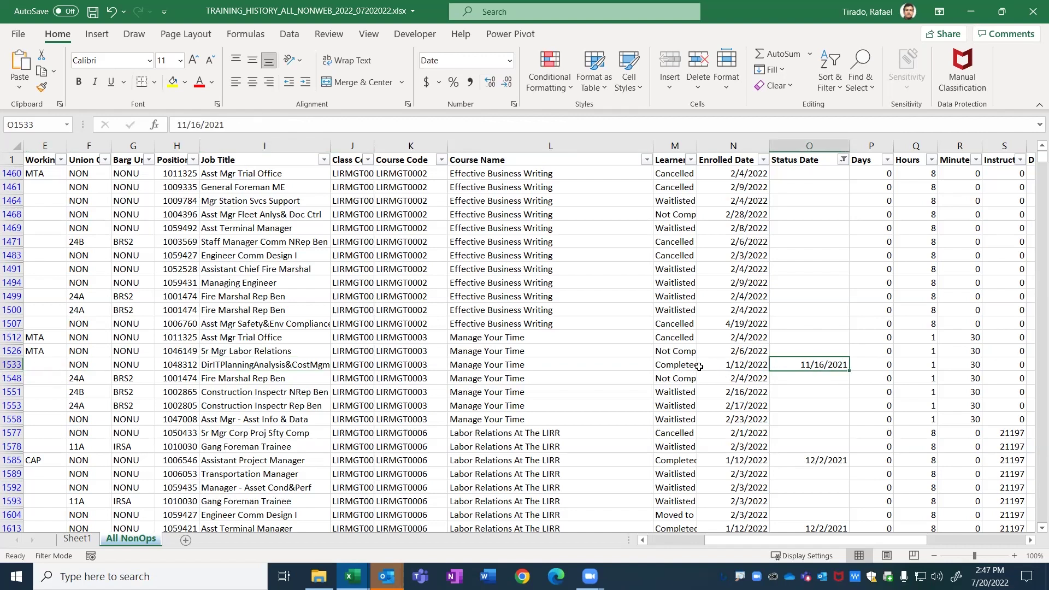
Step: Compare the learner status, enrolled date and status date of the completed records, such as rows 1533, 1585 and 1613
left_click(734, 461)
left_click(680, 463)
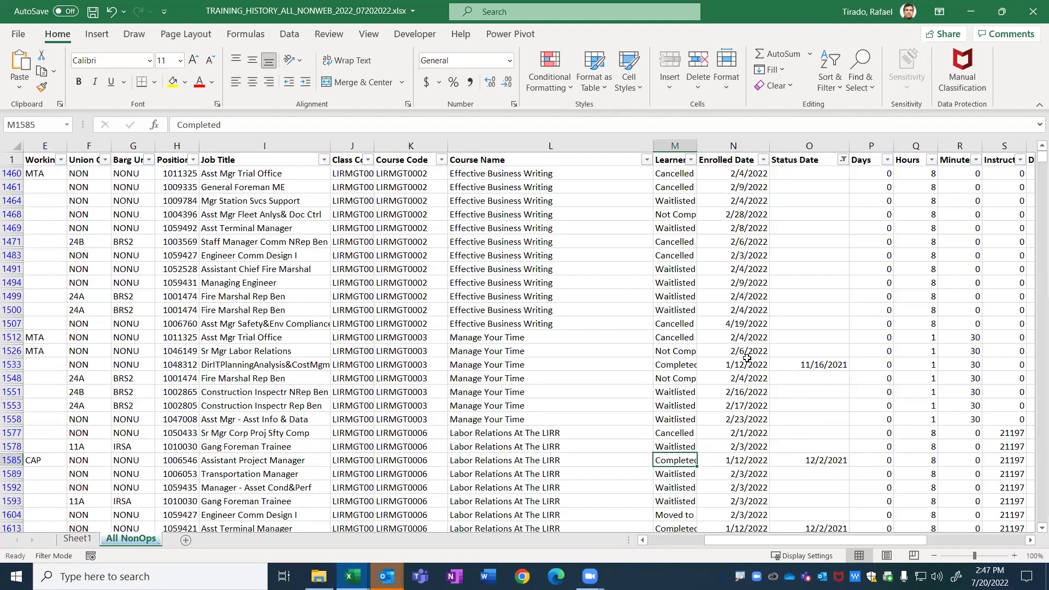
left_click(751, 376)
left_click(743, 366)
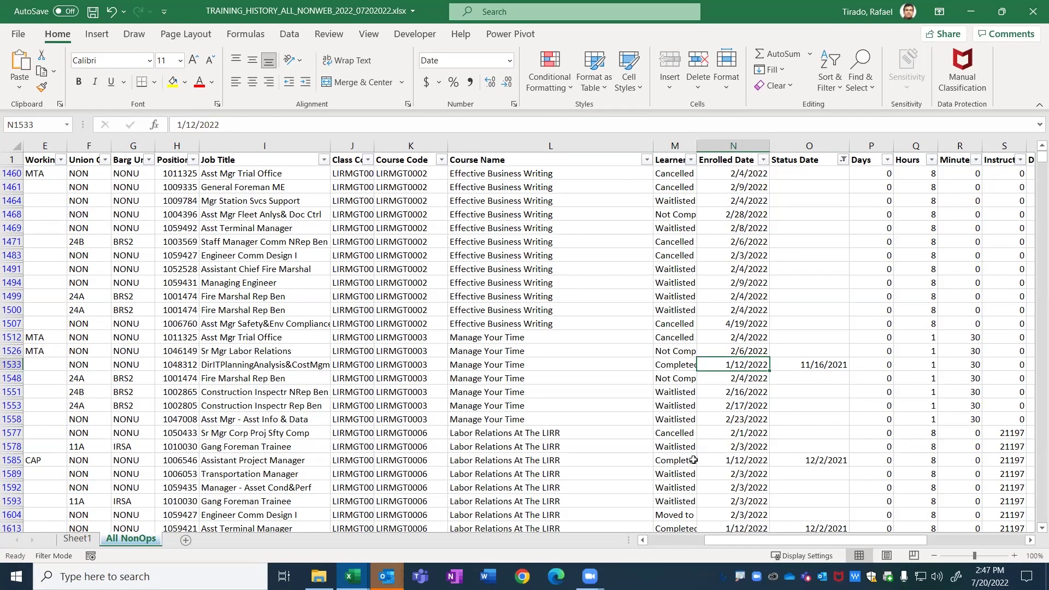
scroll(776, 492, "down", 2)
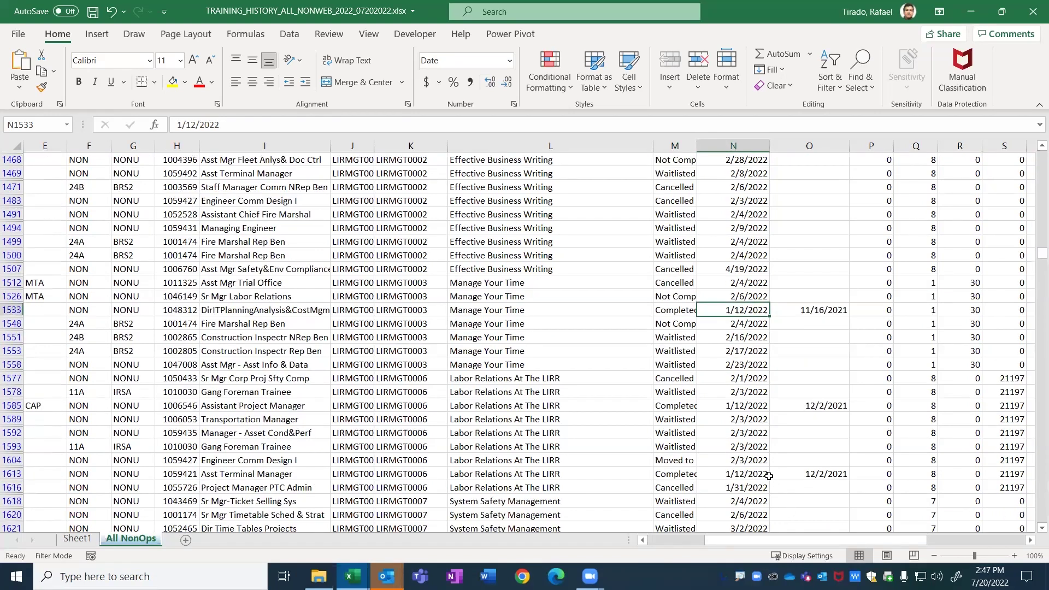
left_click(689, 478)
left_click(690, 314)
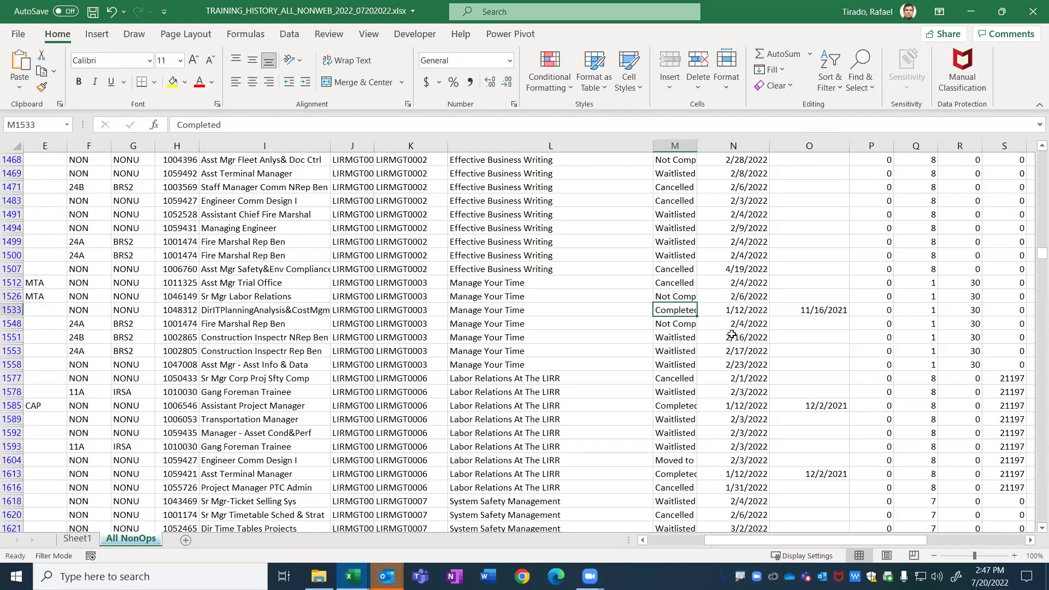
scroll(731, 334, "up", 1)
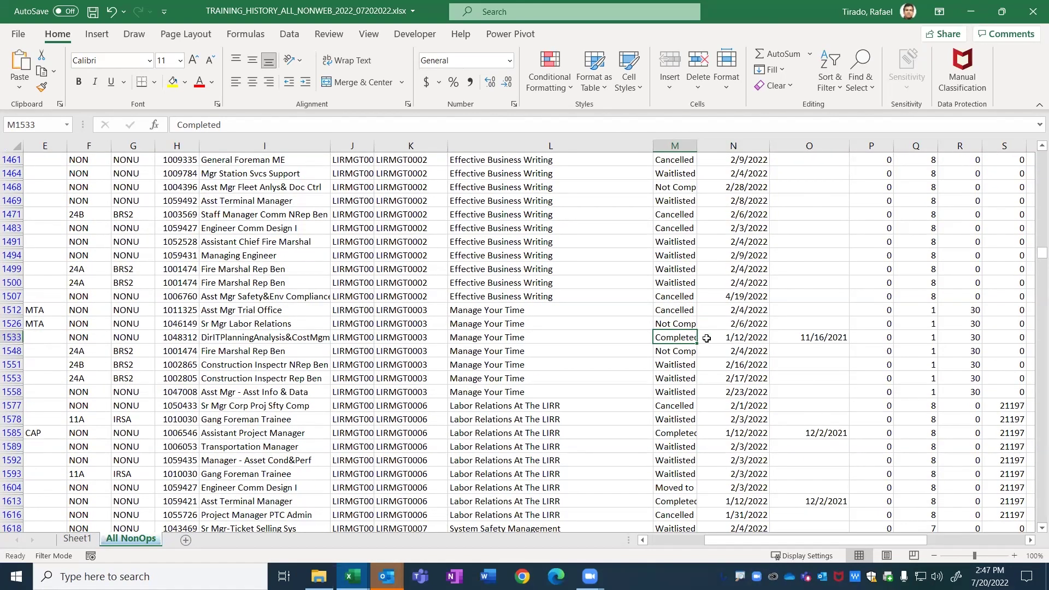
scroll(707, 339, "up", 1)
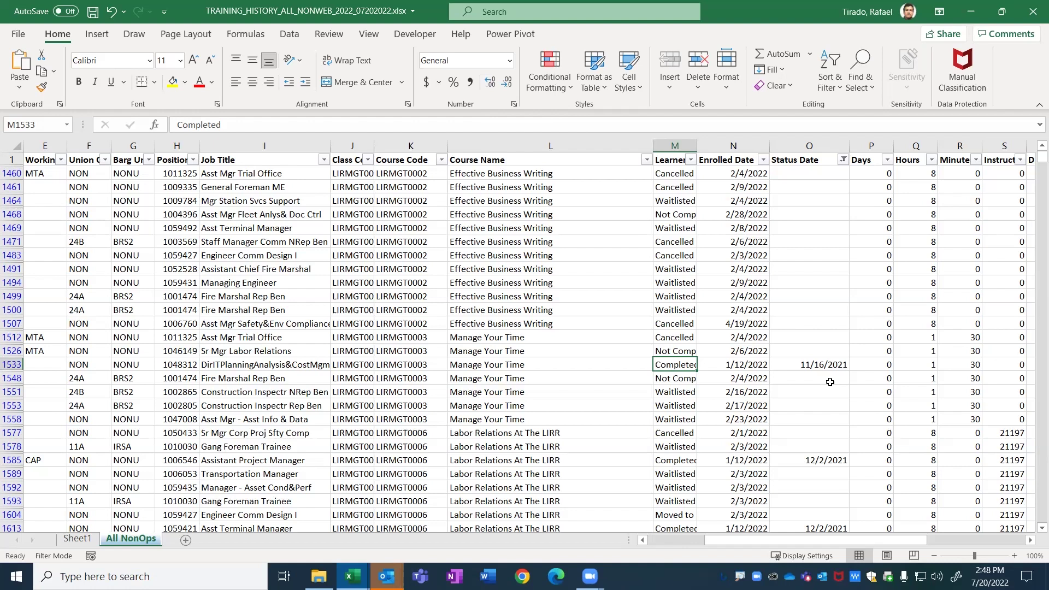
left_click(757, 364)
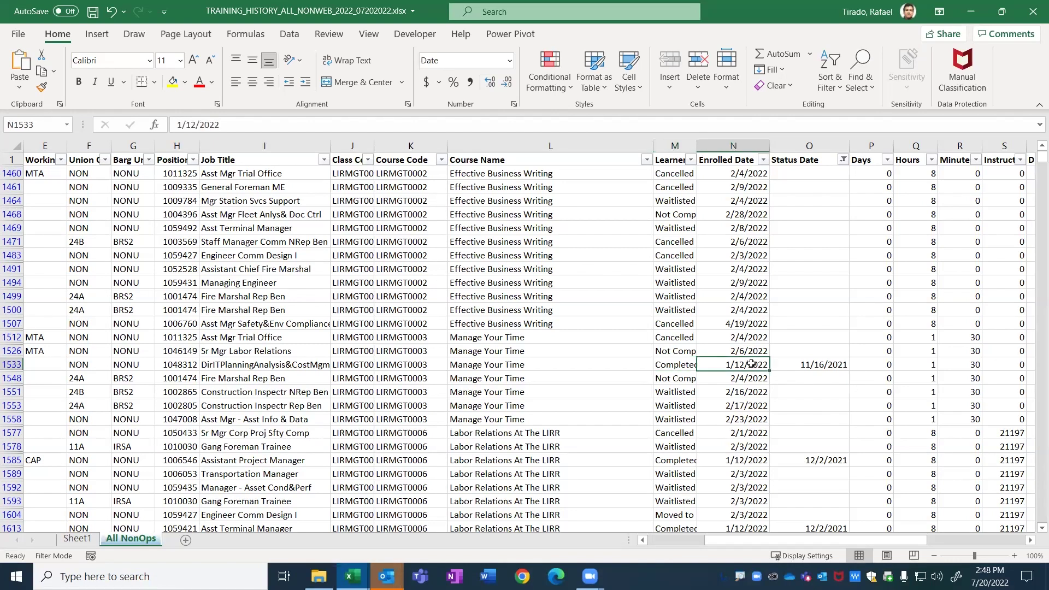
left_click(677, 366)
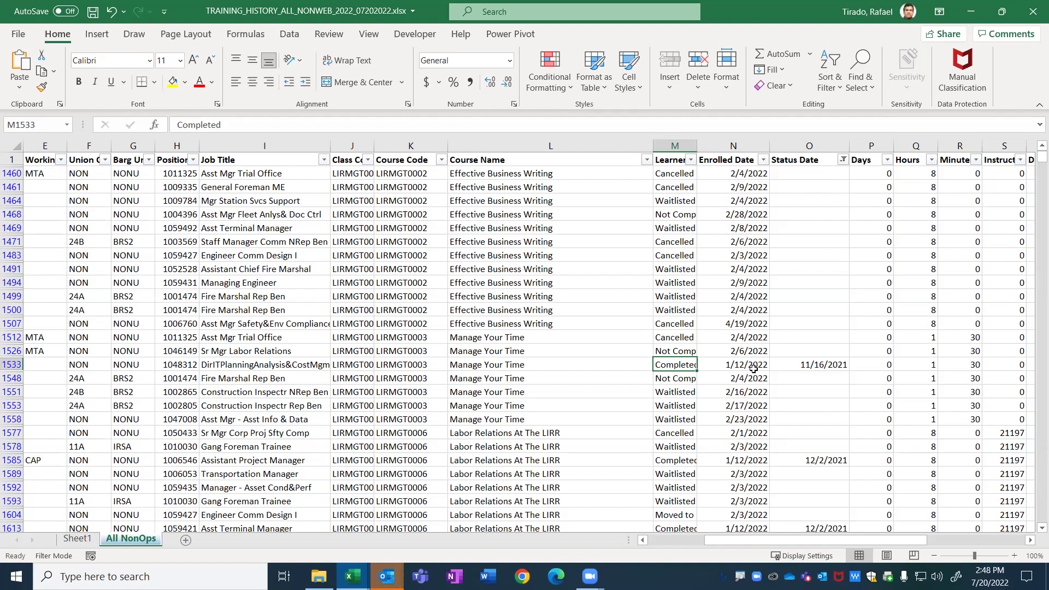
scroll(778, 468, "down", 3)
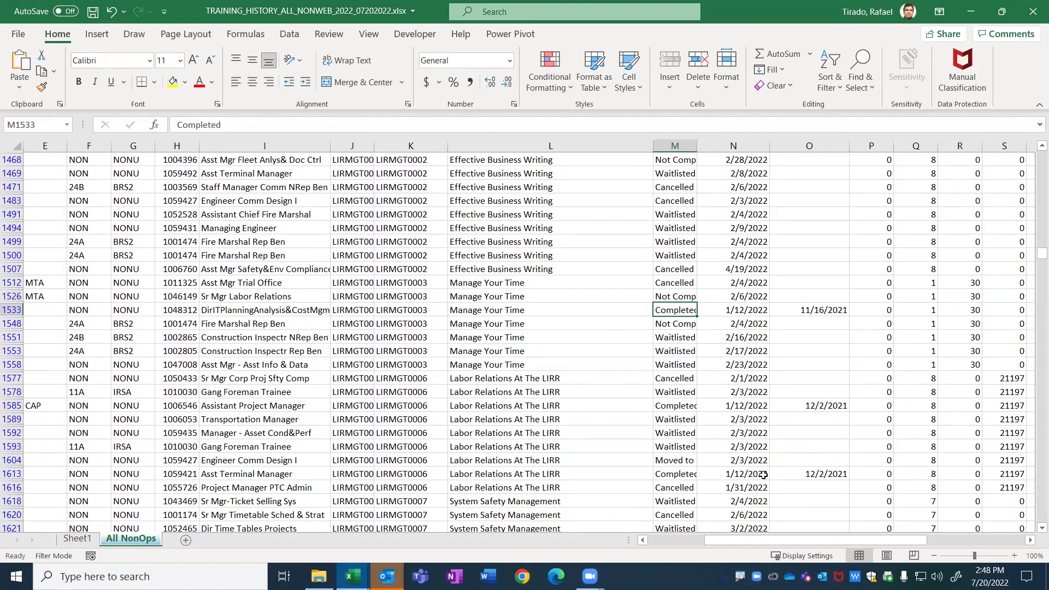
scroll(763, 474, "down", 3)
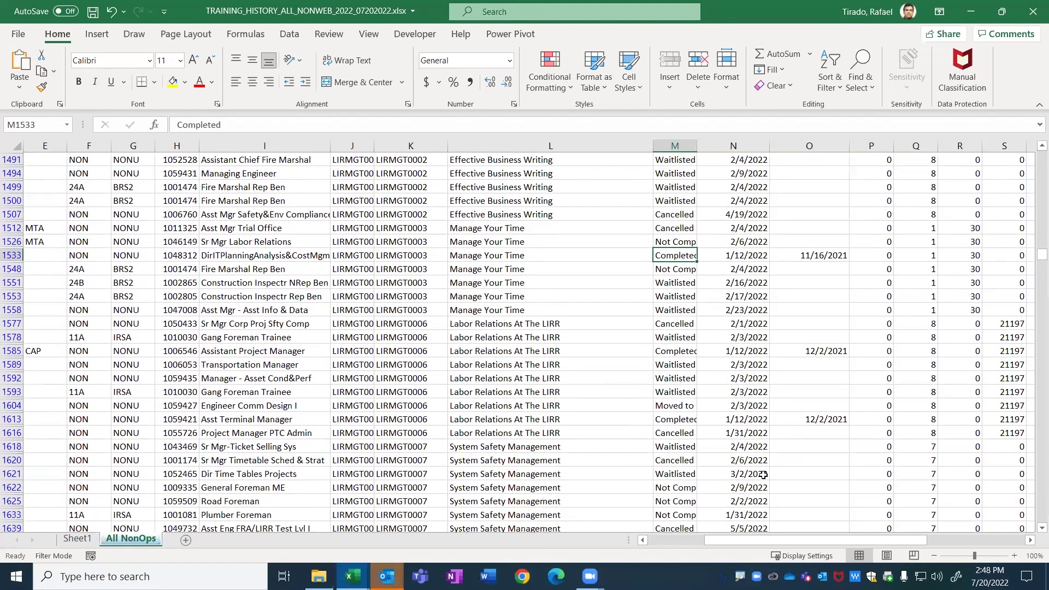
Step: Compare the enrolled date and learner status of the Manage Your Time record in row 1533
scroll(764, 475, "down", 5)
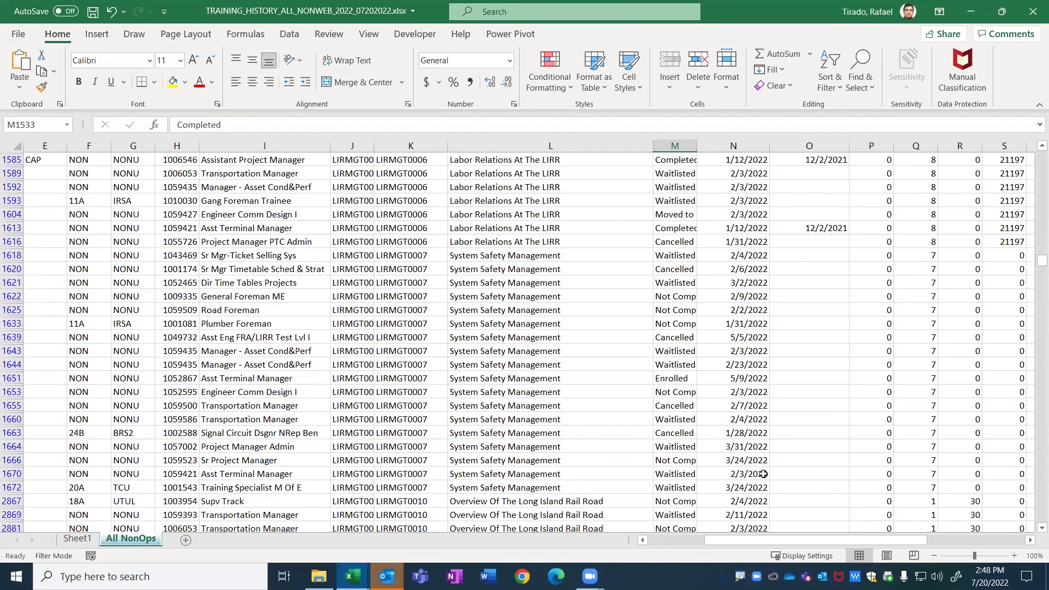
scroll(766, 470, "up", 8)
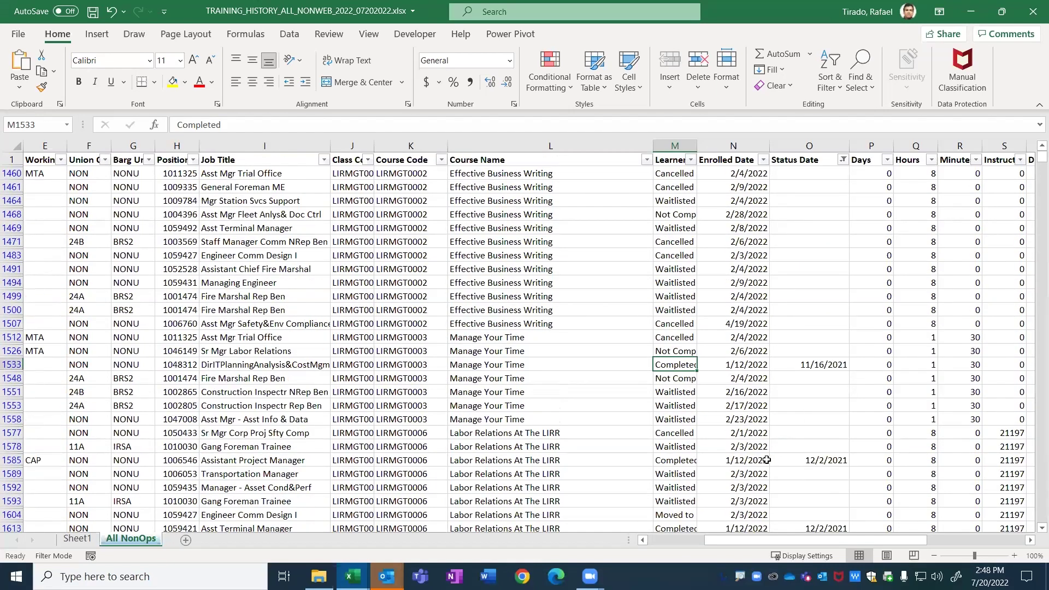
left_click(722, 367)
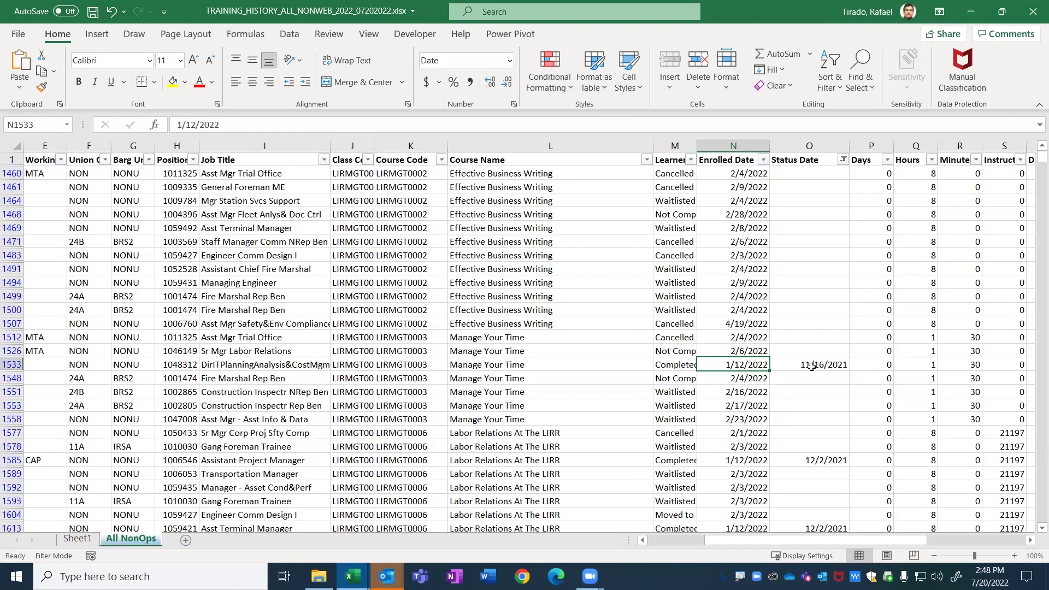
left_click(669, 365)
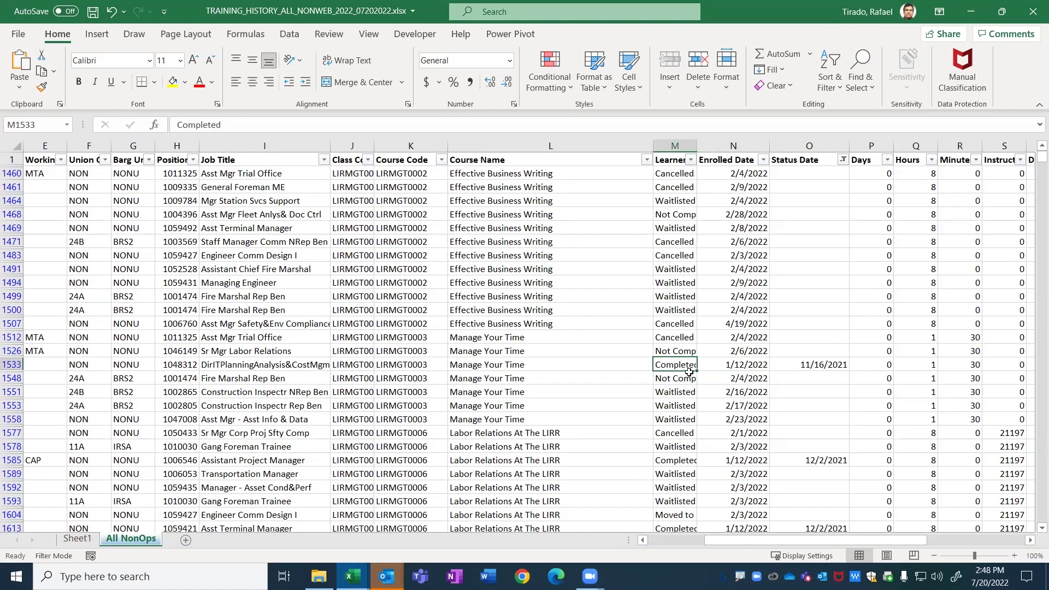
Step: Examine the learner status, enrolled date and status date of the completed records from Labor Relations At The LIRR through FIT: Absence Management
scroll(677, 367, "down", 3)
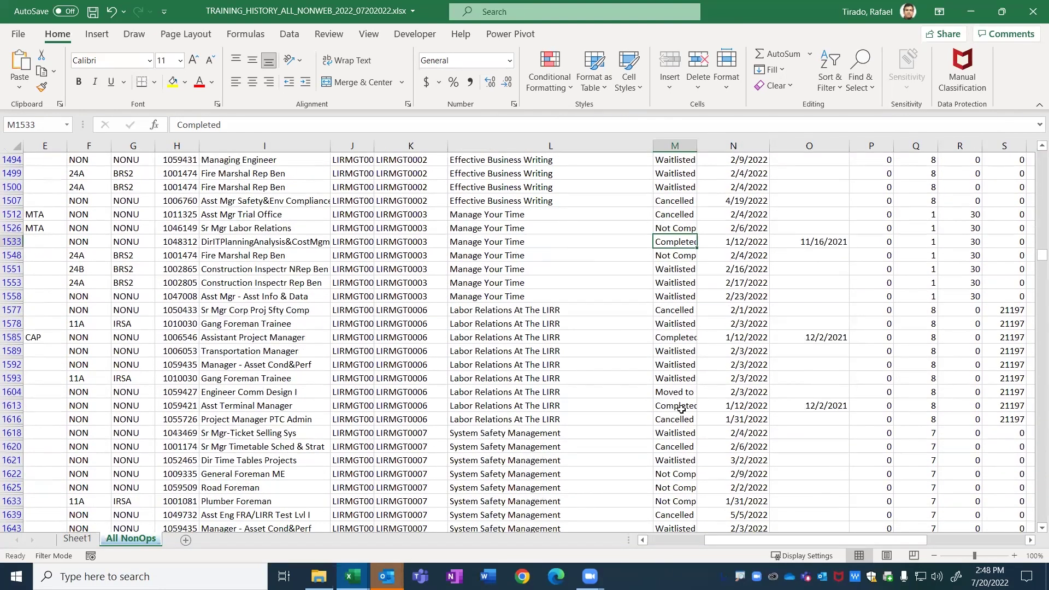
scroll(688, 372, "down", 2)
scroll(694, 387, "down", 9)
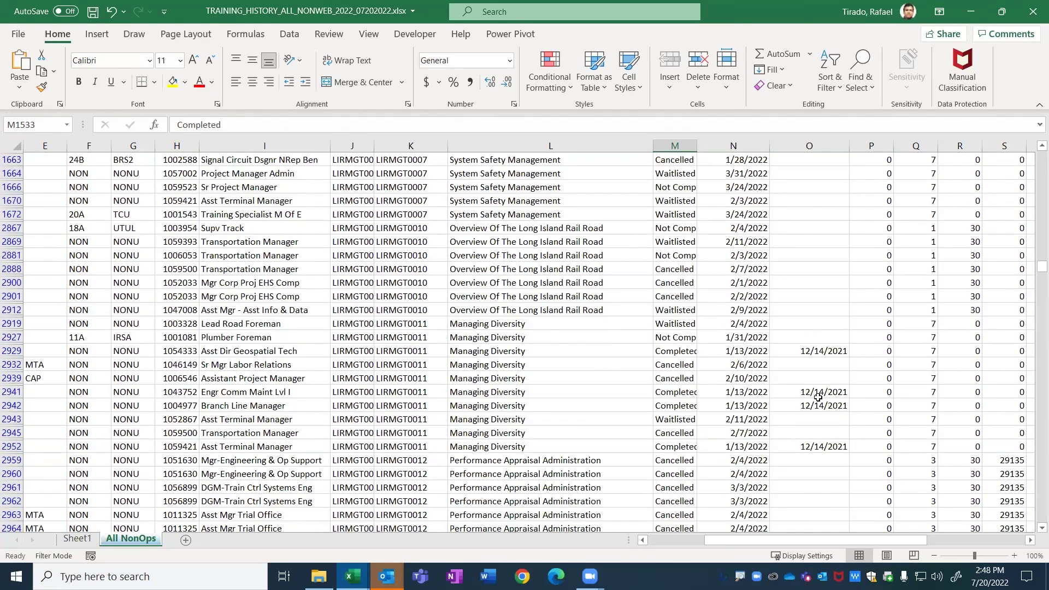
scroll(799, 419, "down", 1)
scroll(799, 419, "down", 10)
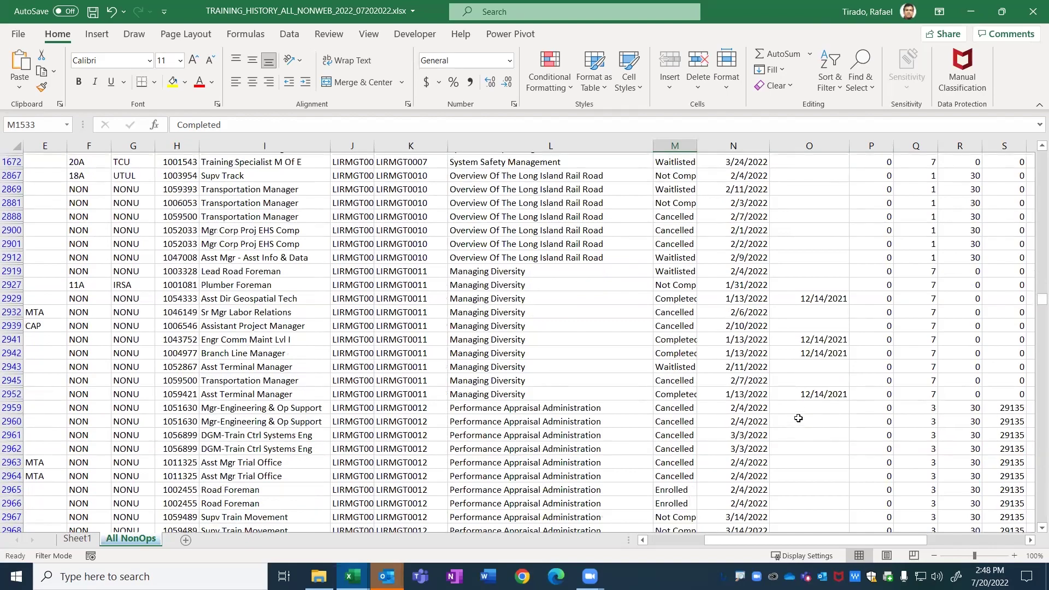
scroll(771, 410, "down", 20)
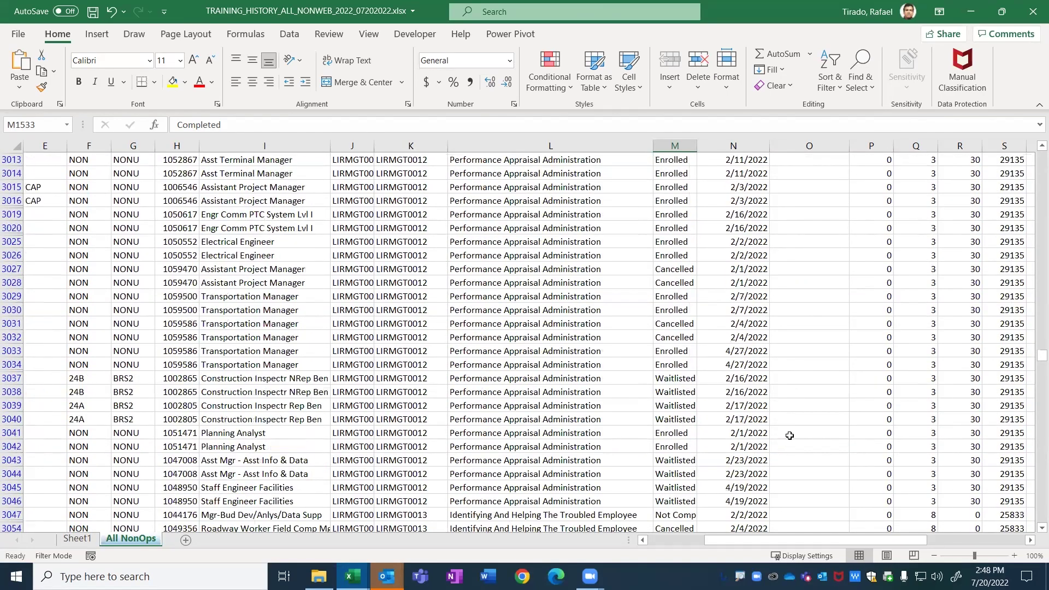
scroll(779, 427, "down", 15)
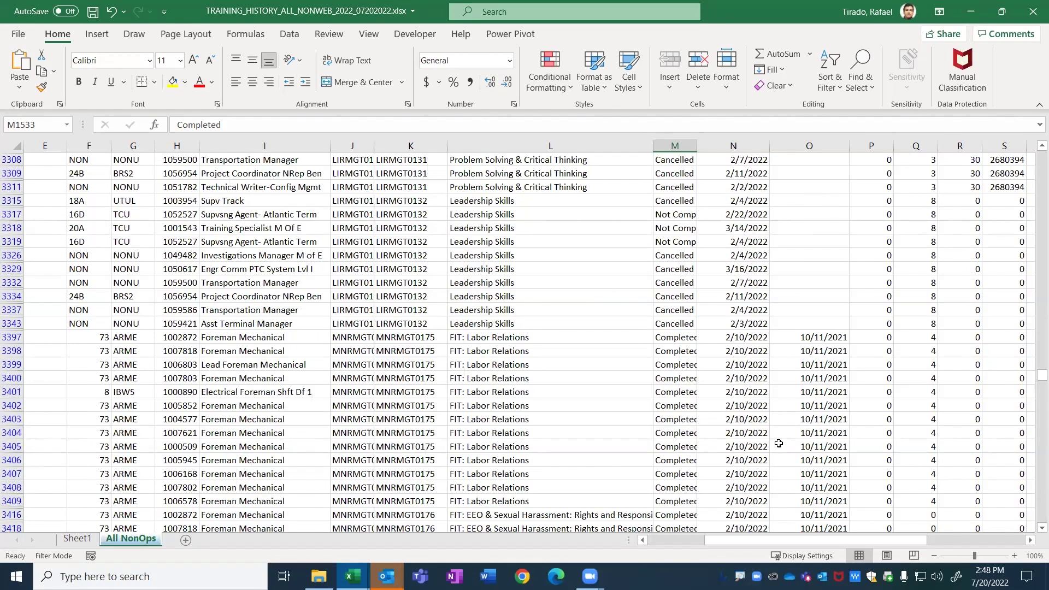
scroll(778, 443, "down", 2)
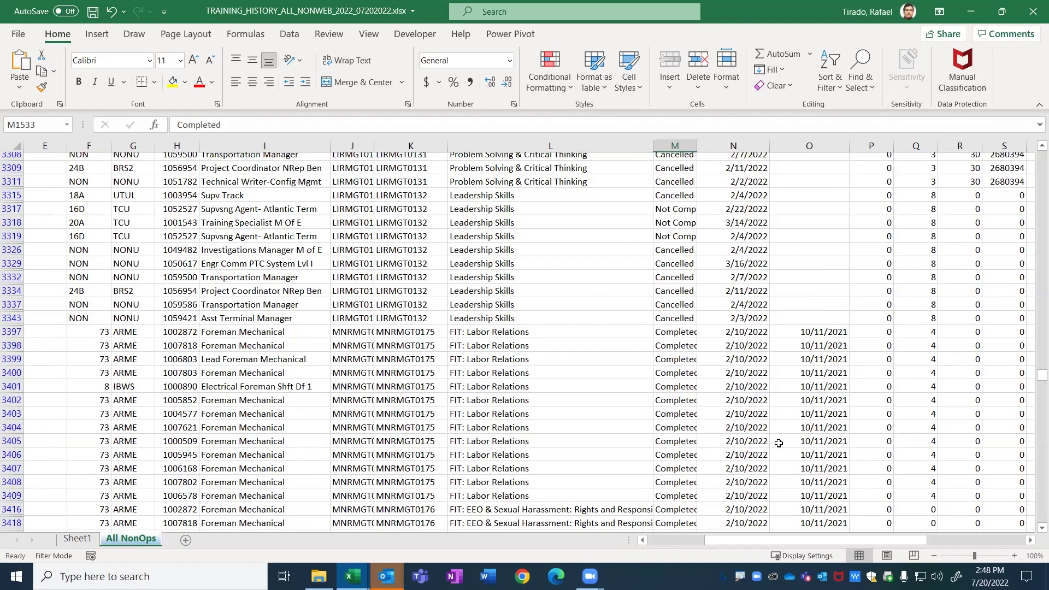
scroll(779, 444, "down", 3)
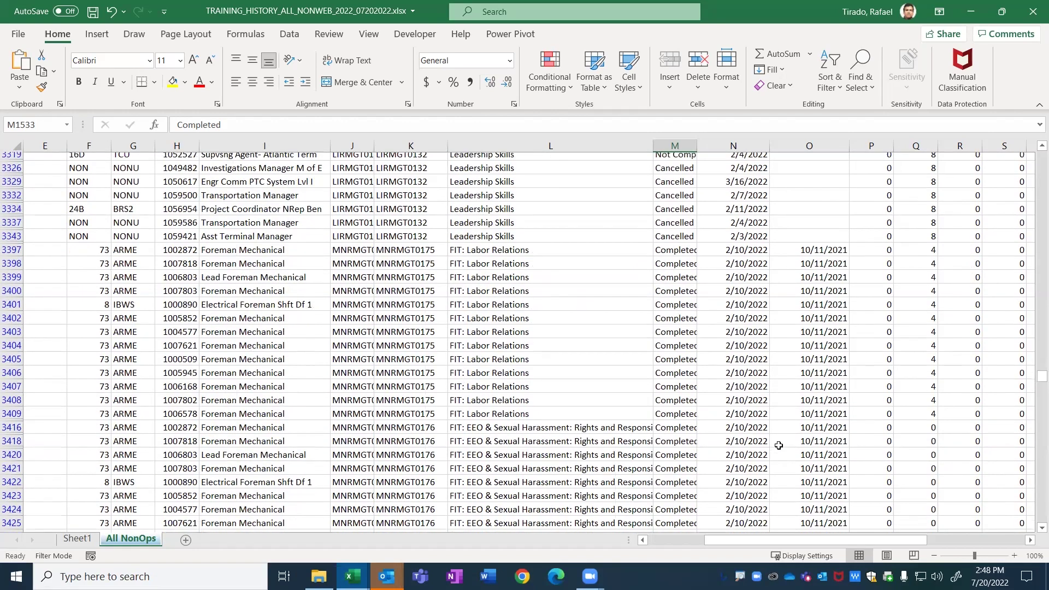
scroll(779, 448, "down", 3)
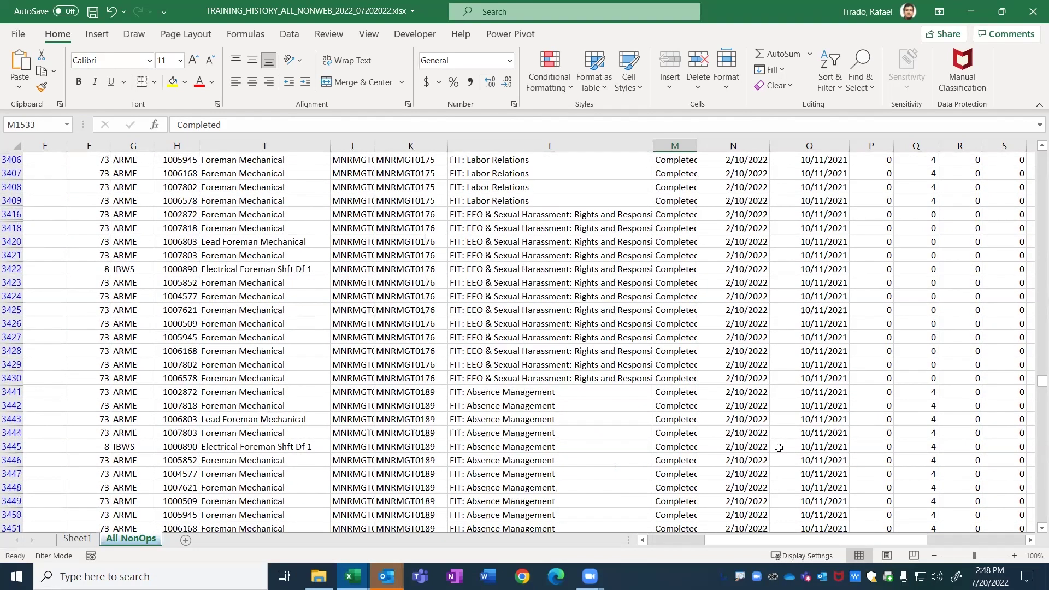
scroll(779, 447, "up", 8)
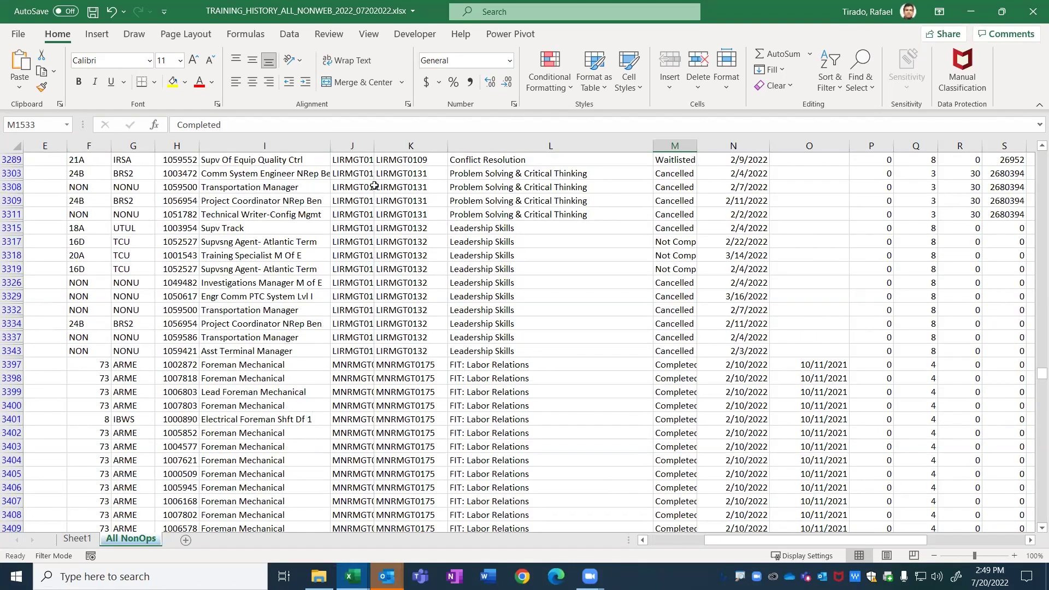
Step: Freeze the top header row of the All NonOps sheet
key("ctrl+Home")
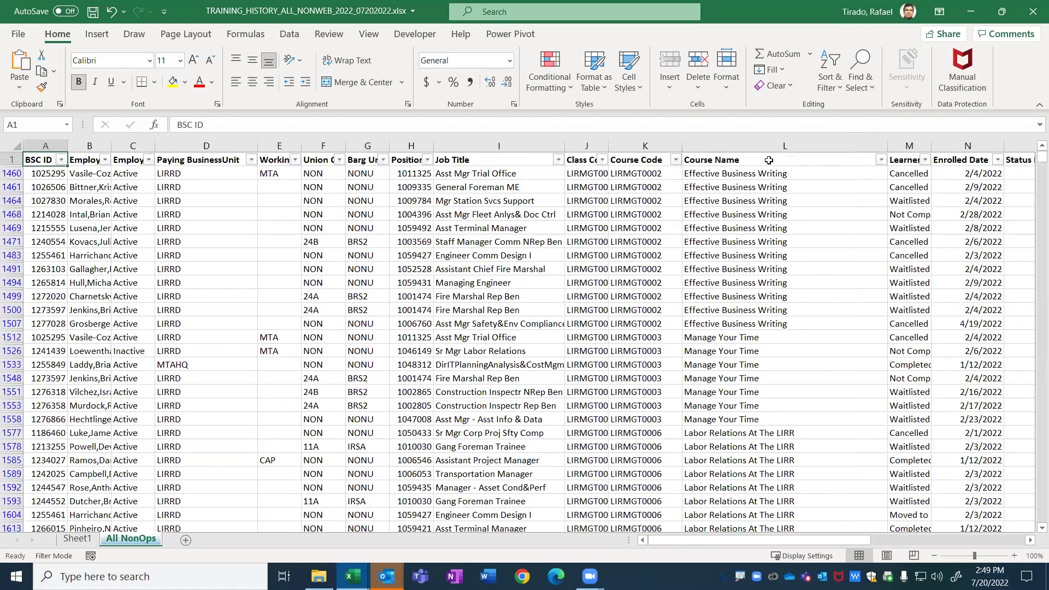
left_click(745, 158)
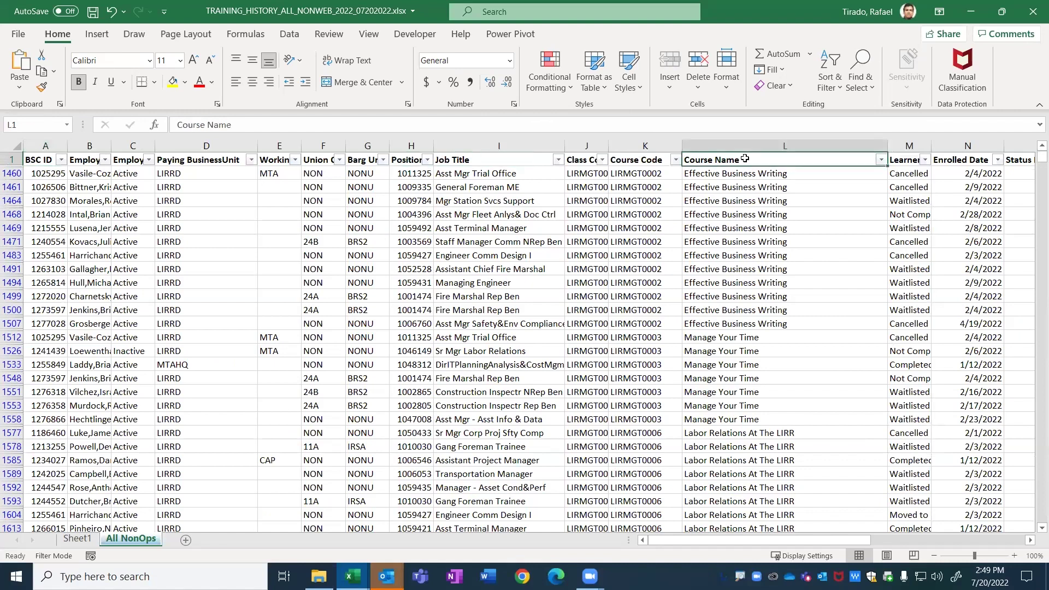
left_click(628, 159)
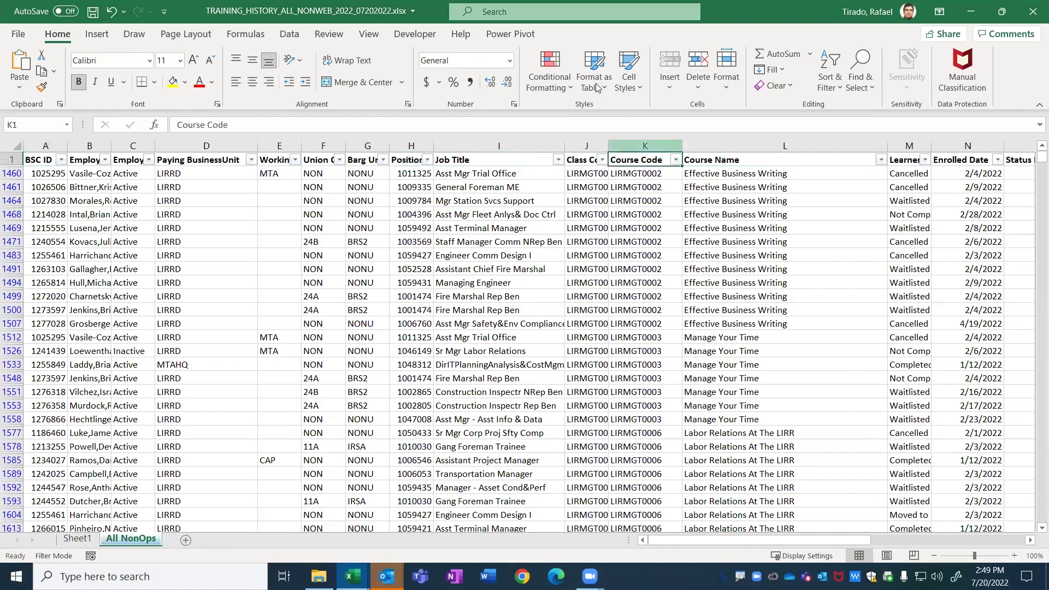
left_click(369, 34)
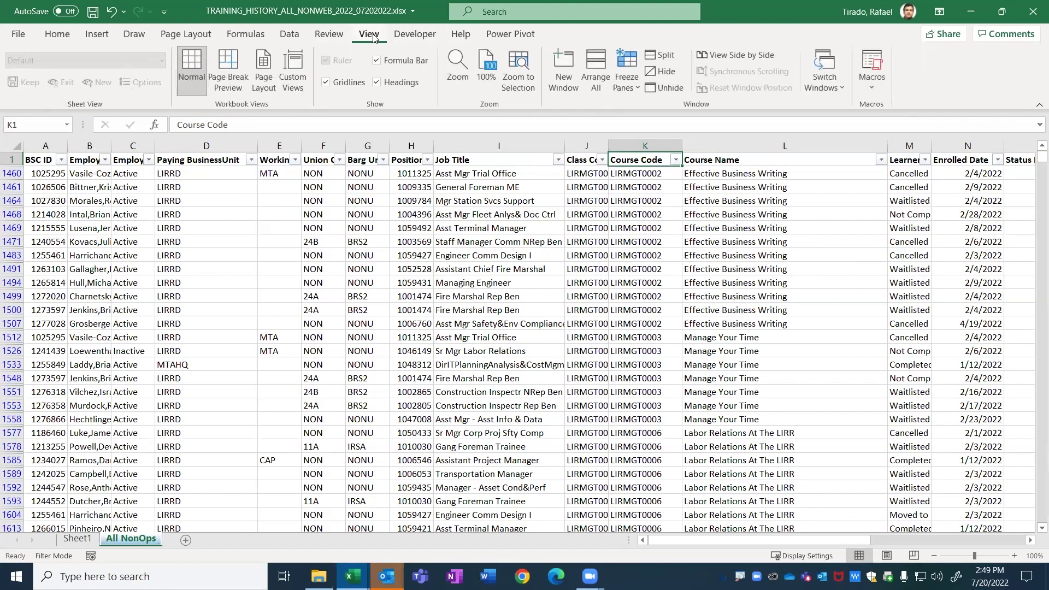
left_click(628, 85)
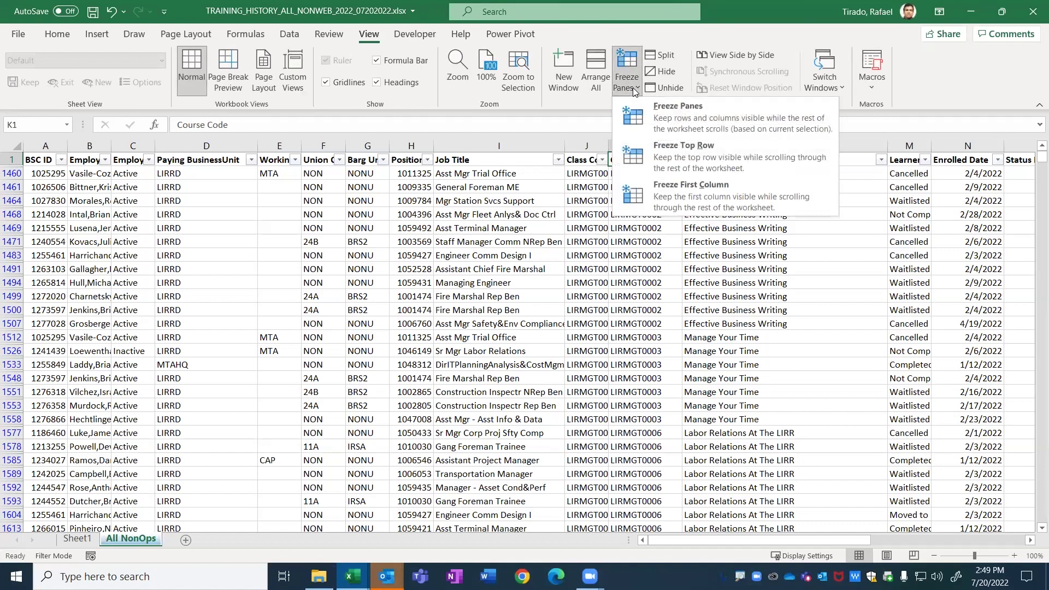
left_click(701, 144)
left_click(732, 243)
scroll(732, 243, "down", 1)
scroll(732, 243, "up", 1)
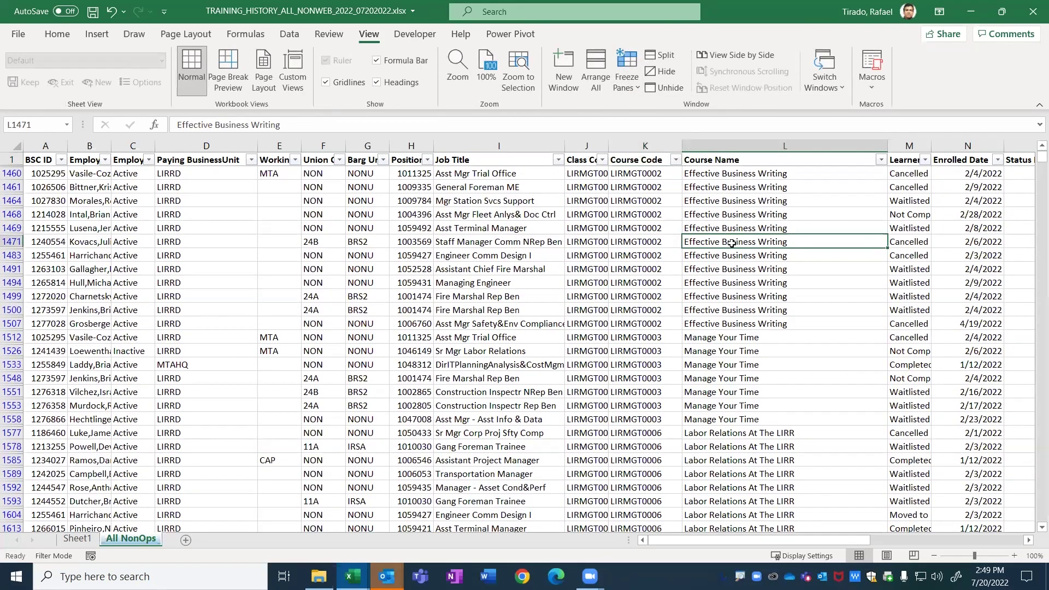
Step: Check the Status Date column under the frozen headers, from the Manage Your Time rows to the FIT course rows
left_click_drag(752, 540, 821, 541)
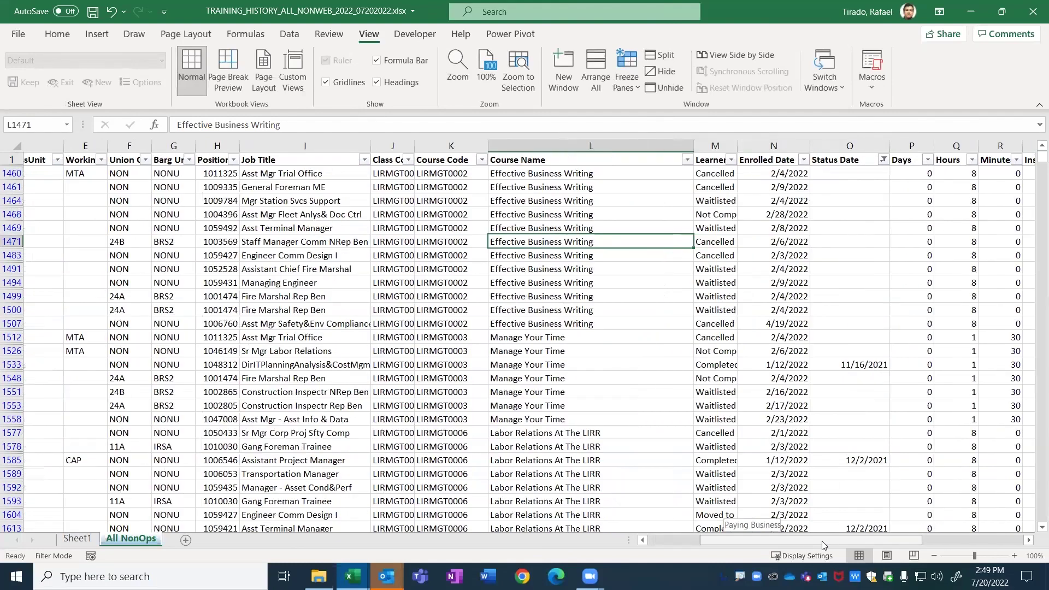
scroll(764, 325, "down", 6)
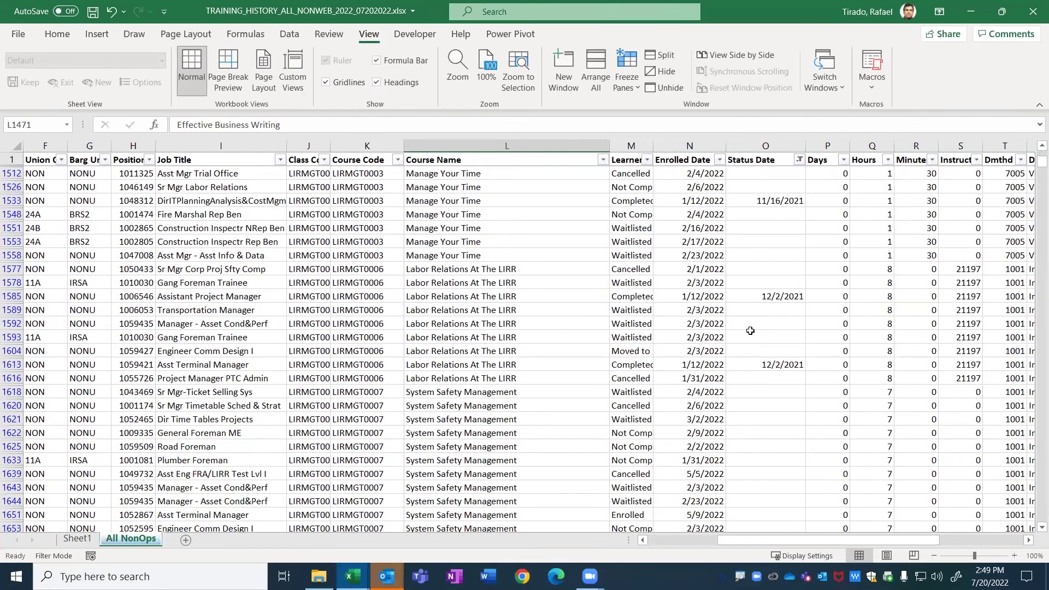
scroll(742, 319, "down", 3)
left_click(757, 342)
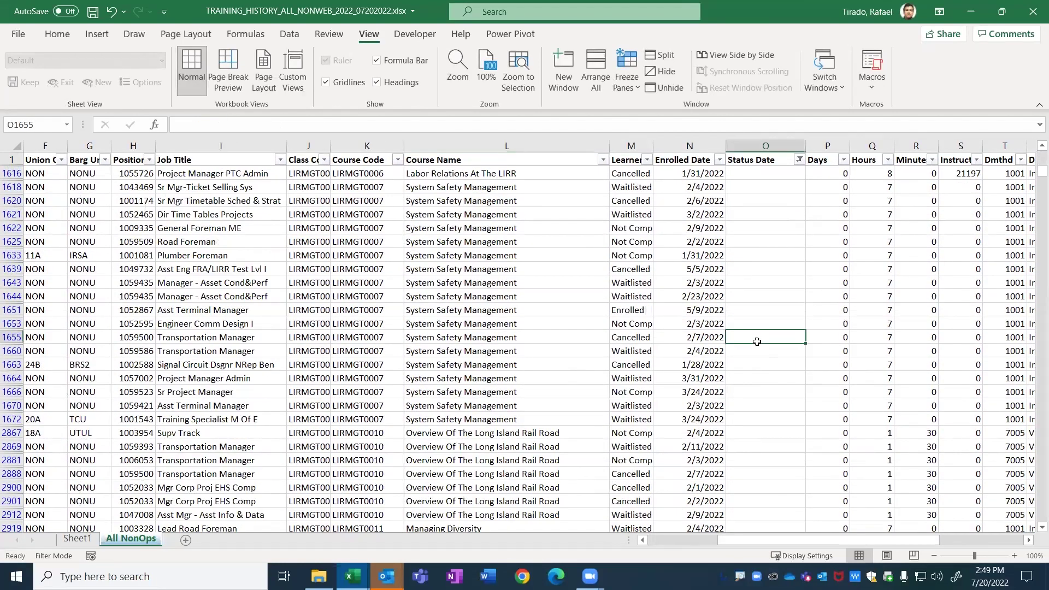
scroll(757, 341, "down", 20)
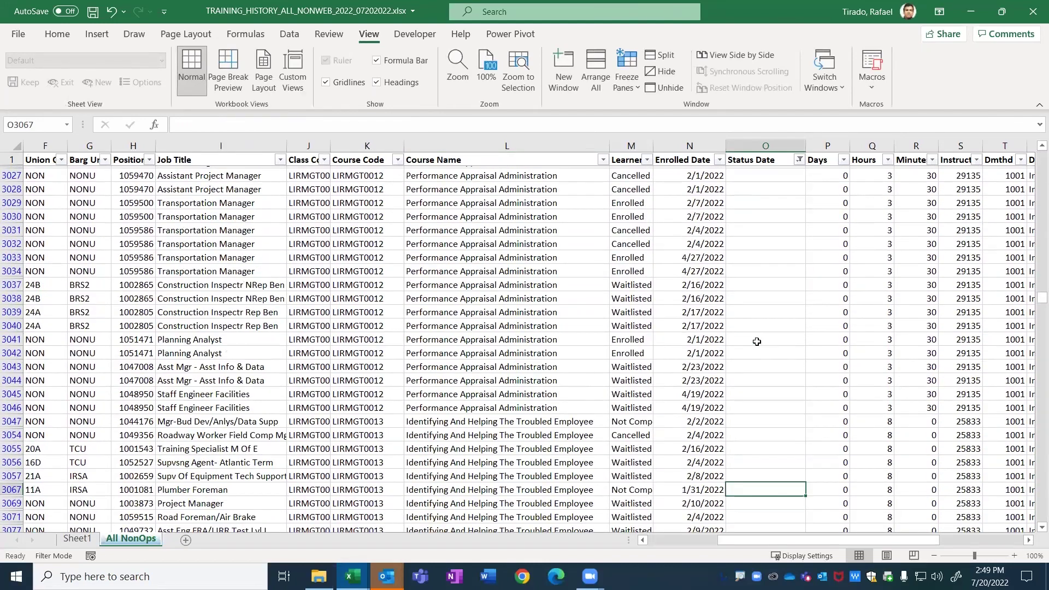
left_click(756, 342)
scroll(757, 341, "down", 1)
key("ctrl+Down")
scroll(756, 341, "down", 1)
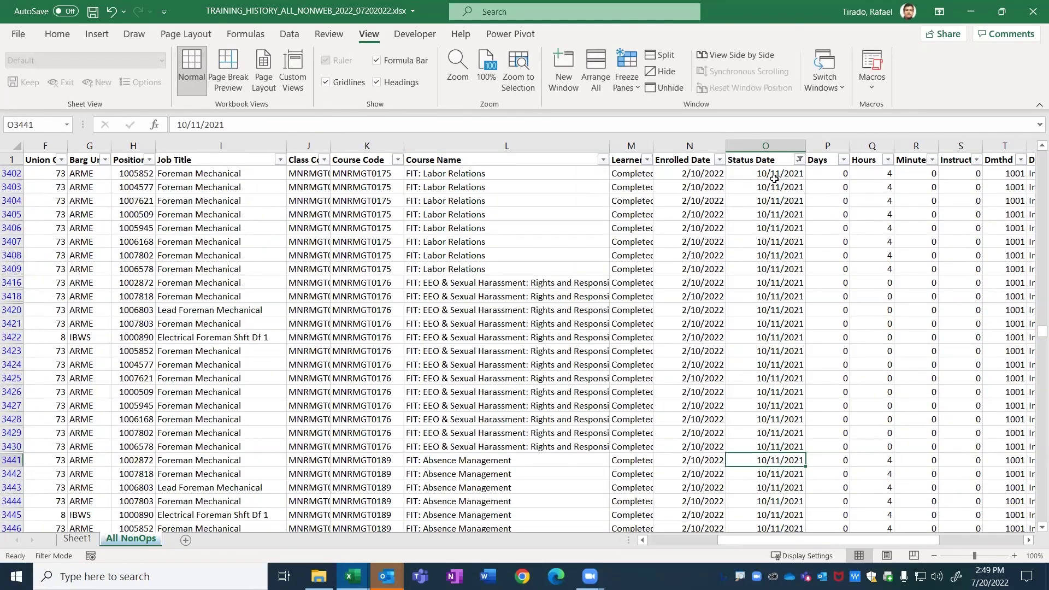
Step: Compare the status dates with the enrolled dates in the FIT course rows, and follow the Status Date column to the last record
left_click_drag(774, 175, 723, 469)
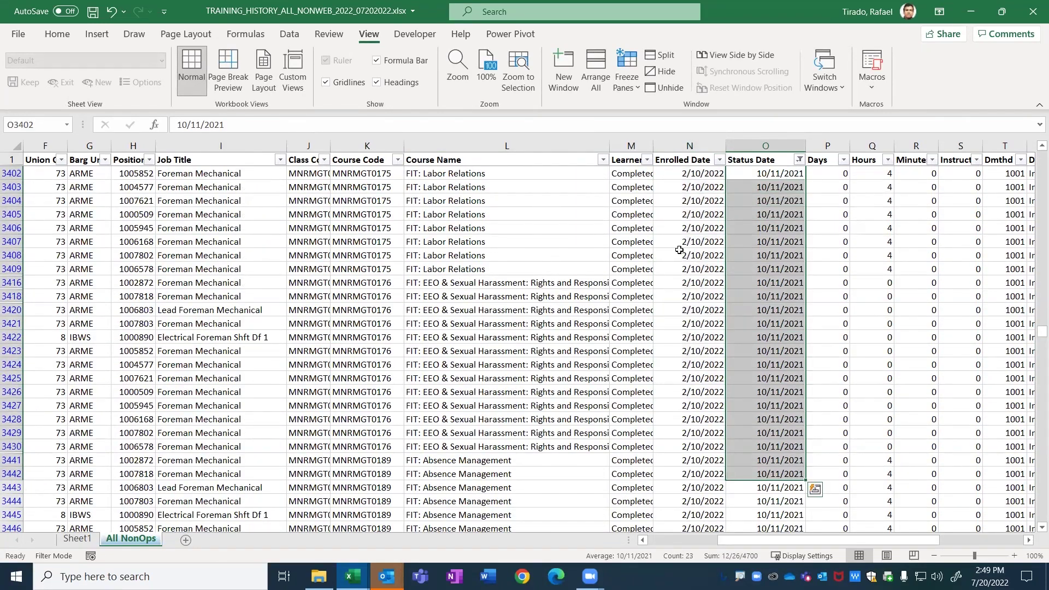
scroll(745, 445, "down", 3)
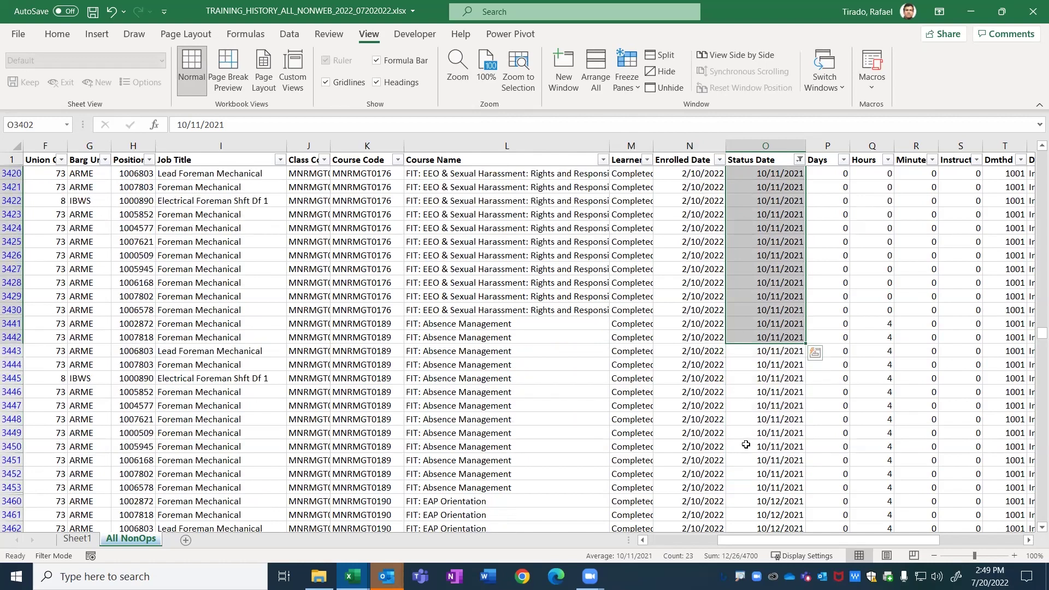
key("ctrl+Down")
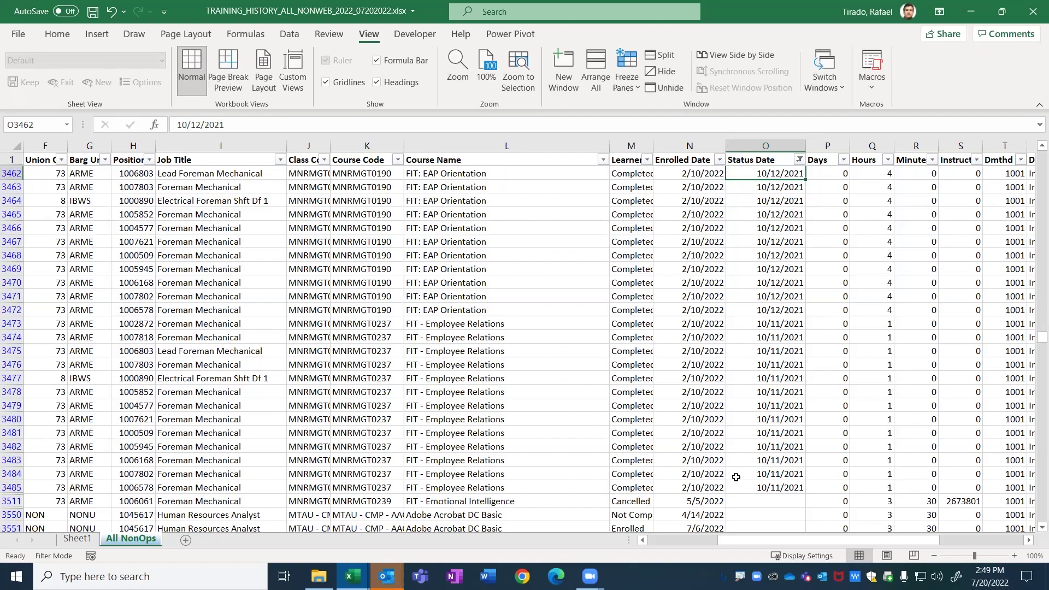
key("ctrl+Down")
key("ctrl+Down")
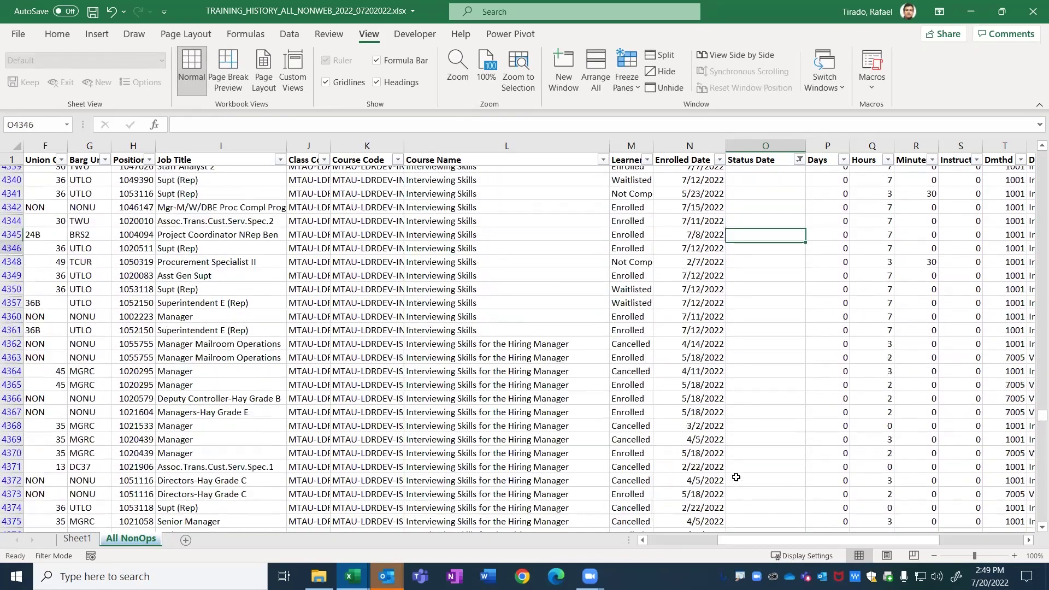
key("ctrl+Down")
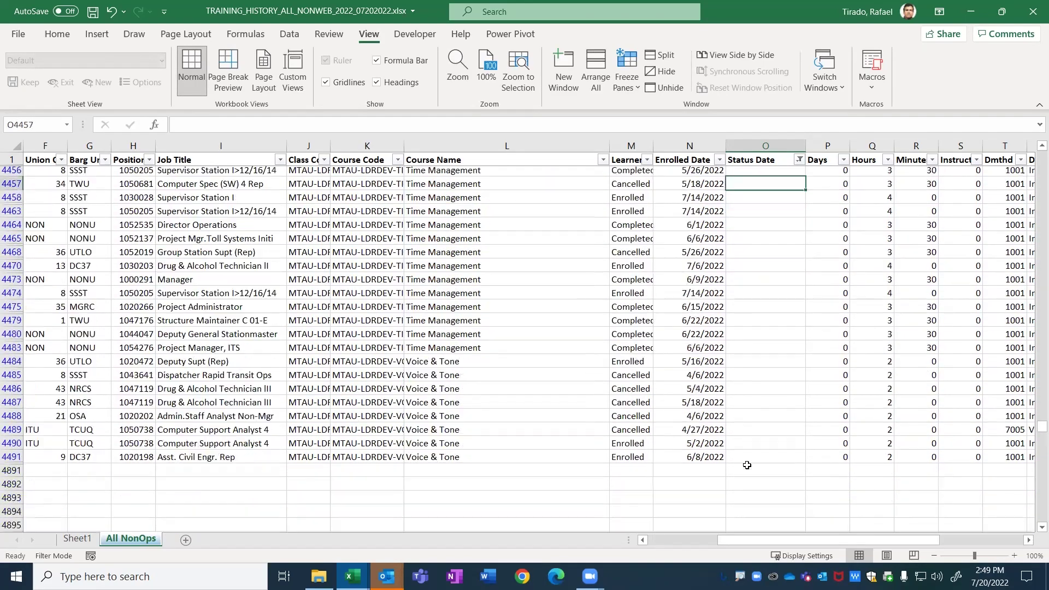
Step: Inspect the status date of the completed Leadership Skills record in row 4411, and return to the FIT: EAP Orientation rows
key("ctrl+Up")
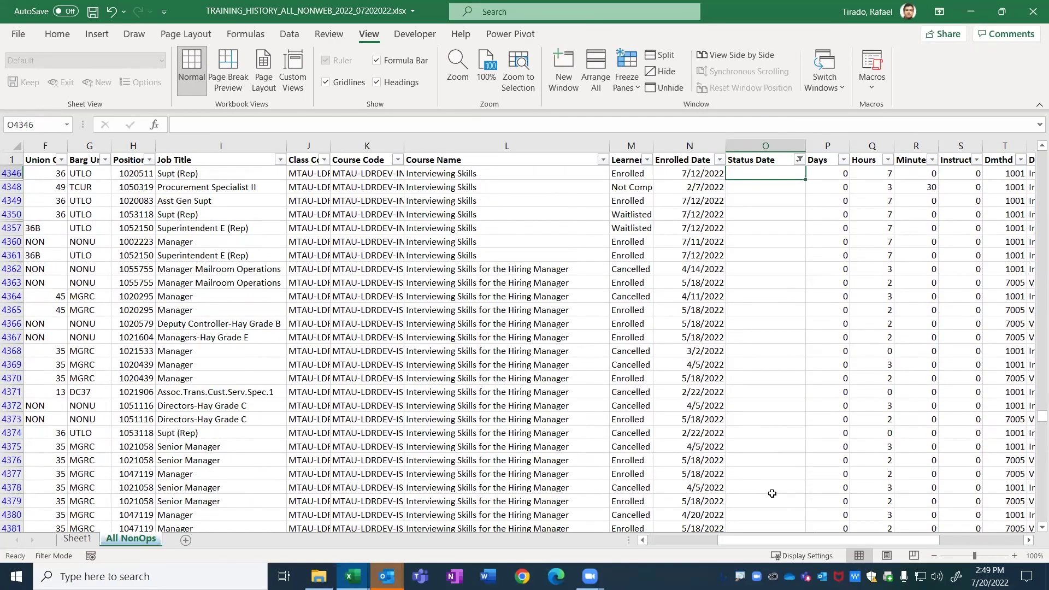
key("Page_Down")
left_click(754, 339)
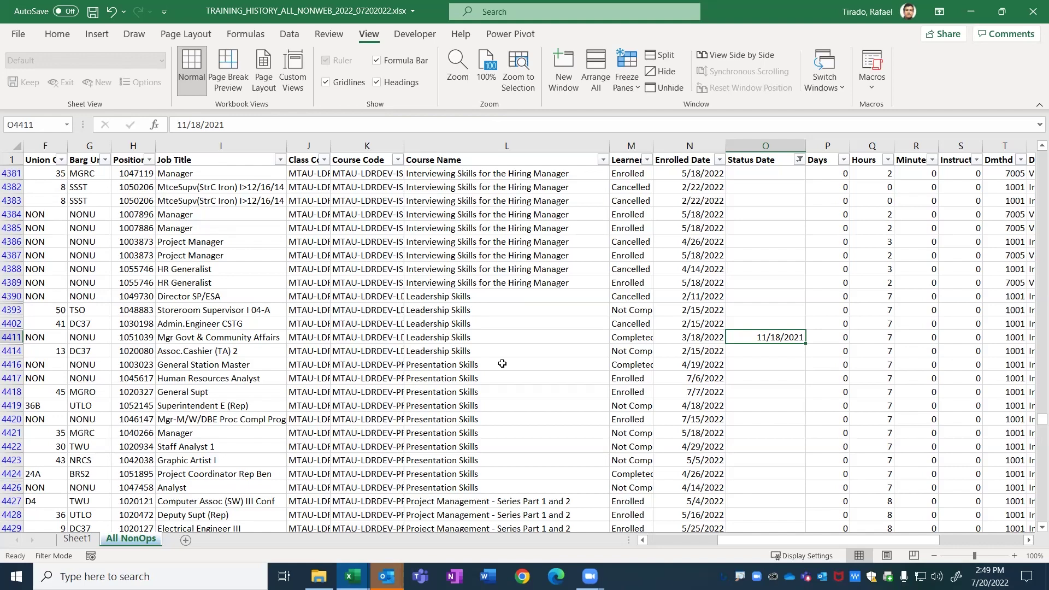
scroll(502, 363, "up", 20)
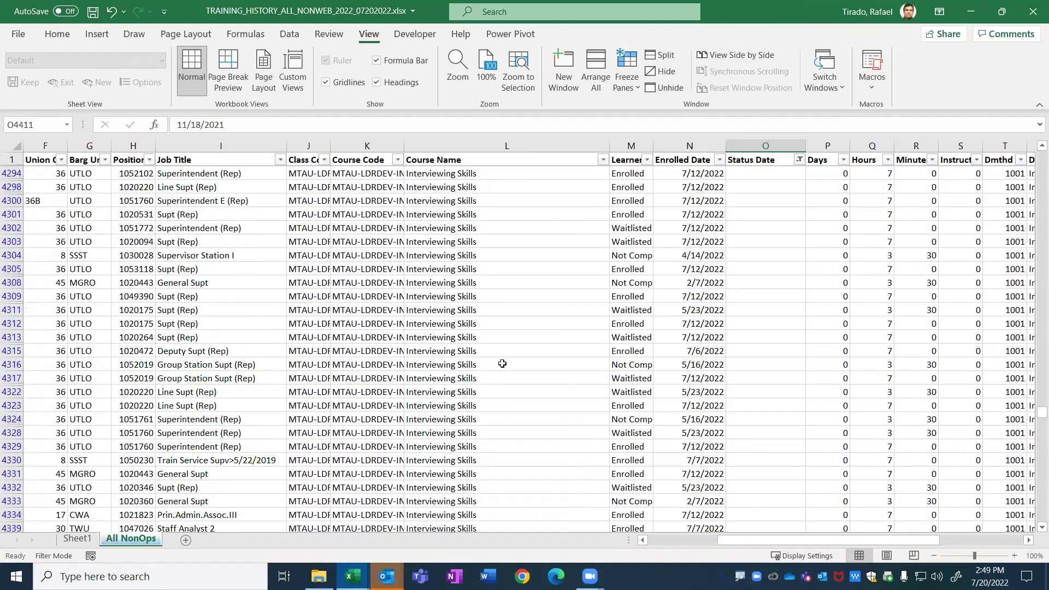
scroll(755, 313, "up", 20)
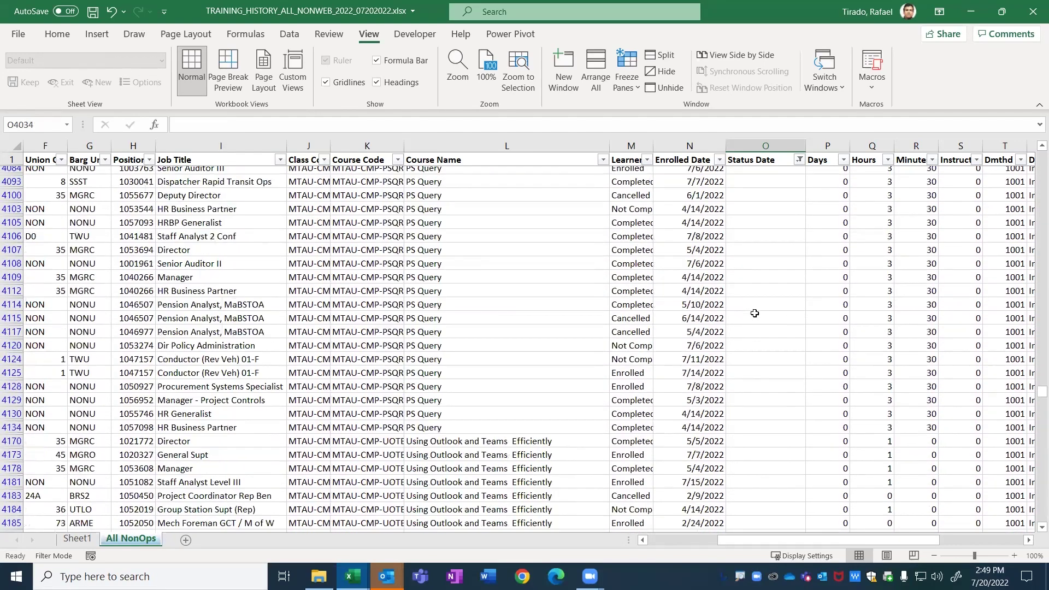
key("Page_Up")
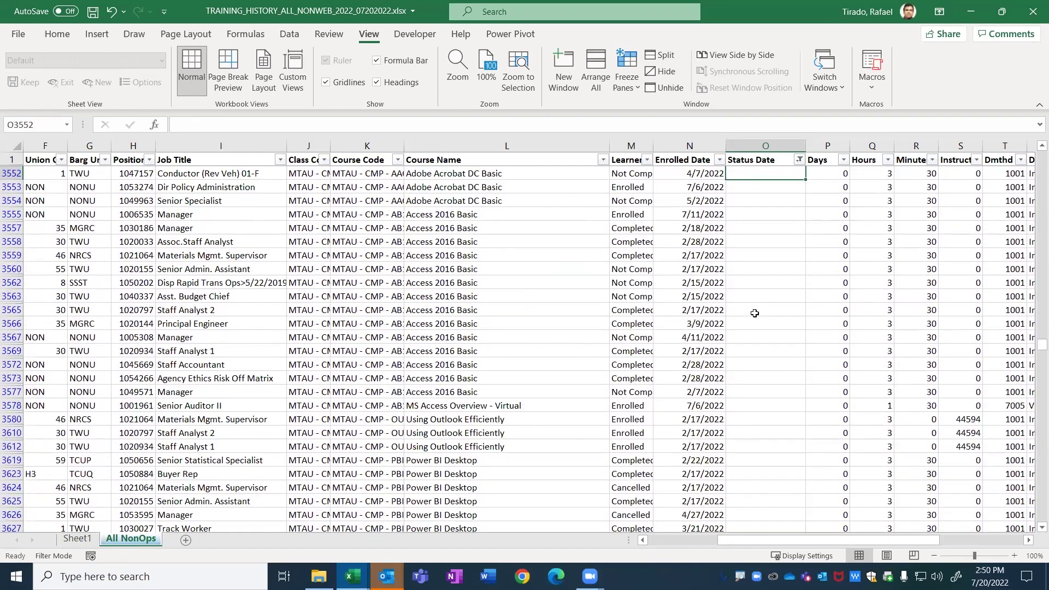
key("Page_Up")
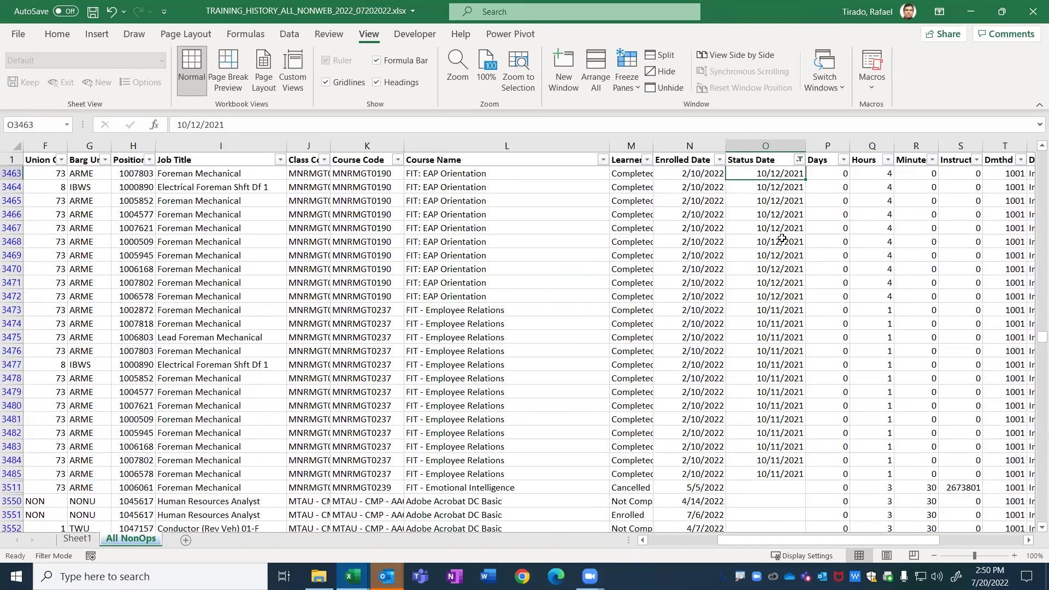
Step: Trace the Status Date column back up from the FIT: EAP Orientation rows to the Manage Your Time rows
key("Page_Up")
key("Page_Up")
key("Page_Up")
key("Page_Up")
key("Page_Up")
key("Page_Up")
key("Page_Up")
key("Page_Up")
key("Page_Up")
key("Page_Up")
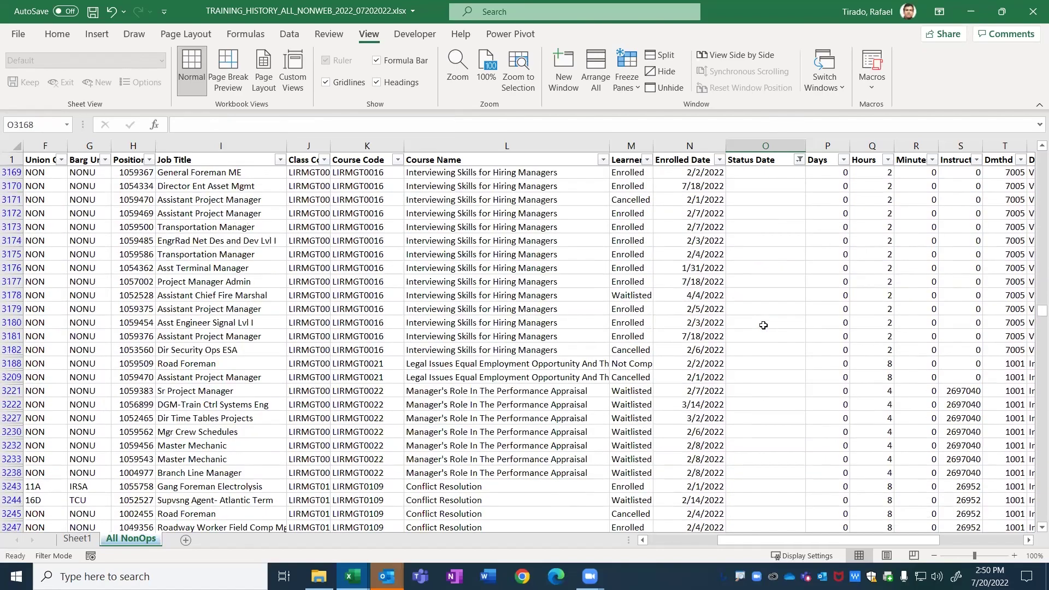
key("Page_Up")
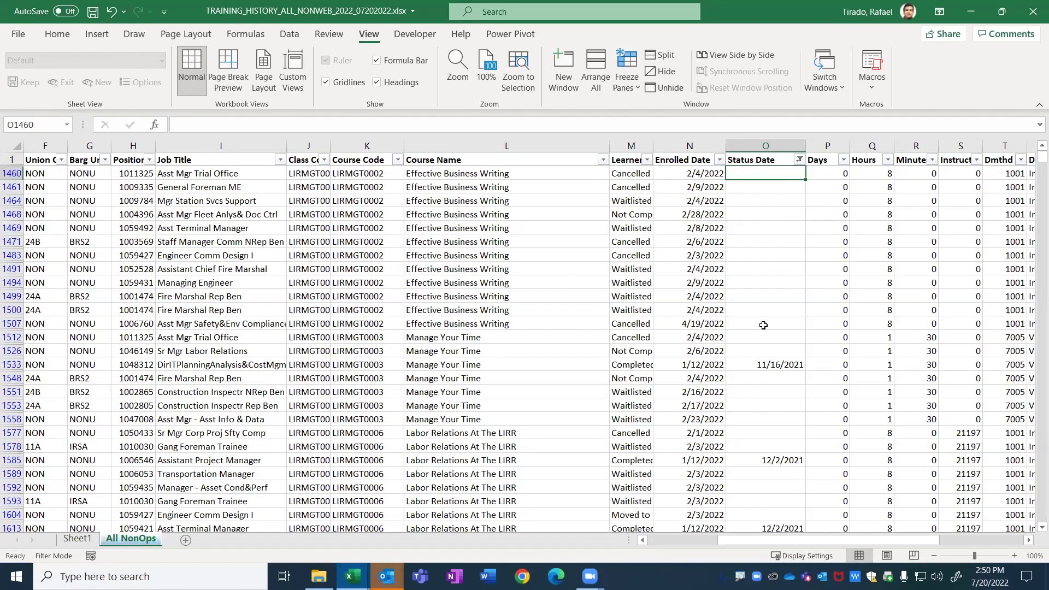
scroll(763, 325, "down", 5)
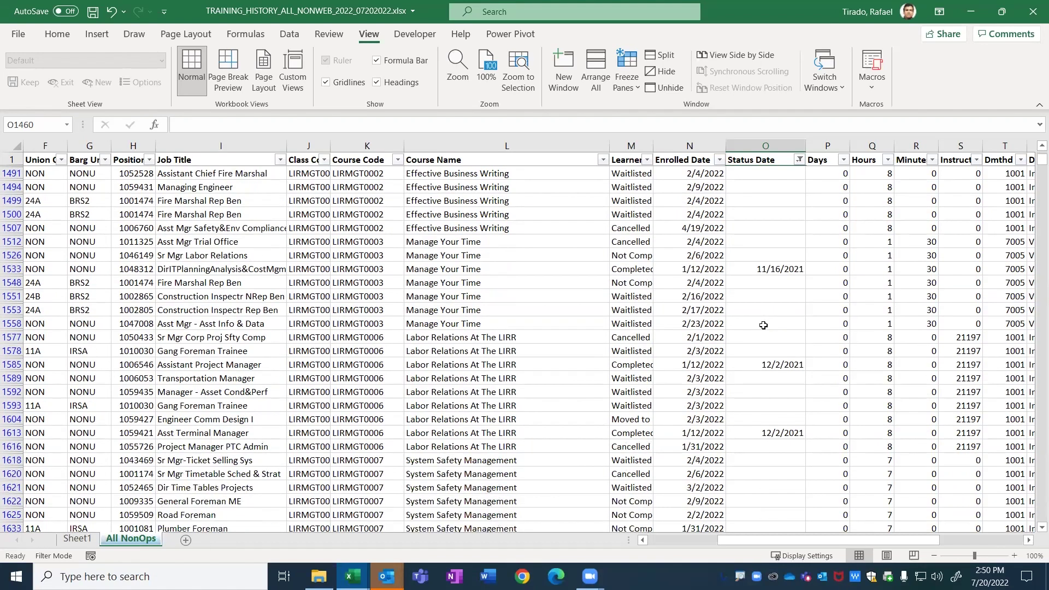
Step: Compare the enrolled date with the status date of the completed Labor Relations At The LIRR record in row 1585
left_click(71, 541)
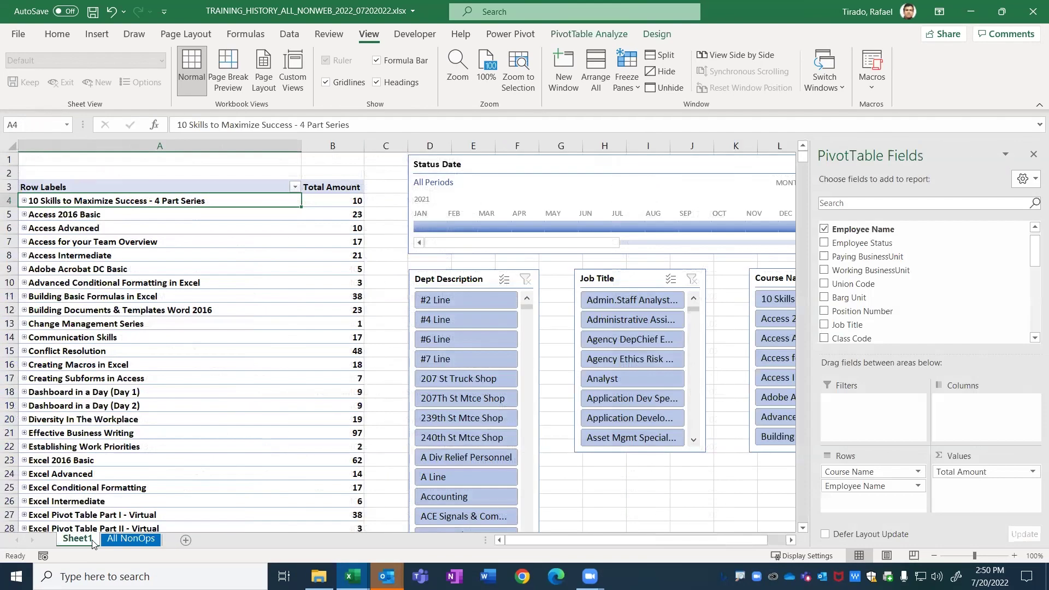
left_click(127, 540)
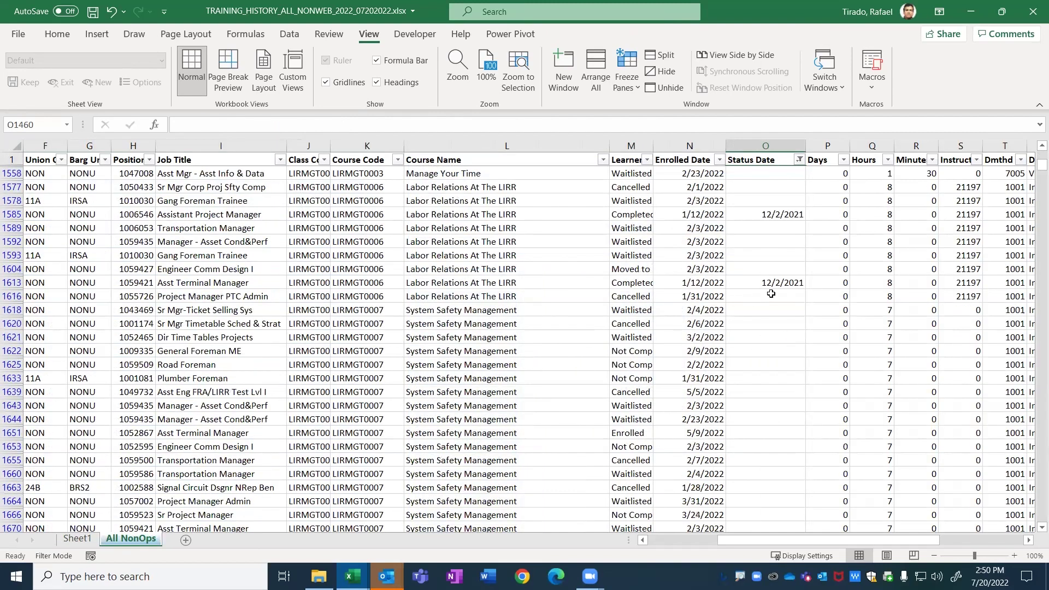
scroll(771, 294, "down", 1)
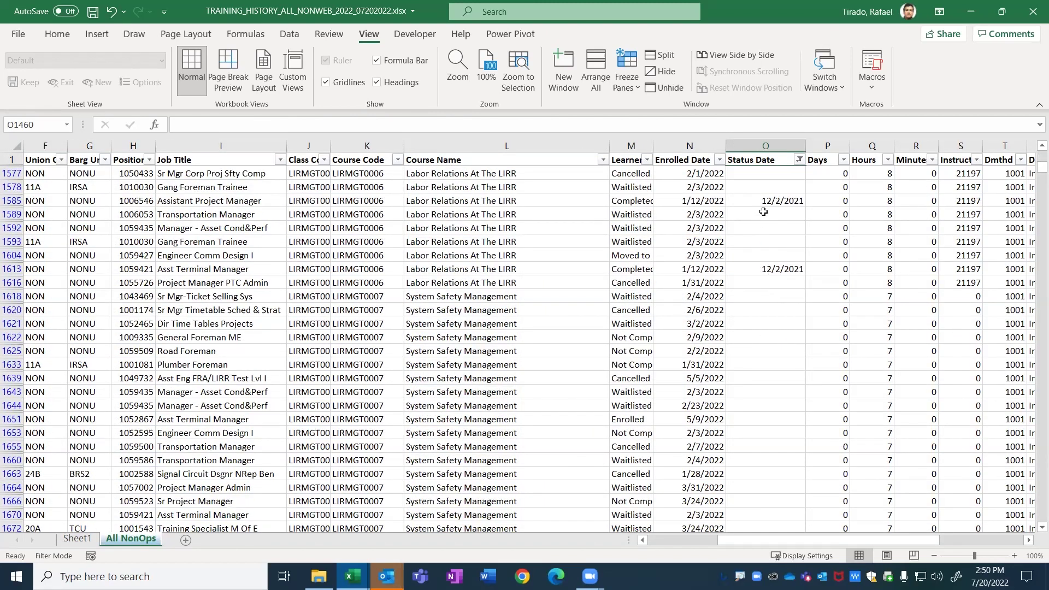
left_click(709, 201)
left_click(761, 201)
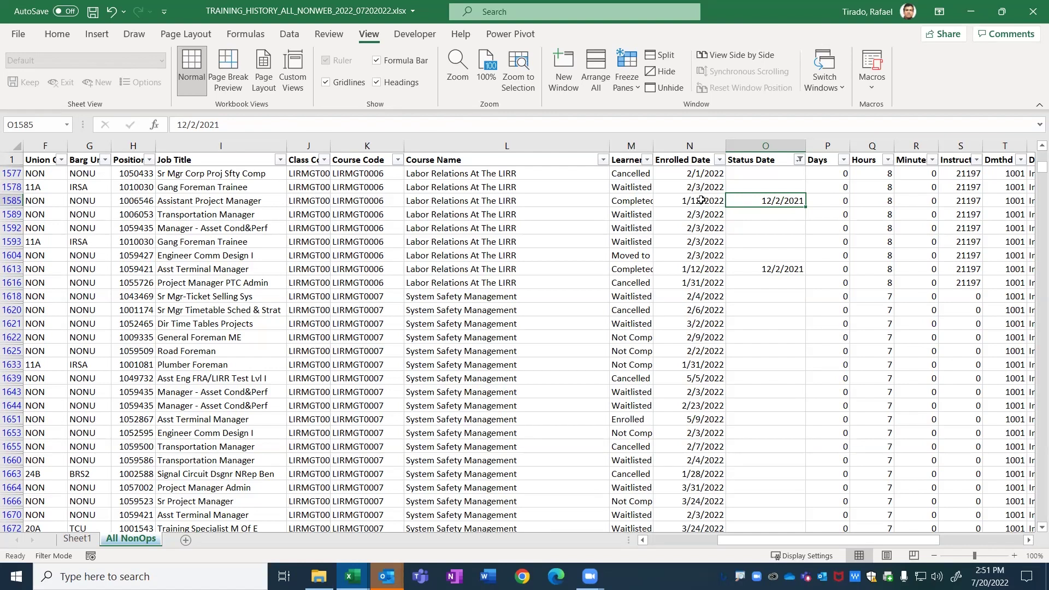
Step: Browse the system calendar back to December 2021 to check the status date against the enrollment month
left_click(990, 577)
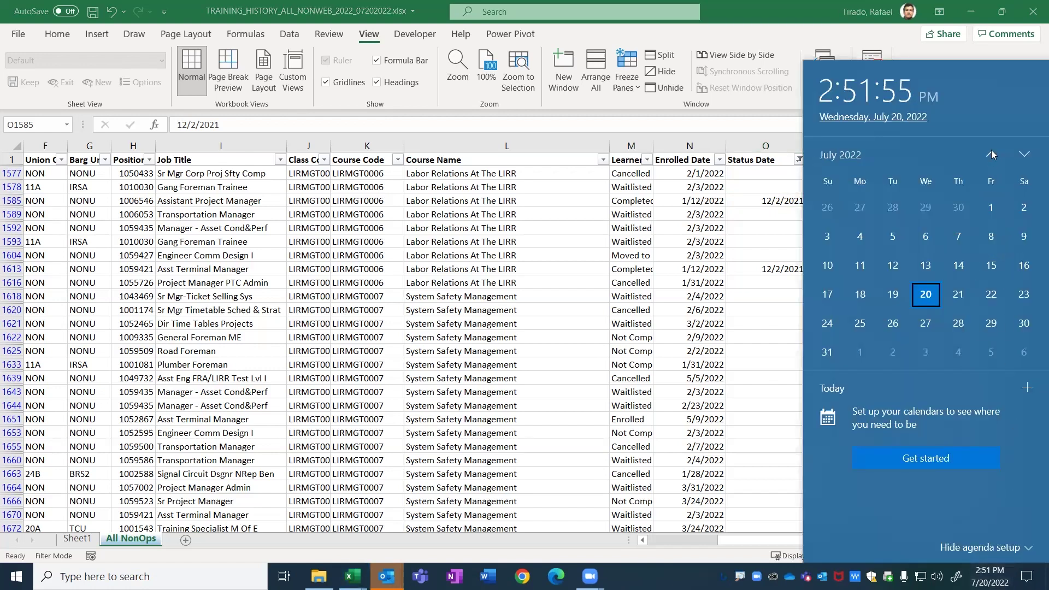
left_click(991, 153)
left_click(991, 155)
left_click(991, 154)
left_click(992, 155)
left_click(991, 155)
left_click(991, 154)
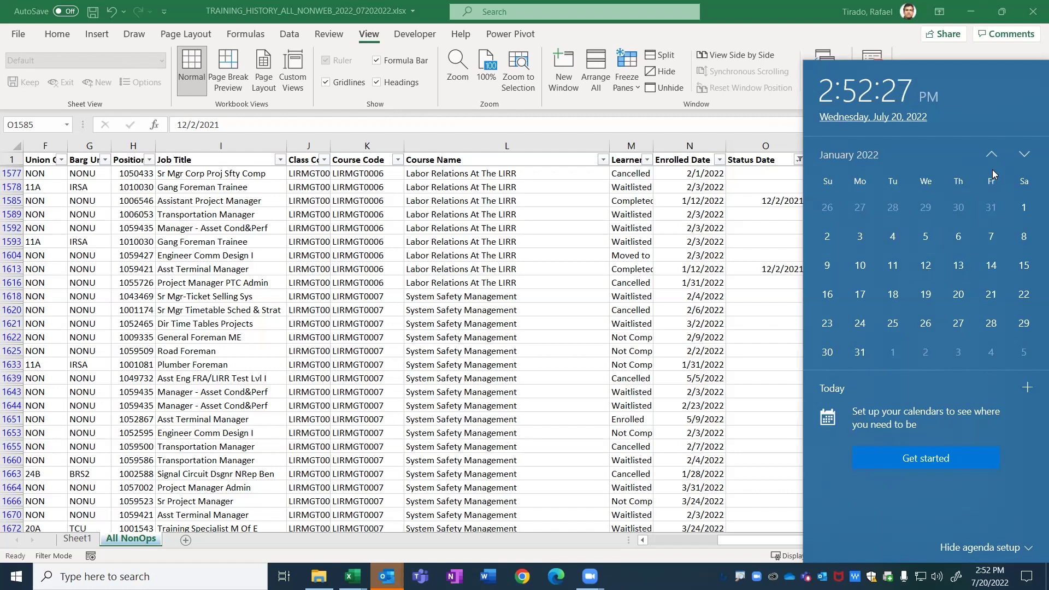
left_click(1025, 155)
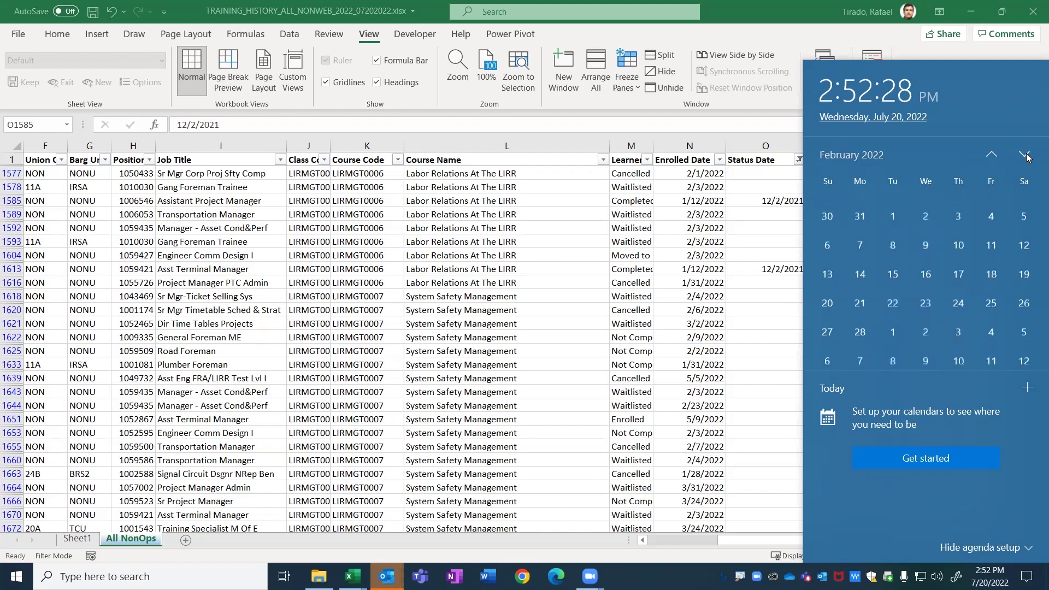
left_click(990, 156)
left_click(991, 156)
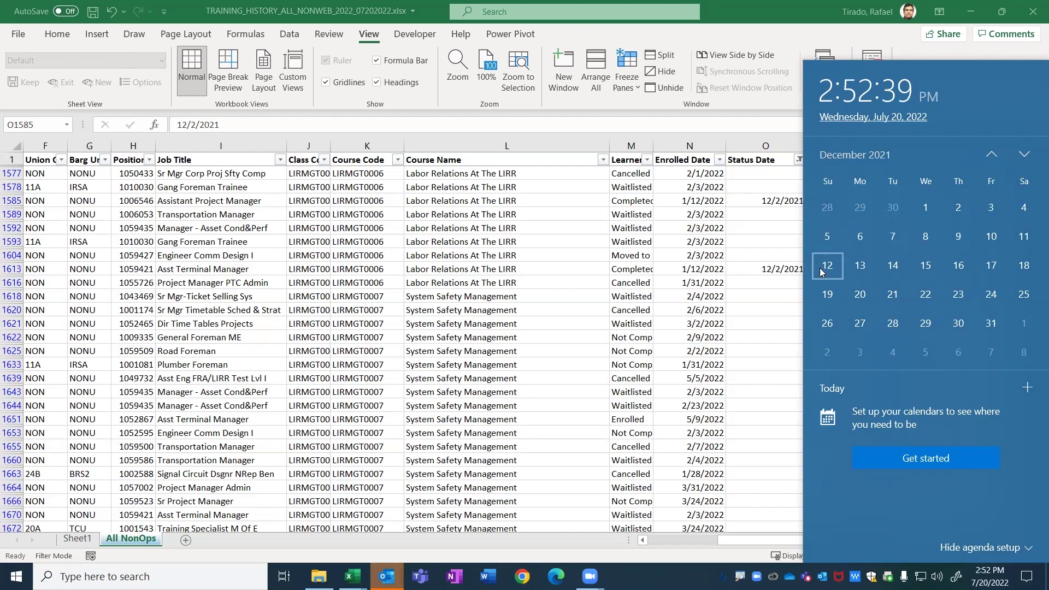
Step: Filter the Learner Status column of All NonOps to show only Completed records
left_click(635, 185)
left_click(639, 199)
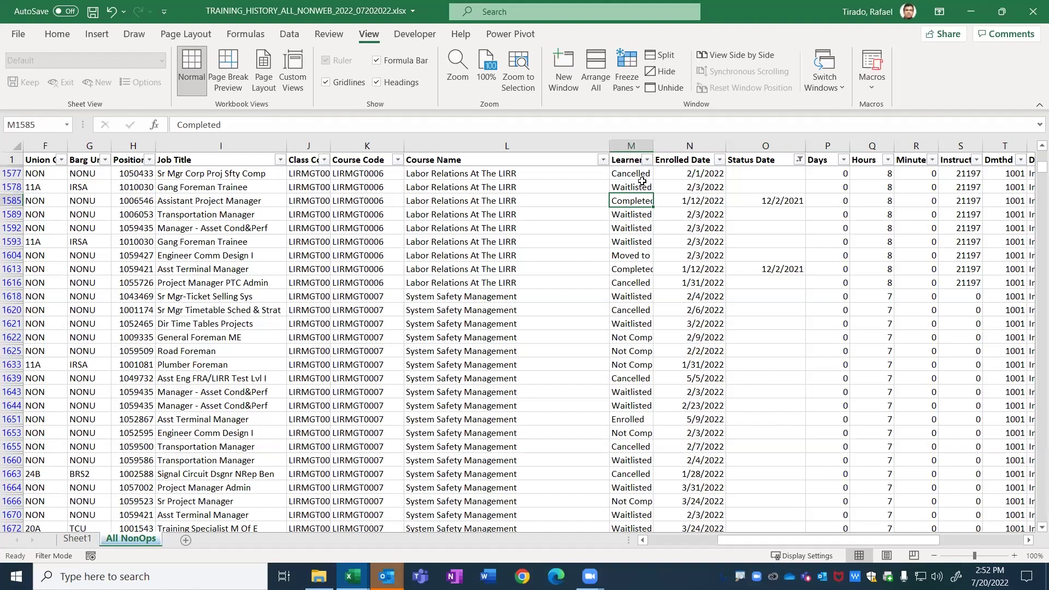
left_click(647, 160)
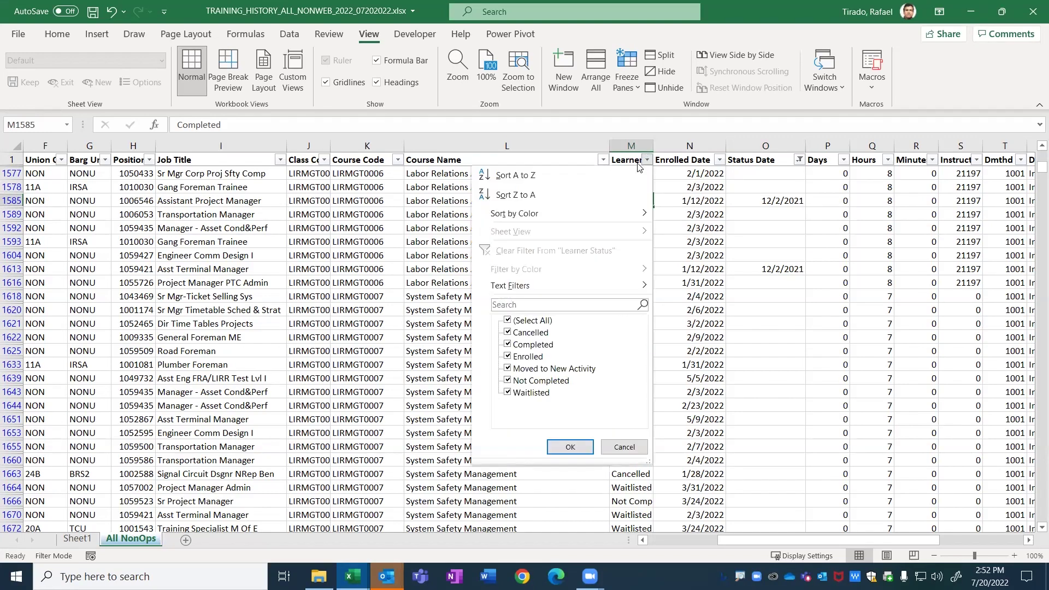
left_click(507, 321)
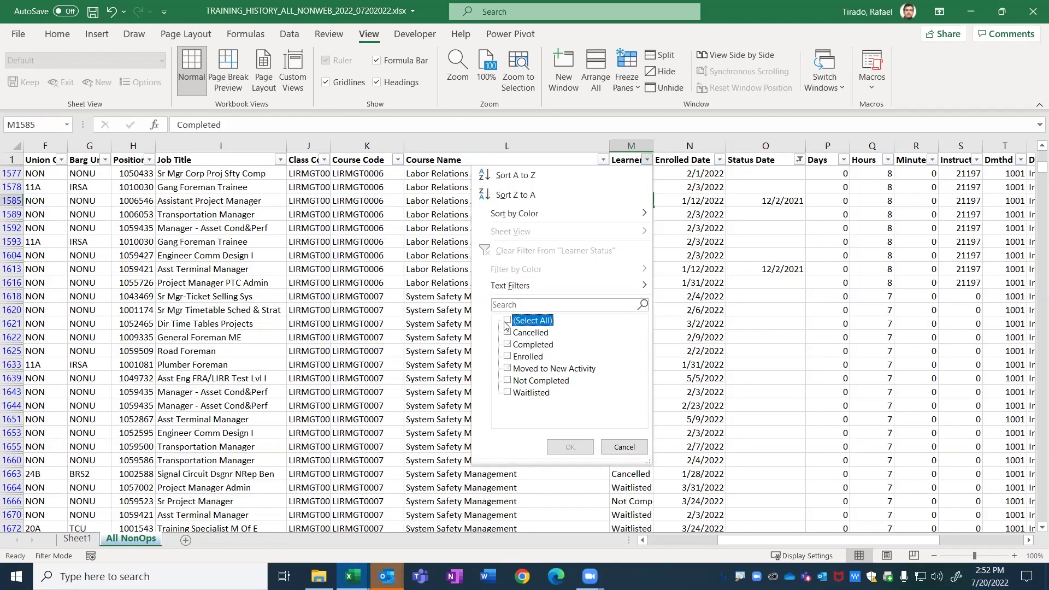
left_click(507, 345)
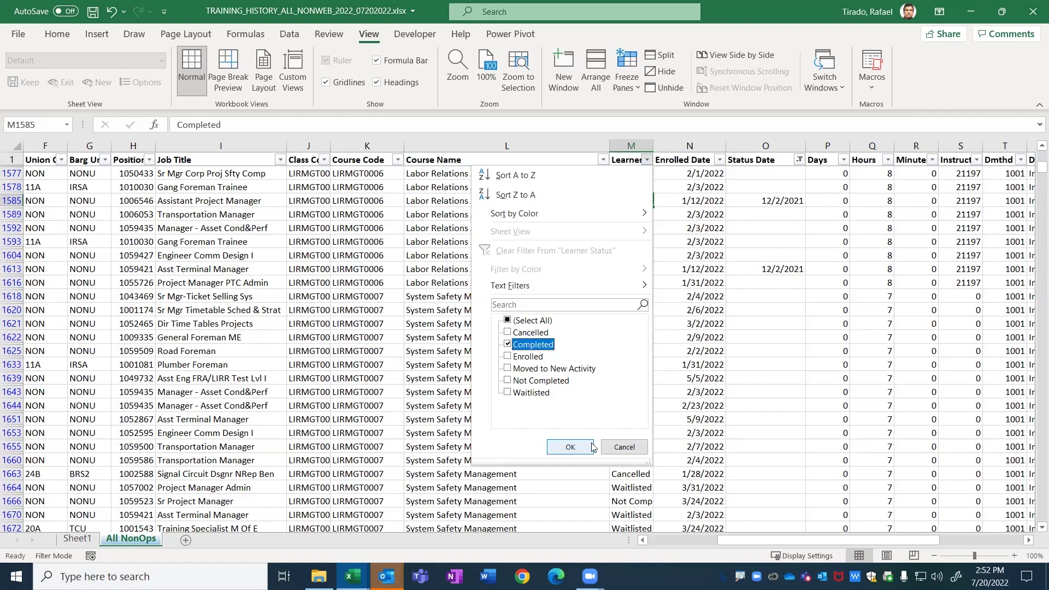
left_click(578, 447)
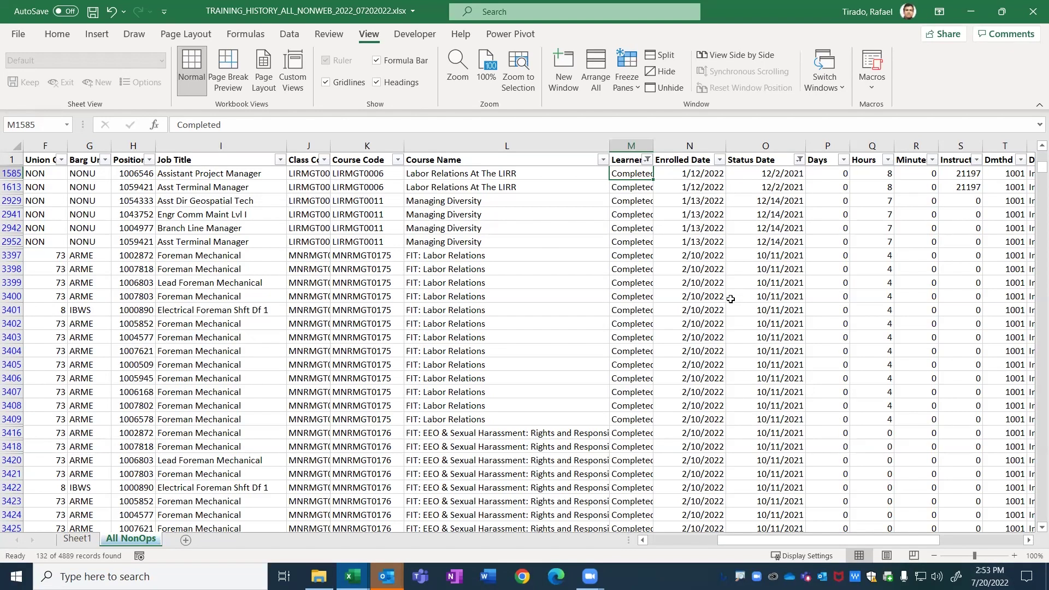
Step: Examine the status dates of the completed records down to the first Access 2016 Basic row, selecting cell O3557
scroll(729, 301, "down", 13)
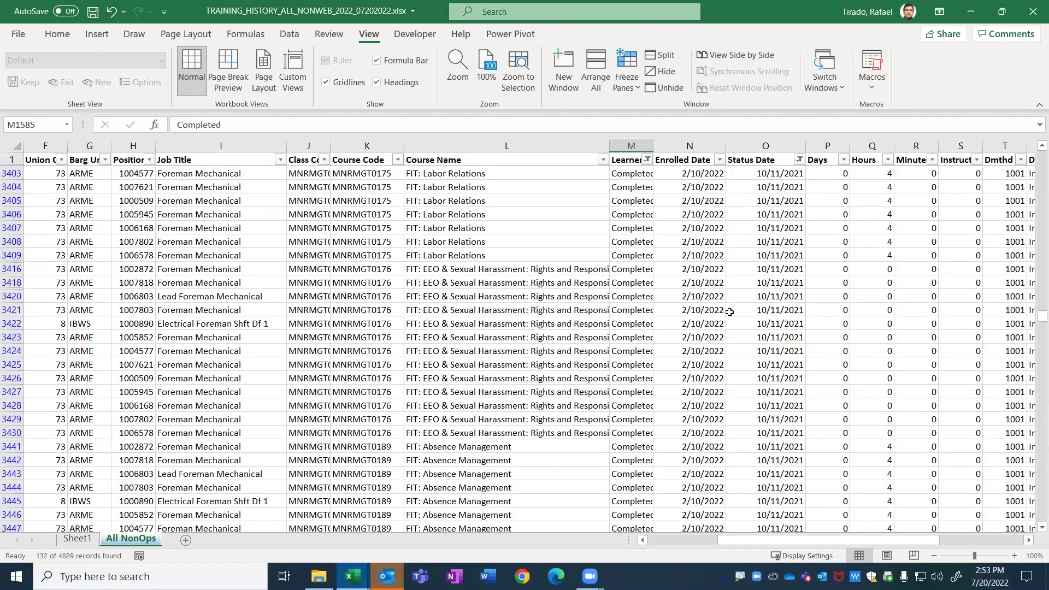
scroll(724, 326, "down", 9)
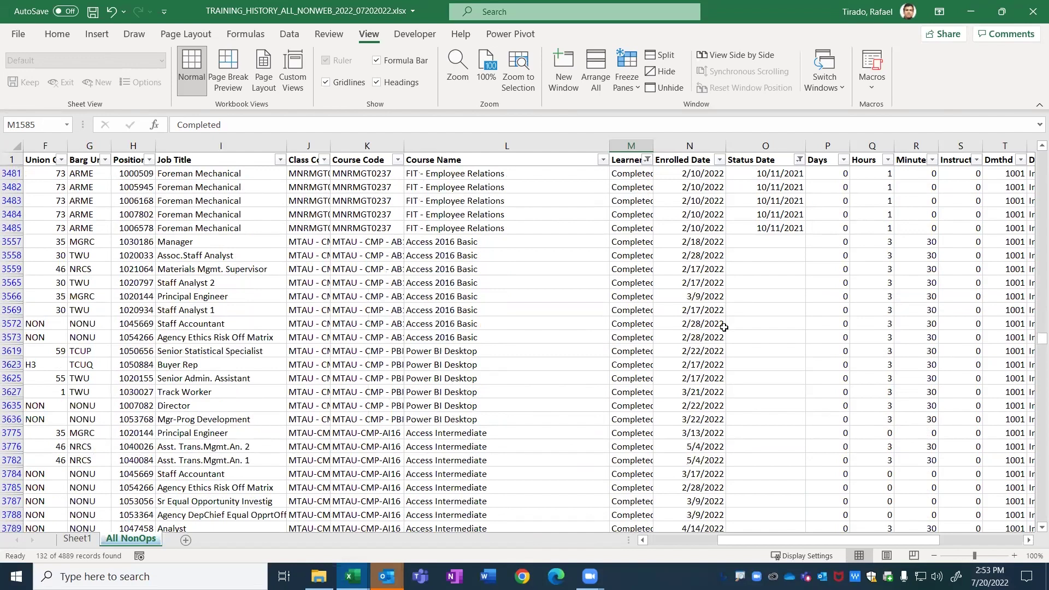
scroll(724, 327, "up", 4)
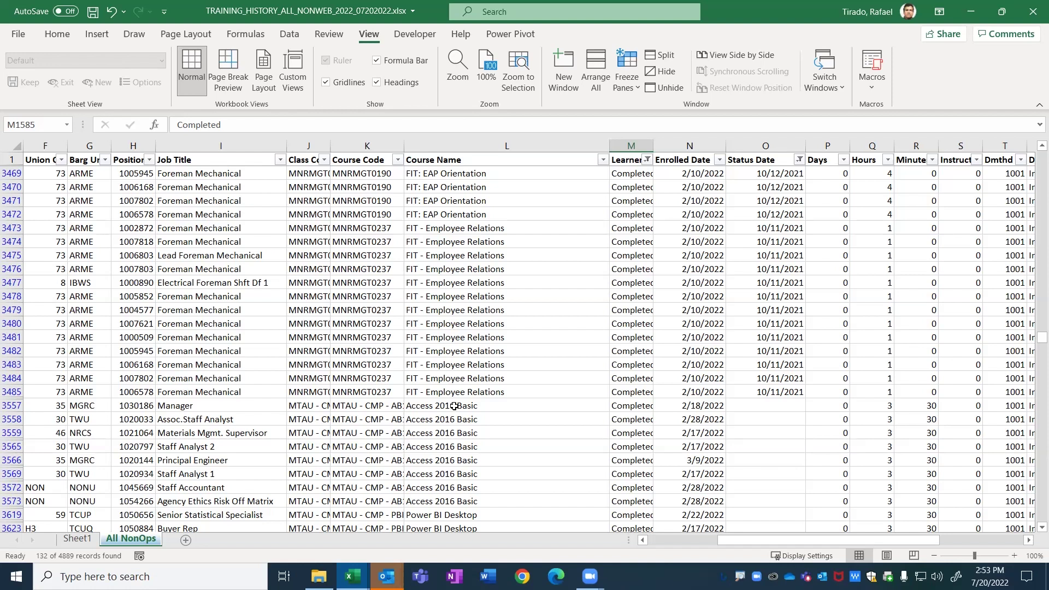
left_click(777, 409)
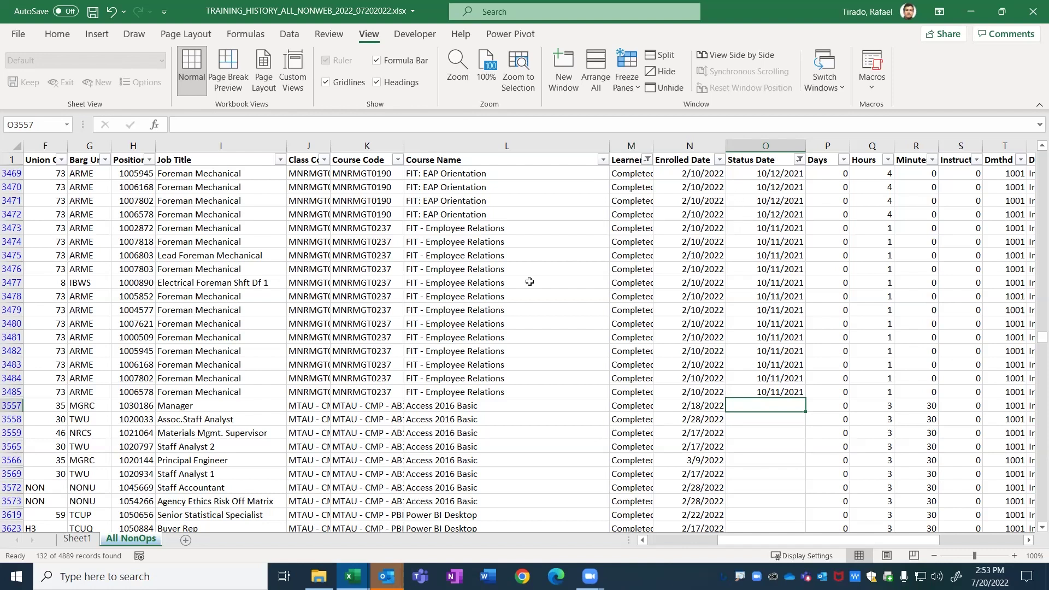
Step: Delete the Status Date timeline from the PivotTable report on Sheet1
left_click(77, 541)
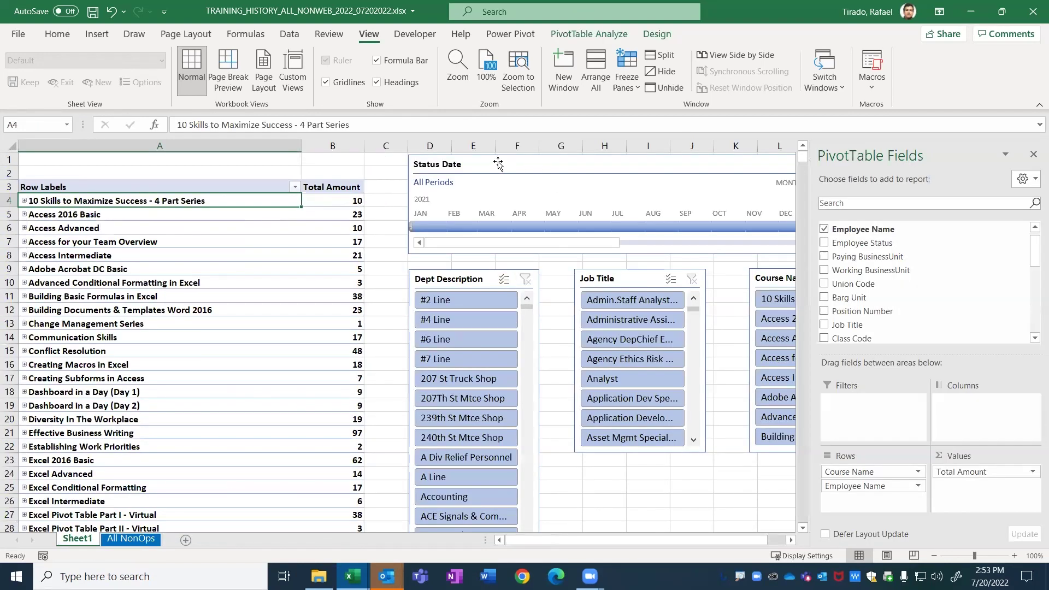
left_click(131, 542)
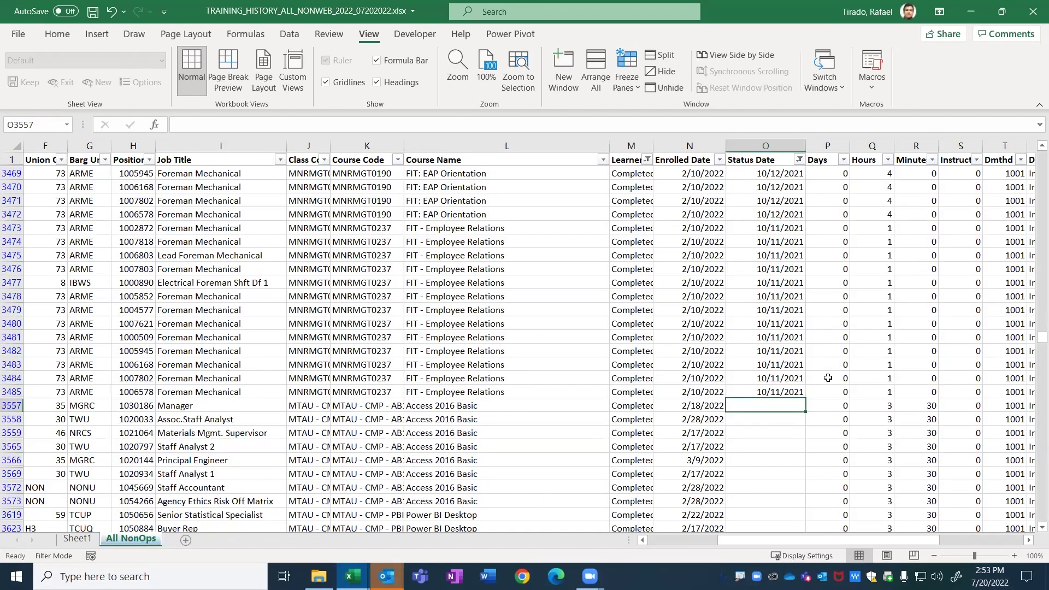
left_click(89, 540)
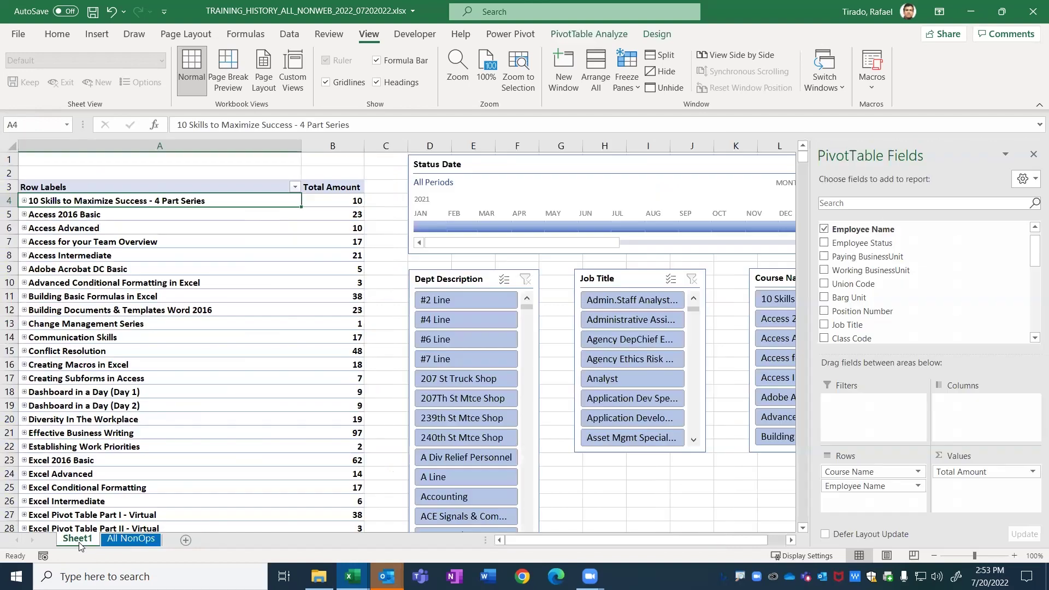
left_click(410, 174)
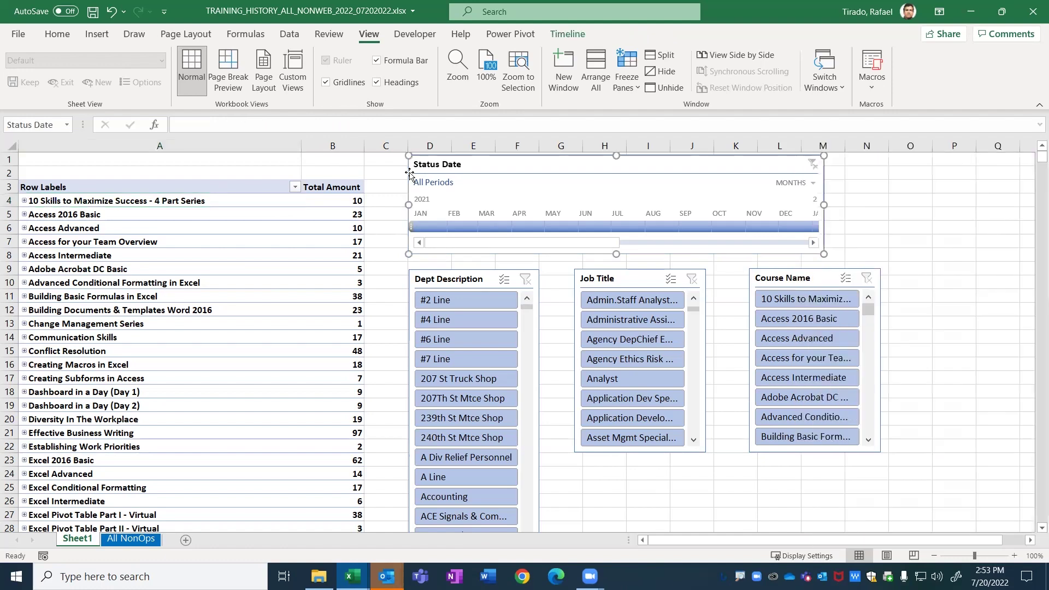
key("Delete")
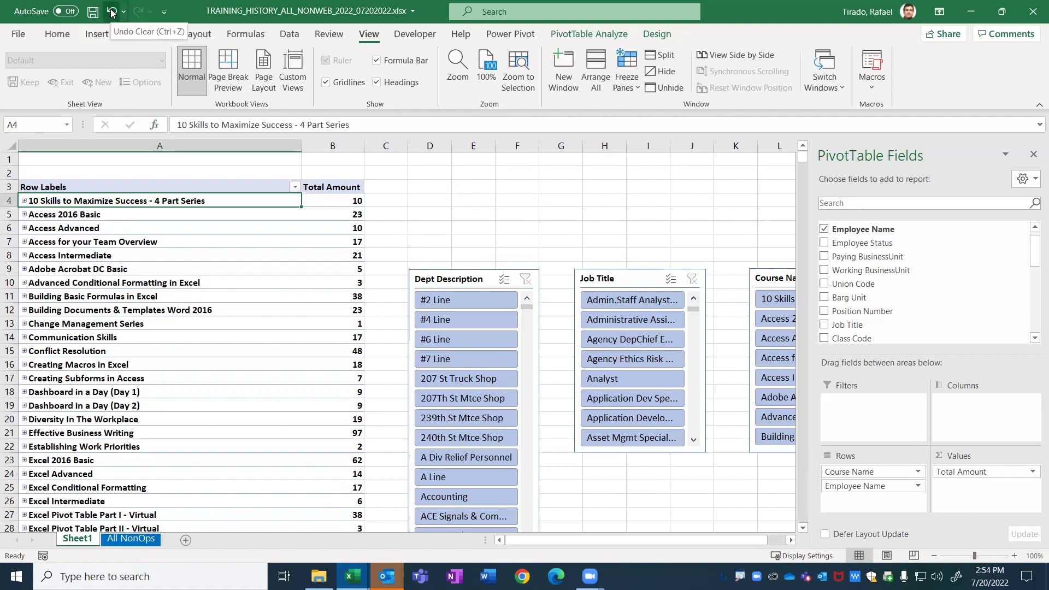
Step: Reselect all Learner Status values in the All NonOps filter, and bring the Status Date column back into view
left_click(131, 540)
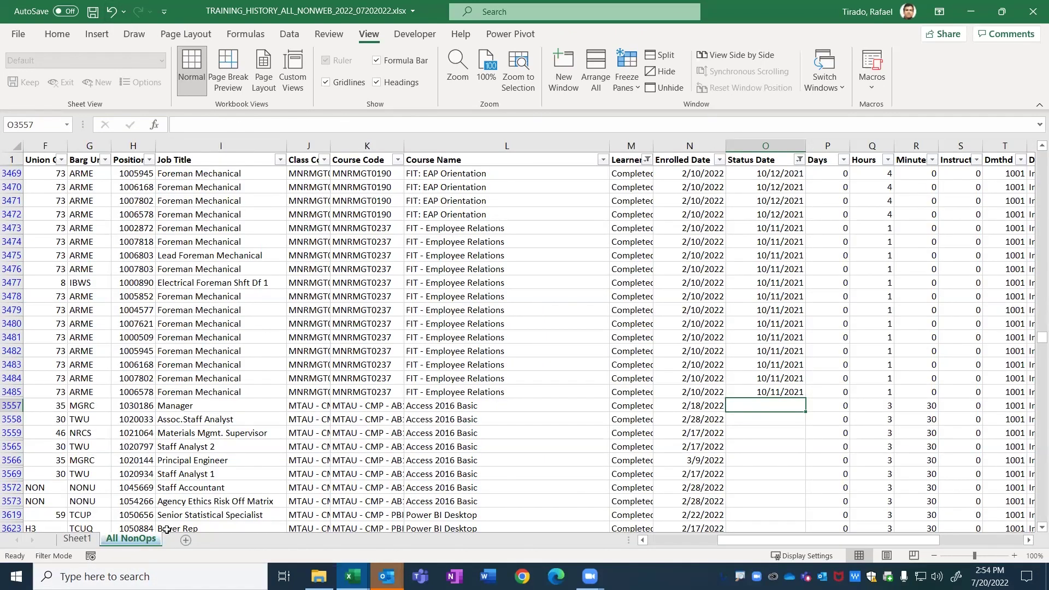
scroll(806, 404, "up", 5)
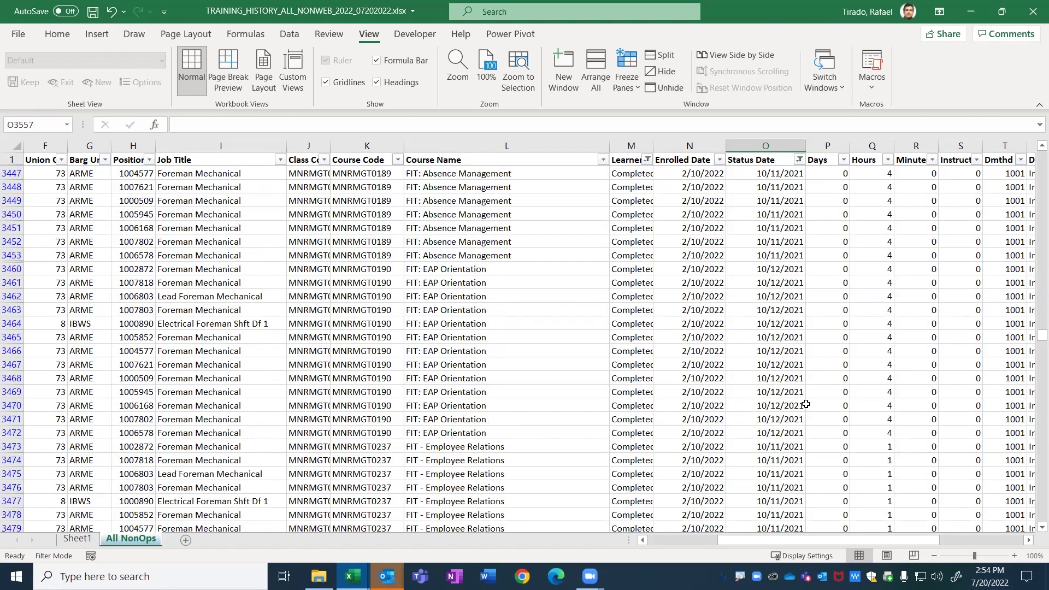
scroll(807, 405, "up", 3)
scroll(807, 404, "up", 5)
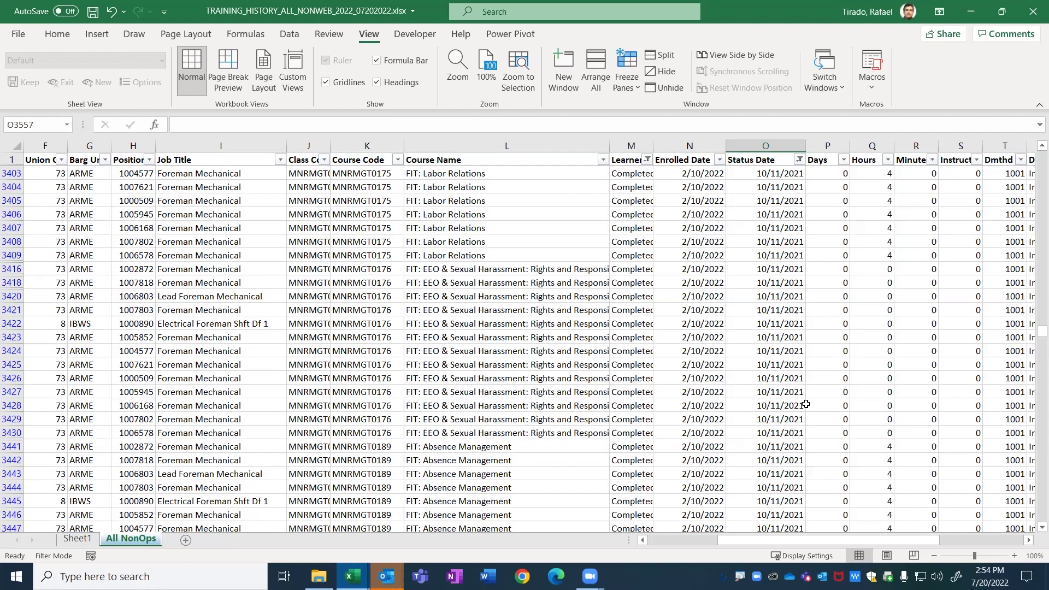
scroll(807, 404, "up", 3)
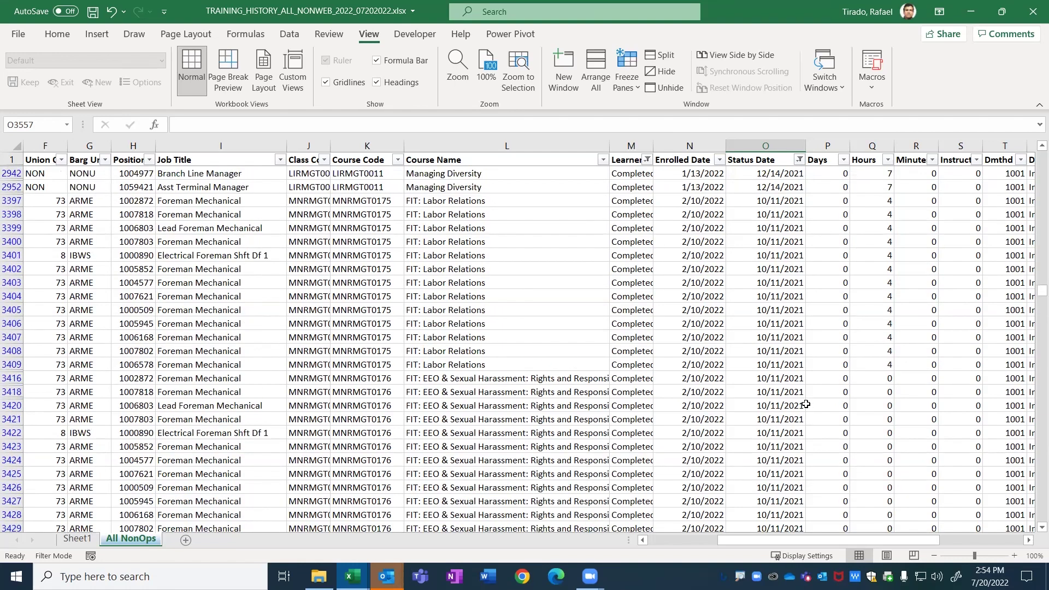
scroll(806, 404, "up", 2)
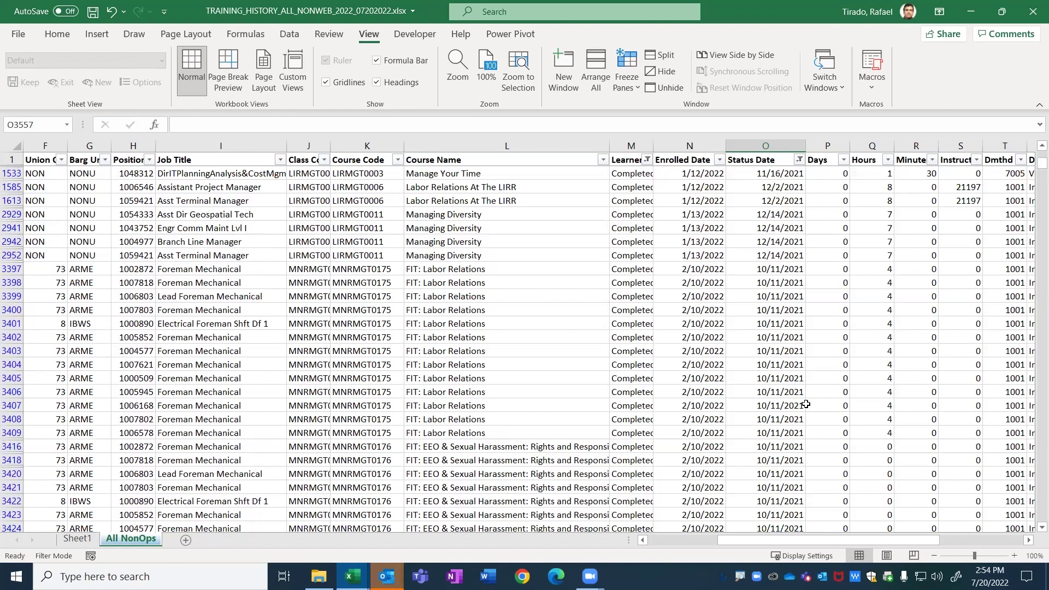
key("ctrl+Home")
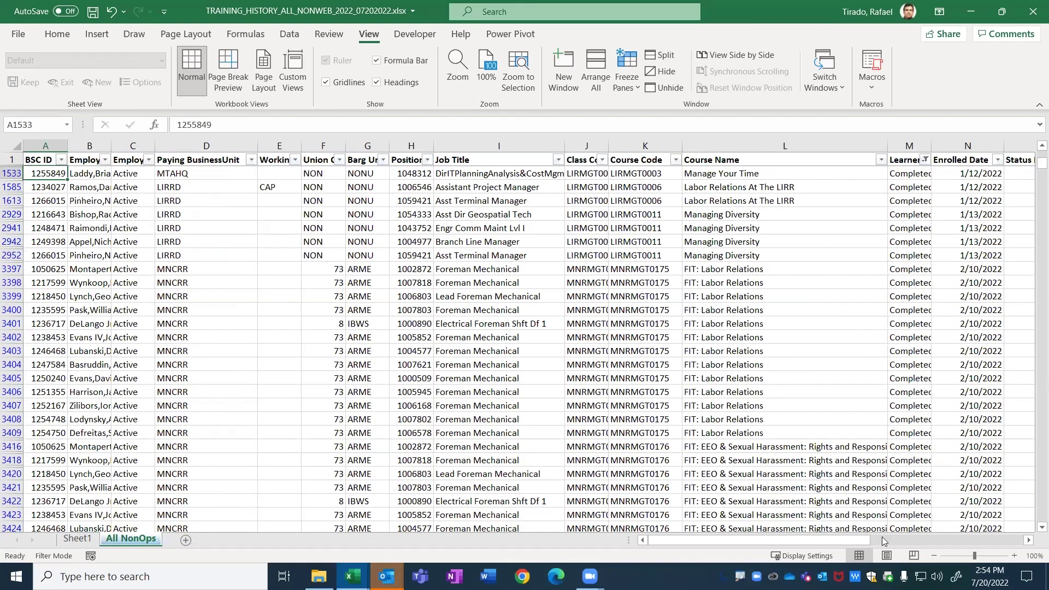
left_click(927, 162)
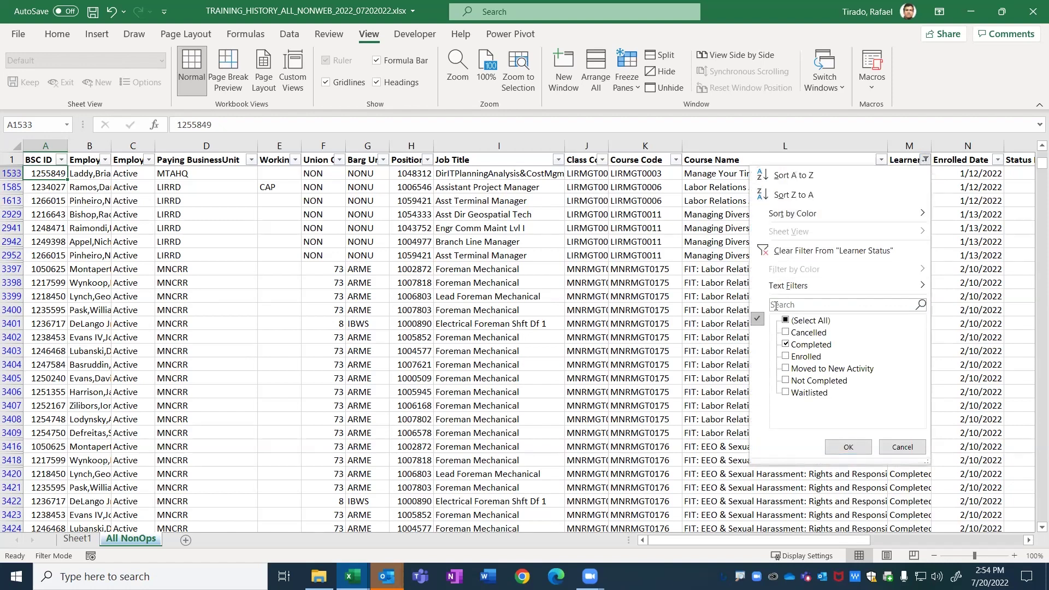
left_click(791, 323)
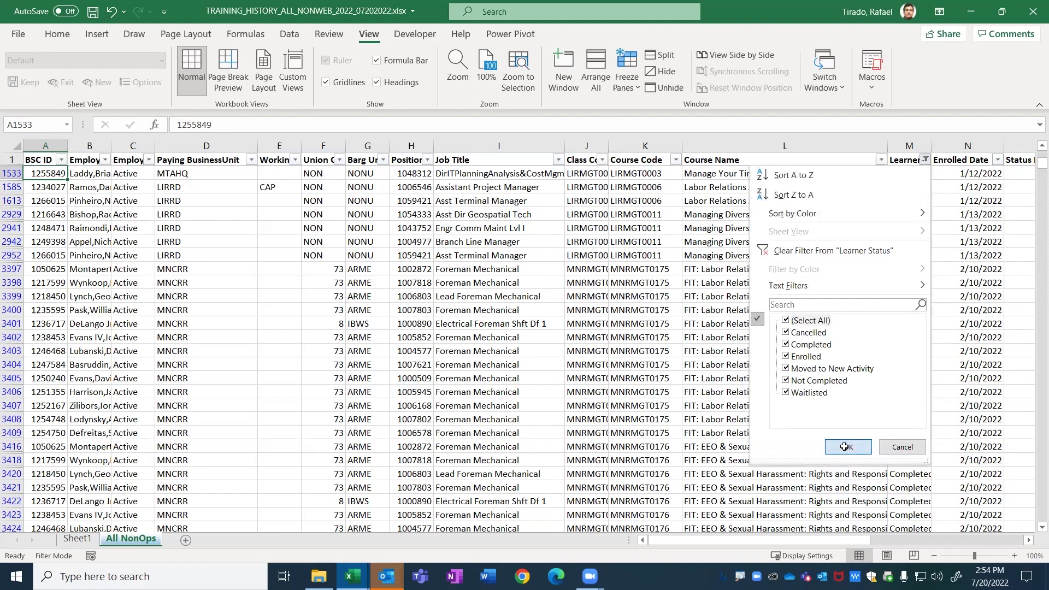
key("Return")
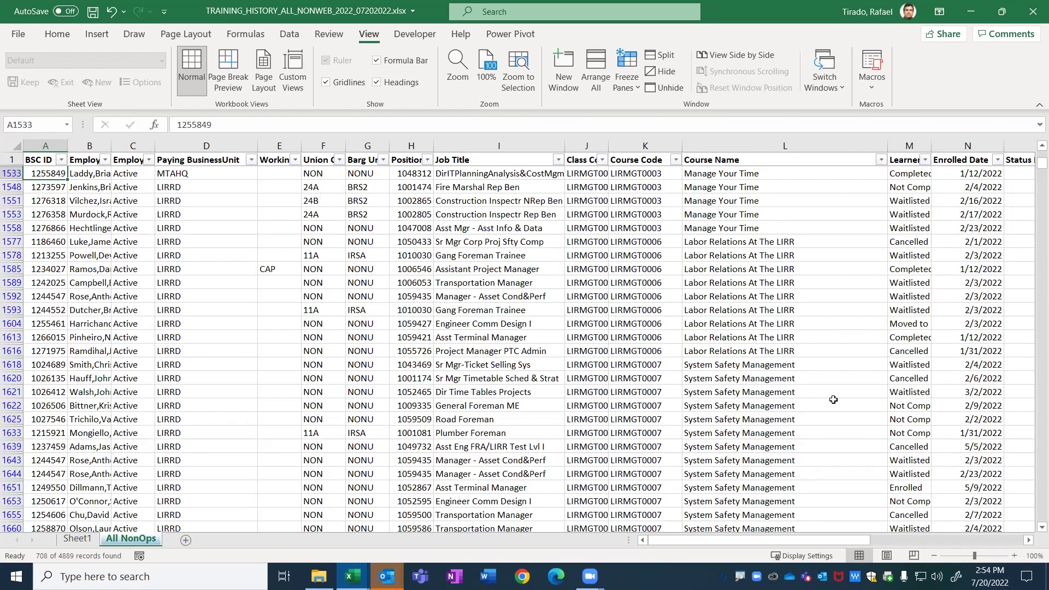
scroll(824, 384, "up", 2)
scroll(759, 397, "right", 5)
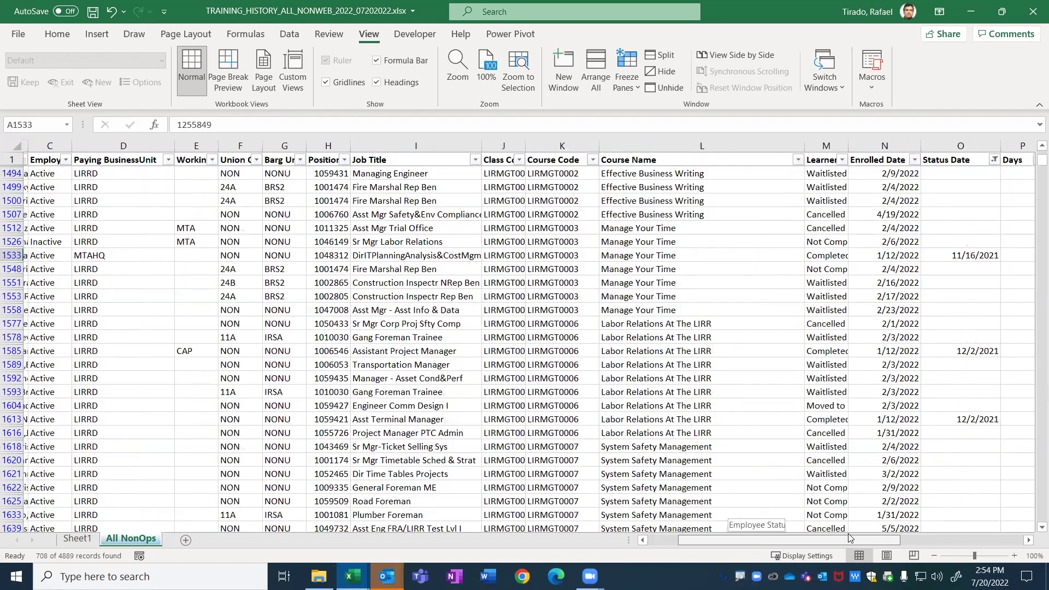
Step: Compare the enrolled and status dates of the completed record in row 1585 on All NonOps, selecting N1585:O1585 and cell O1585
scroll(682, 298, "up", 3)
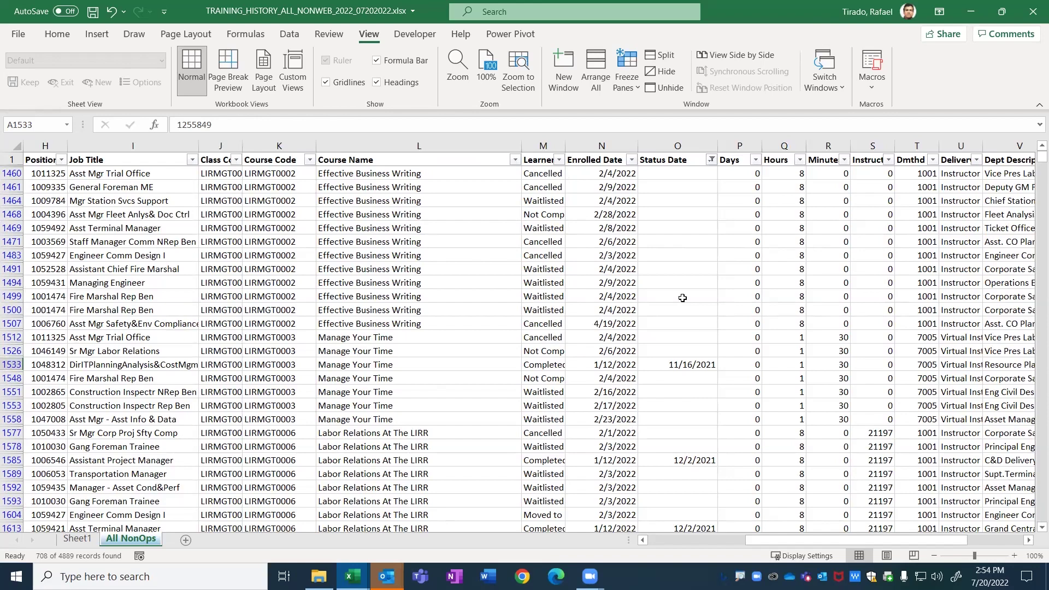
key("ctrl+Home")
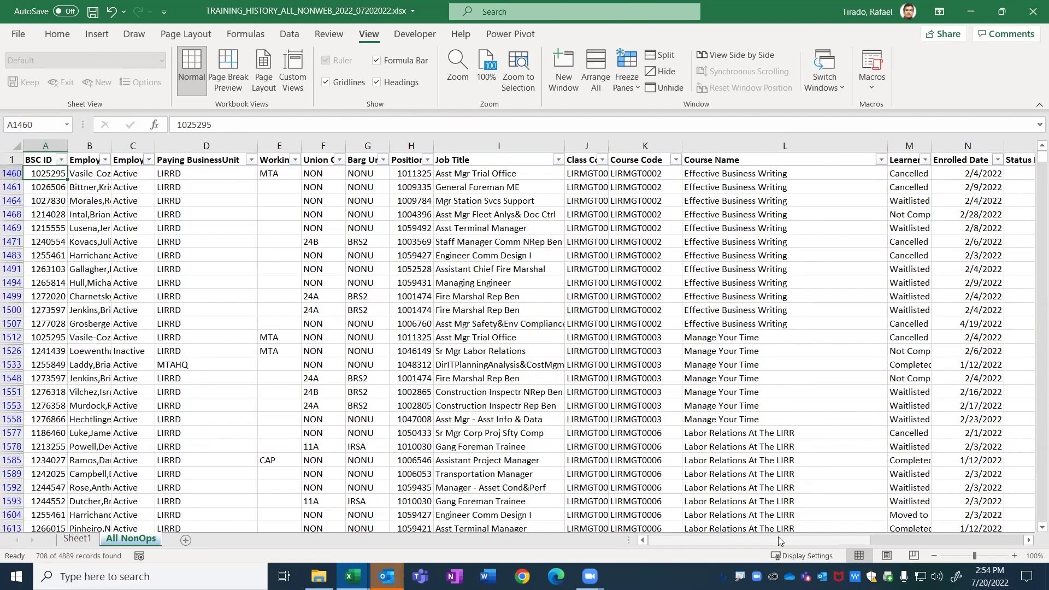
left_click_drag(783, 541, 868, 540)
left_click_drag(653, 460, 734, 460)
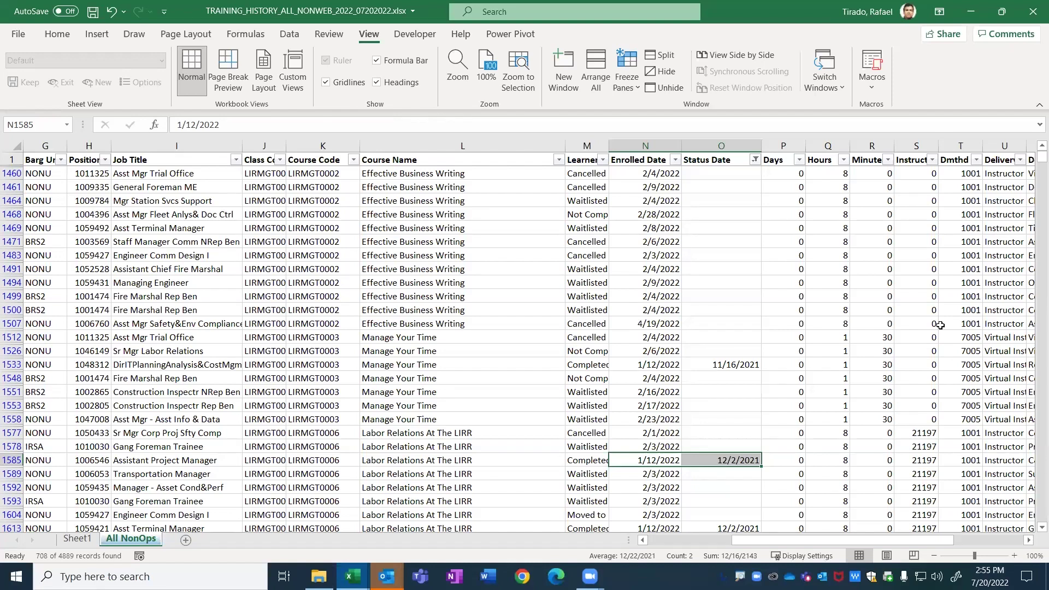
left_click(732, 460)
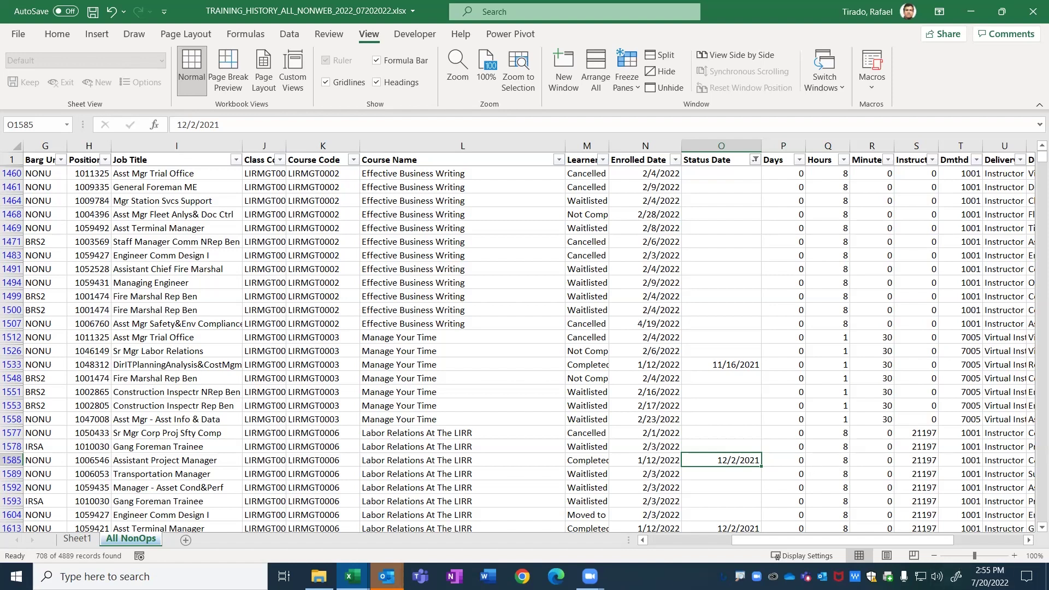
Step: Open the system calendar, go back from July 2022 to December 2021, and forward to January 2022
left_click(990, 577)
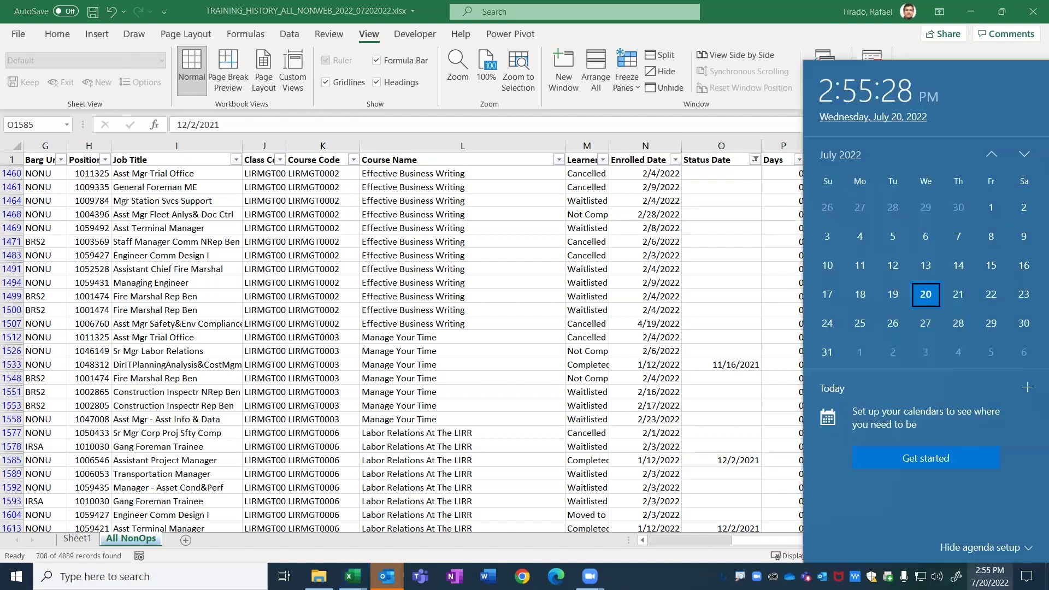
left_click(987, 153)
left_click(988, 154)
left_click(988, 154)
left_click(988, 154)
left_click(988, 154)
left_click(988, 154)
left_click(988, 155)
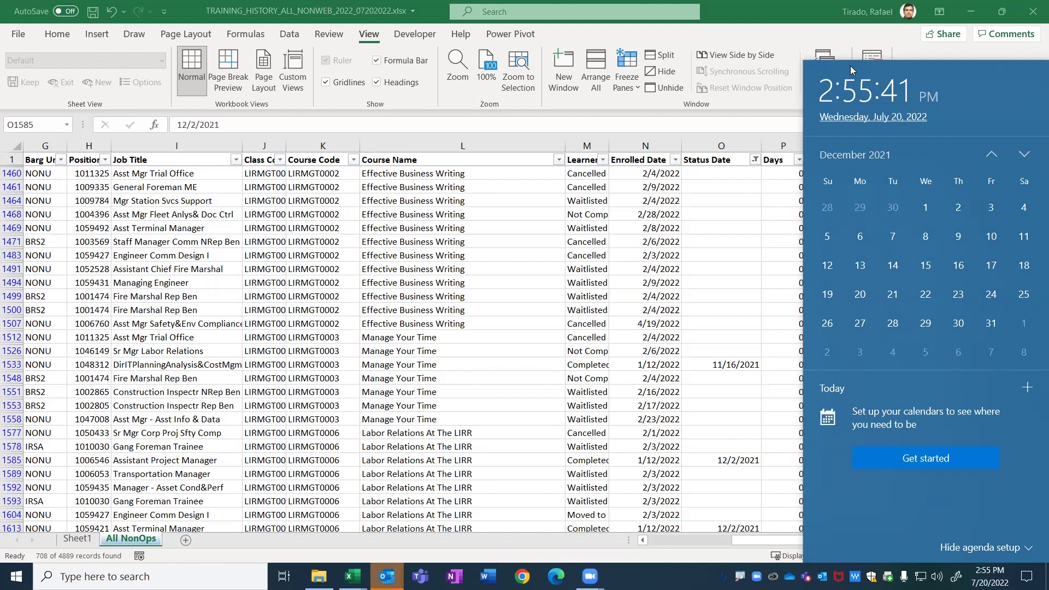
left_click(1025, 155)
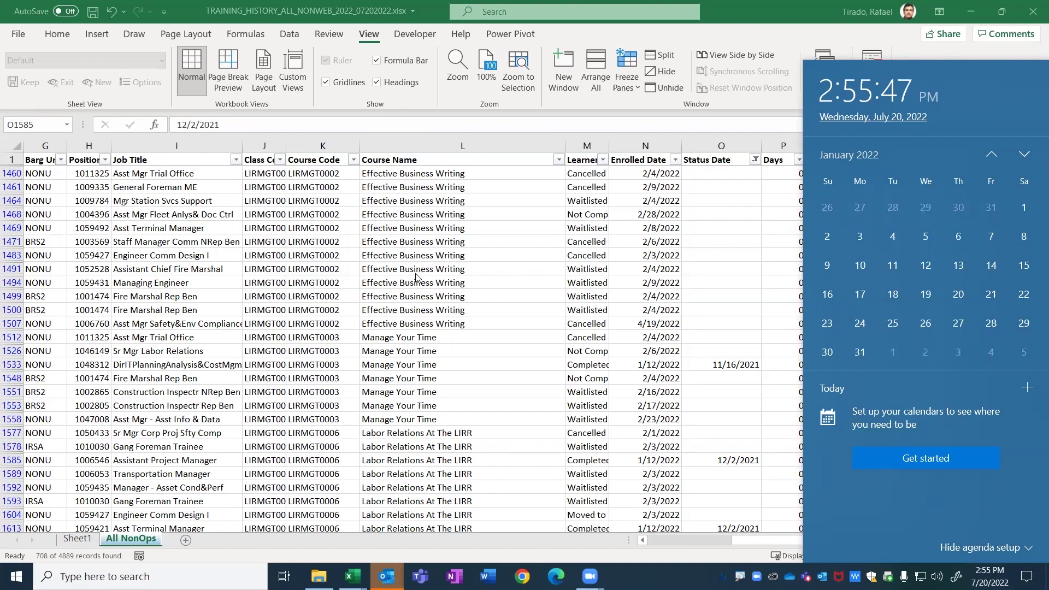
Step: On Sheet1, move the Dept Description, Job Title and Course Name slicers up to row 3, level with the PivotTable header
left_click(85, 542)
left_click(85, 542)
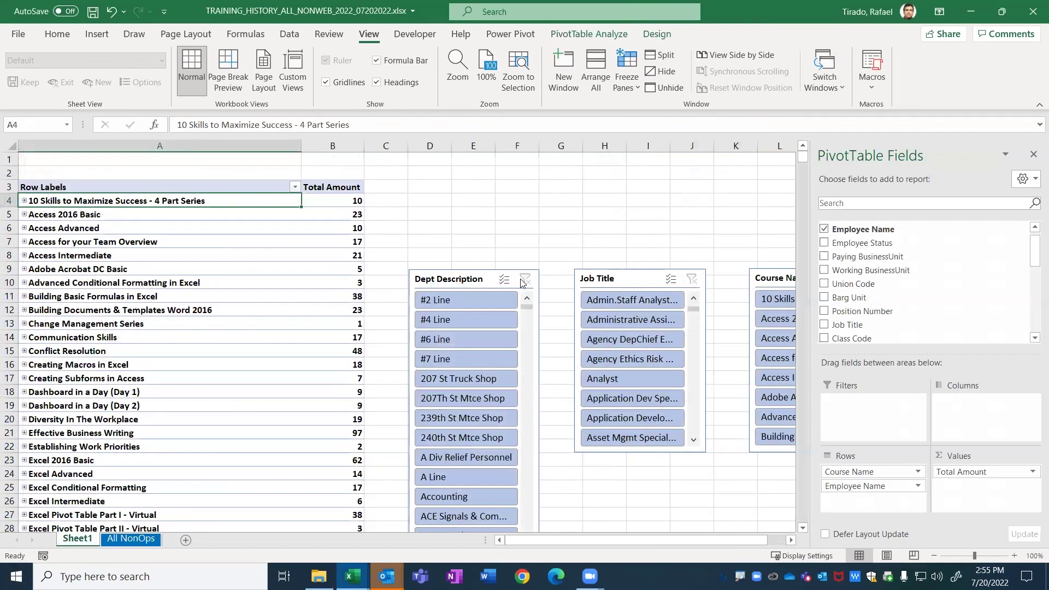
left_click_drag(483, 277, 483, 187)
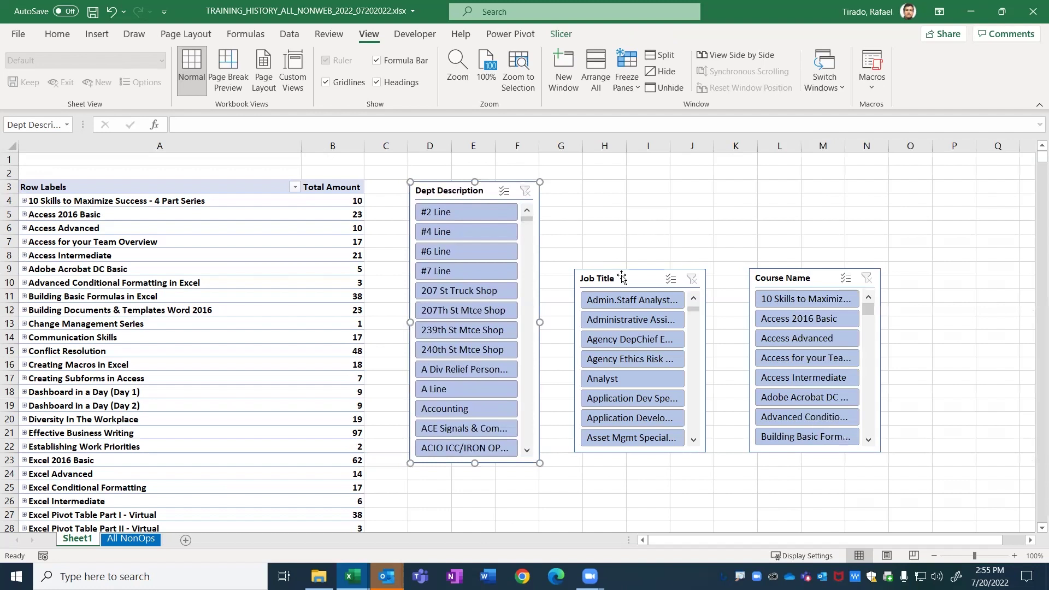
left_click_drag(625, 275, 634, 190)
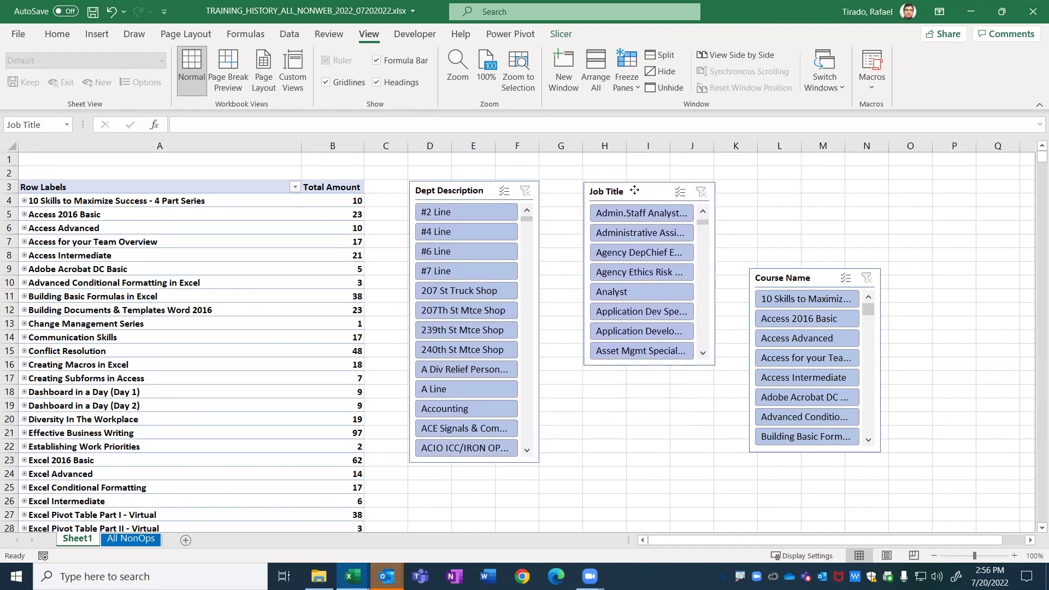
left_click_drag(795, 277, 806, 184)
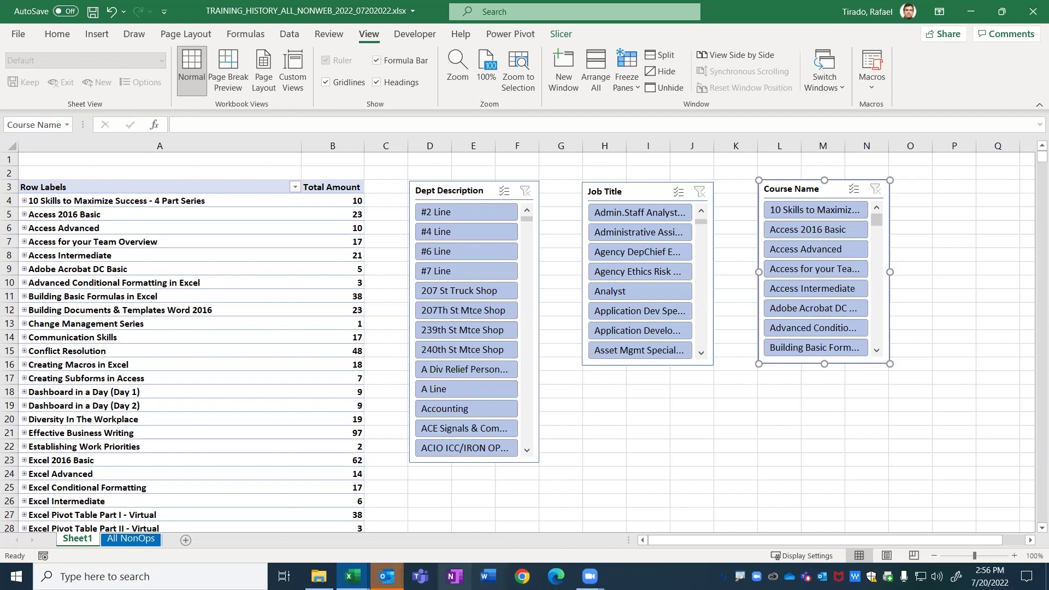
Step: In the Copy of Training Participant Status Report workbook, filter the CompletionDt timeline month by month from January to June 2017
mouse_move(325, 574)
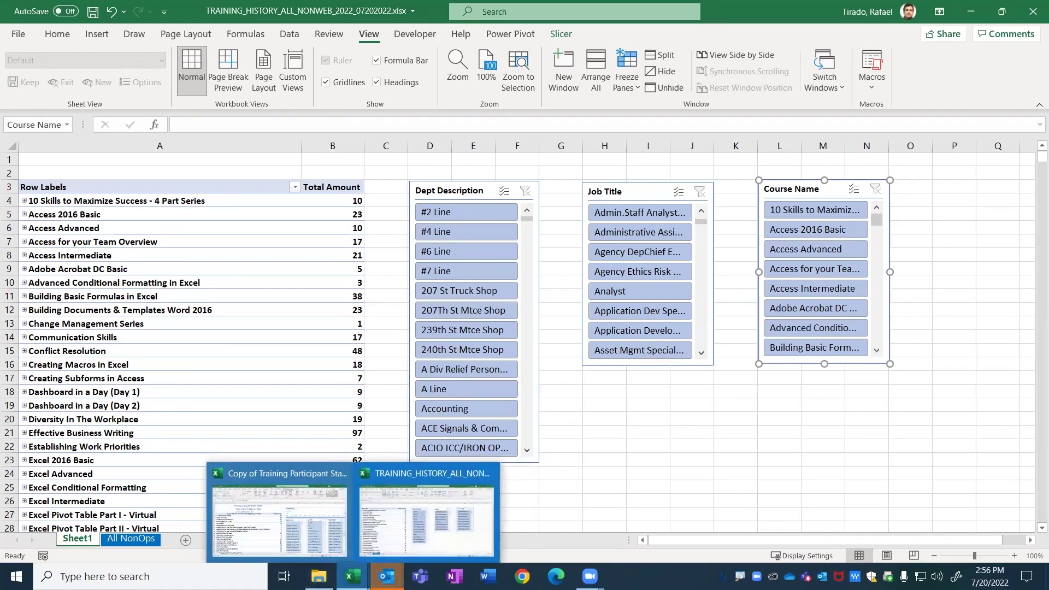
left_click(295, 520)
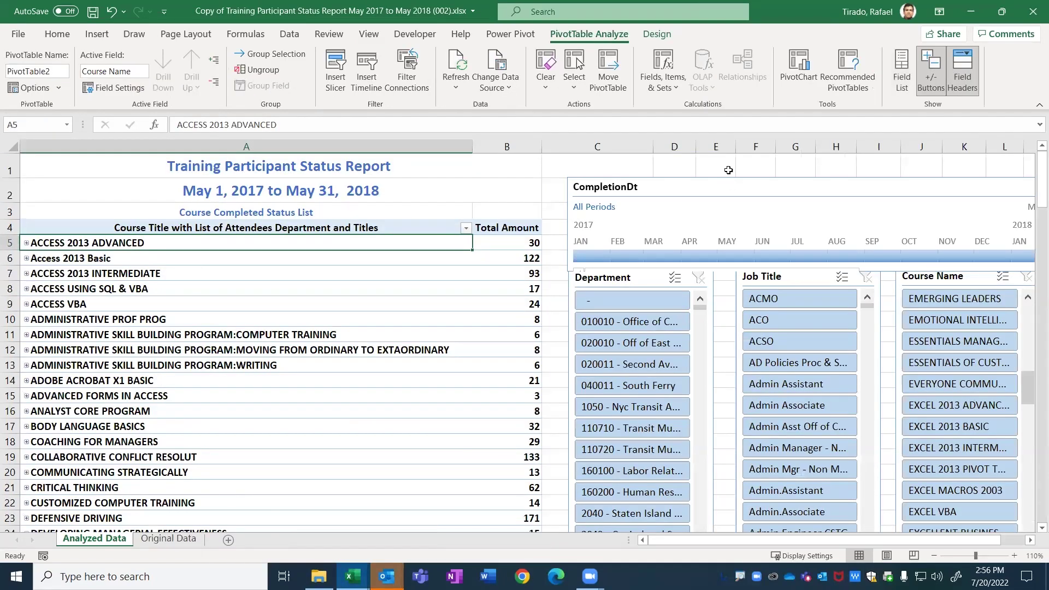
left_click(587, 254)
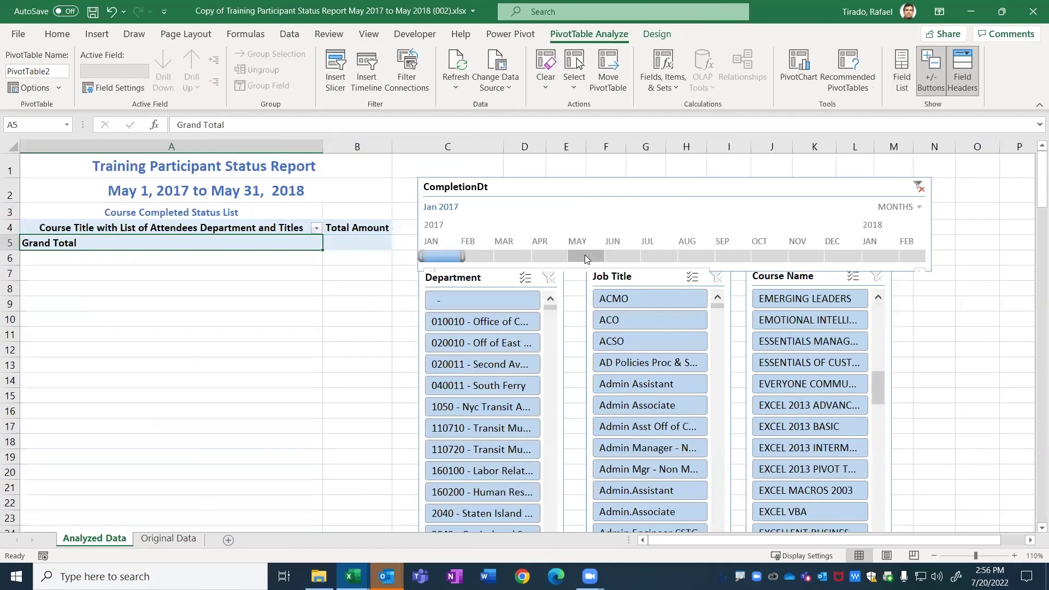
left_click(472, 255)
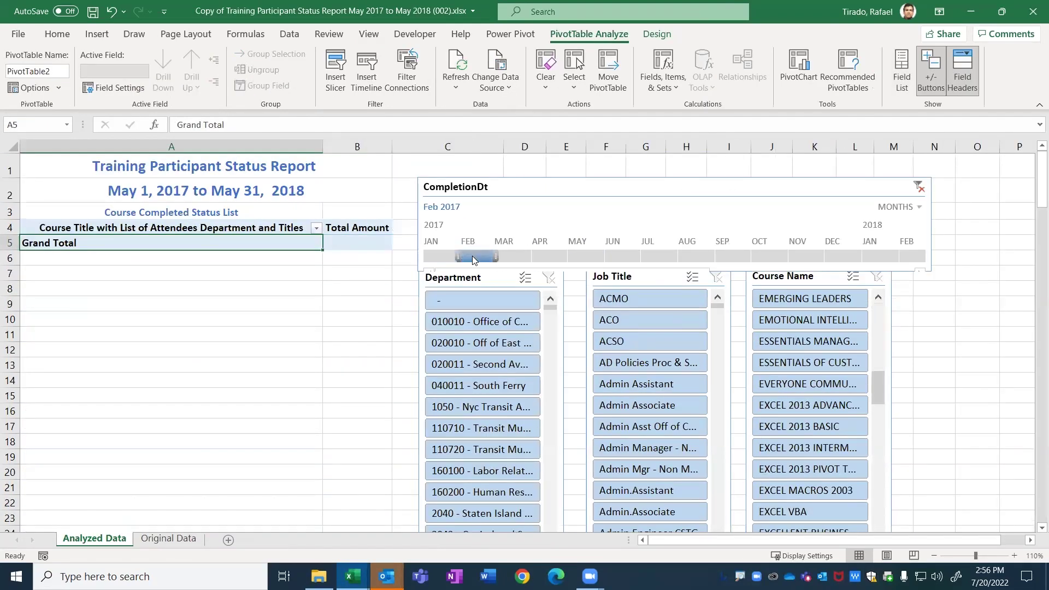
left_click(513, 256)
left_click(555, 256)
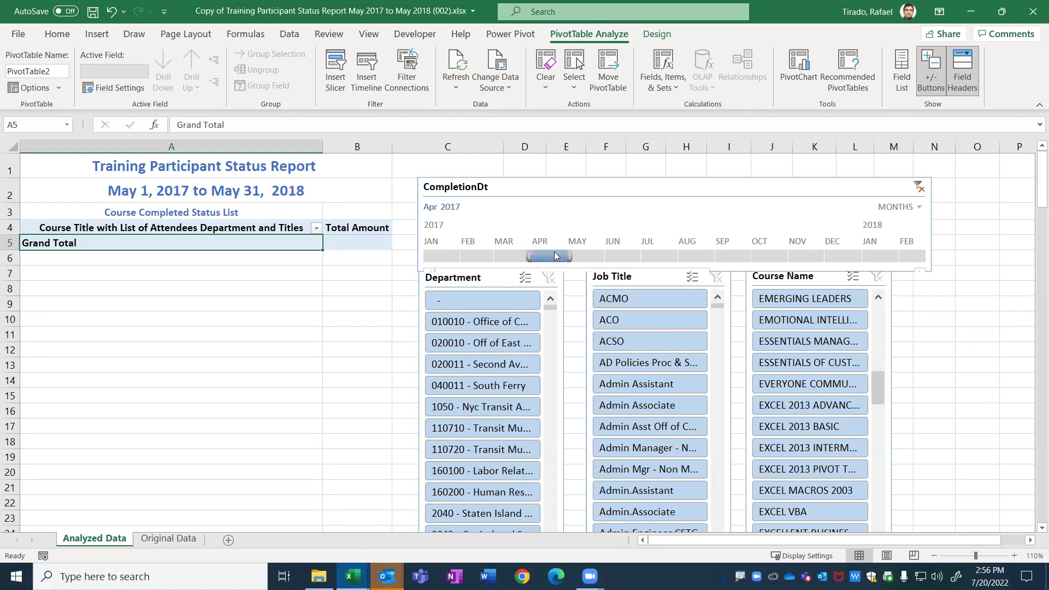
left_click(590, 256)
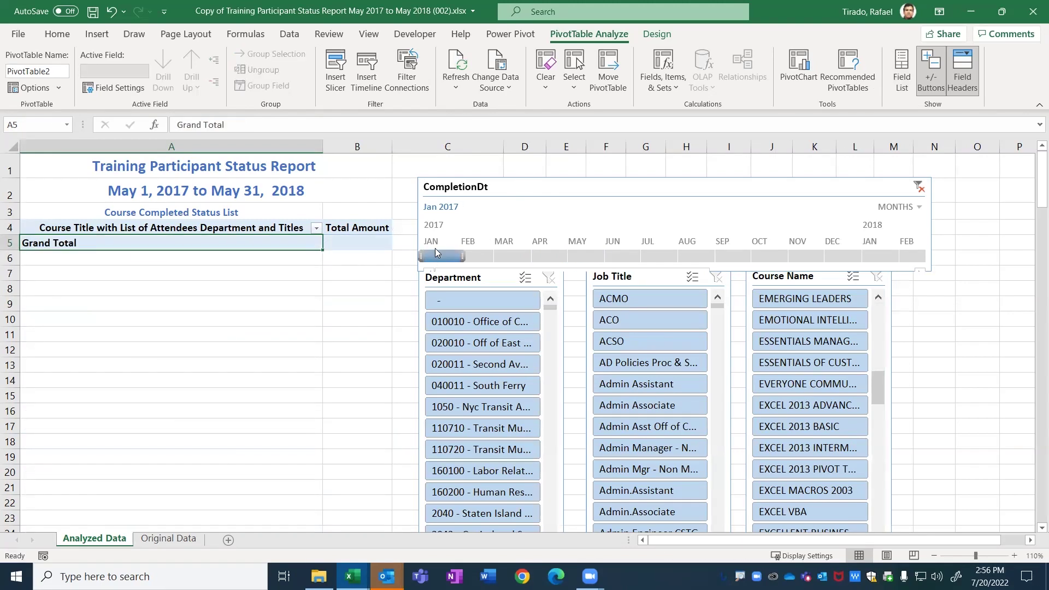
left_click(478, 251)
left_click(513, 253)
left_click(553, 251)
left_click(584, 253)
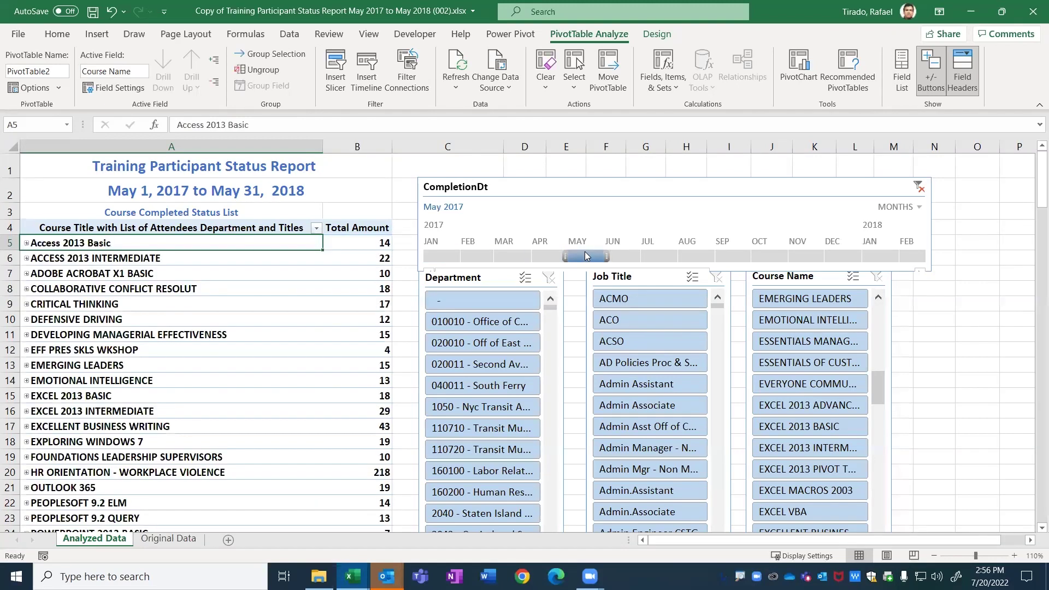
left_click(624, 257)
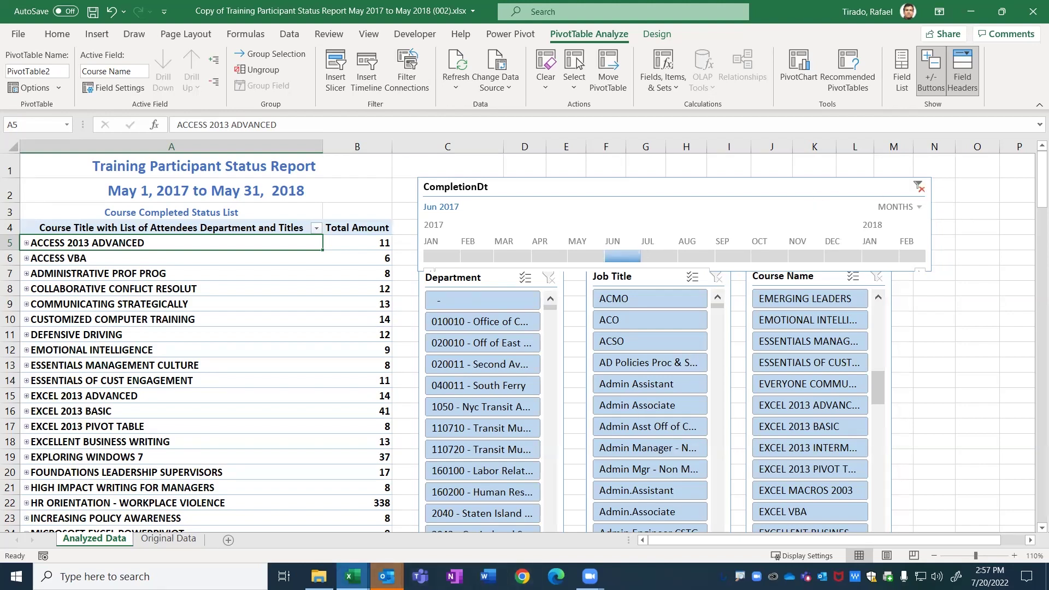
Step: Return to the TRAINING_HISTORY workbook and move the three slicers on Sheet1 down to about row 10, leaving room above them
mouse_move(353, 576)
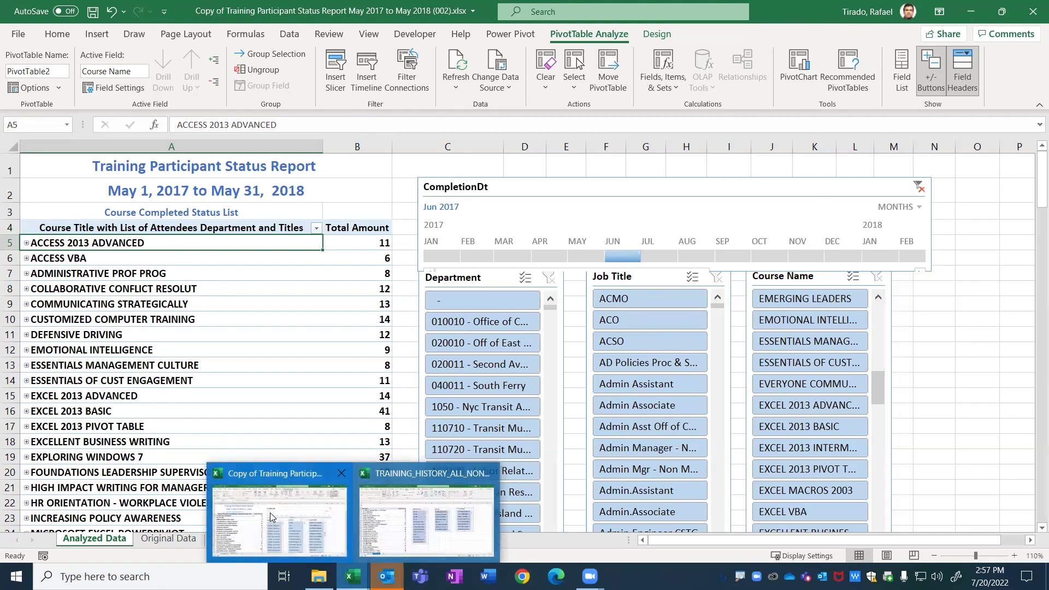
left_click(410, 502)
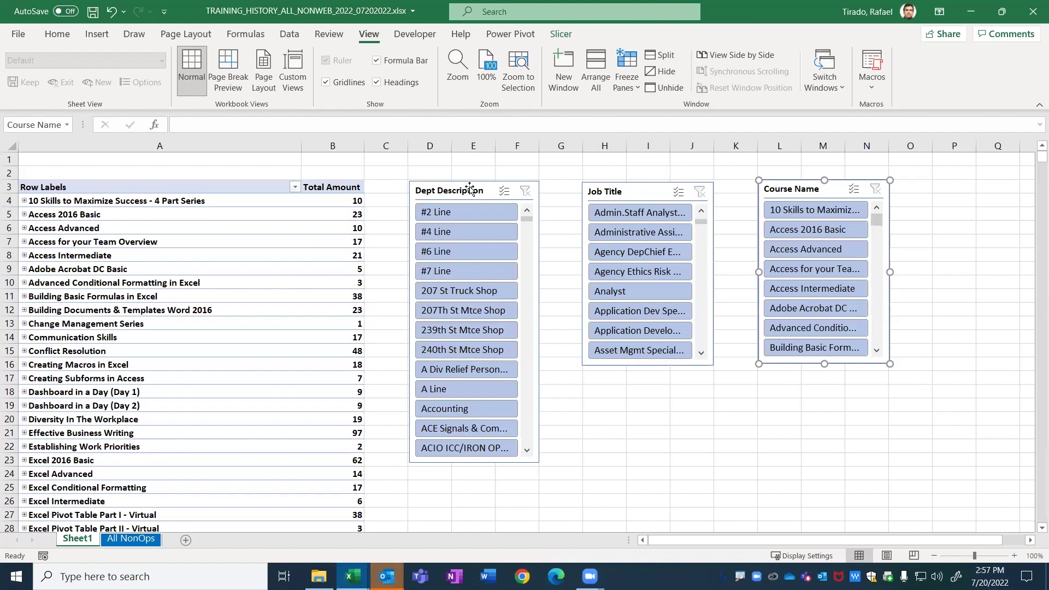
left_click_drag(470, 189, 471, 283)
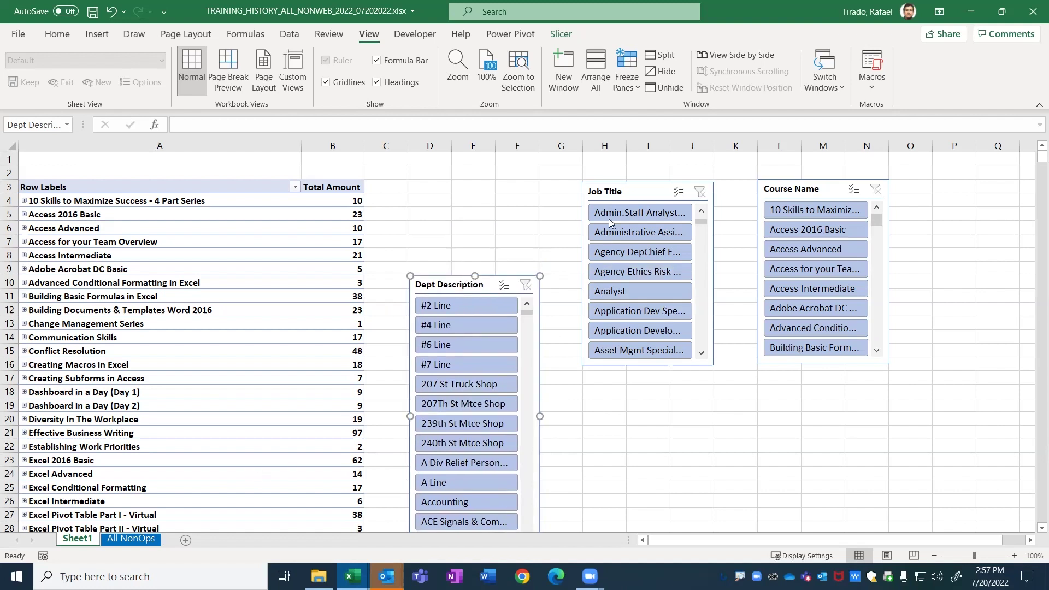
left_click(621, 188)
left_click_drag(621, 188, 622, 282)
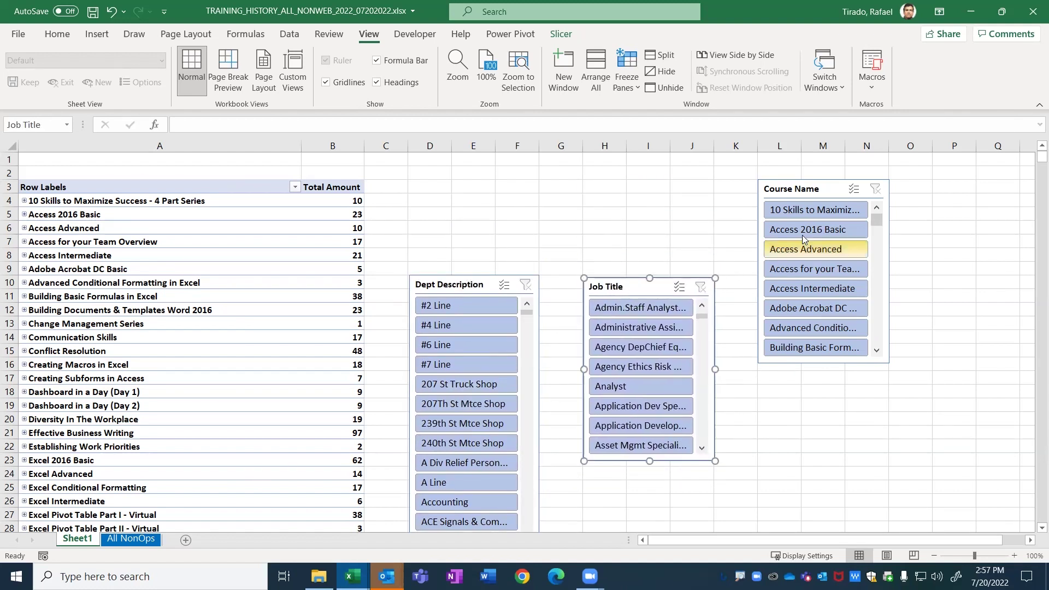
left_click(811, 202)
left_click_drag(811, 202, 809, 283)
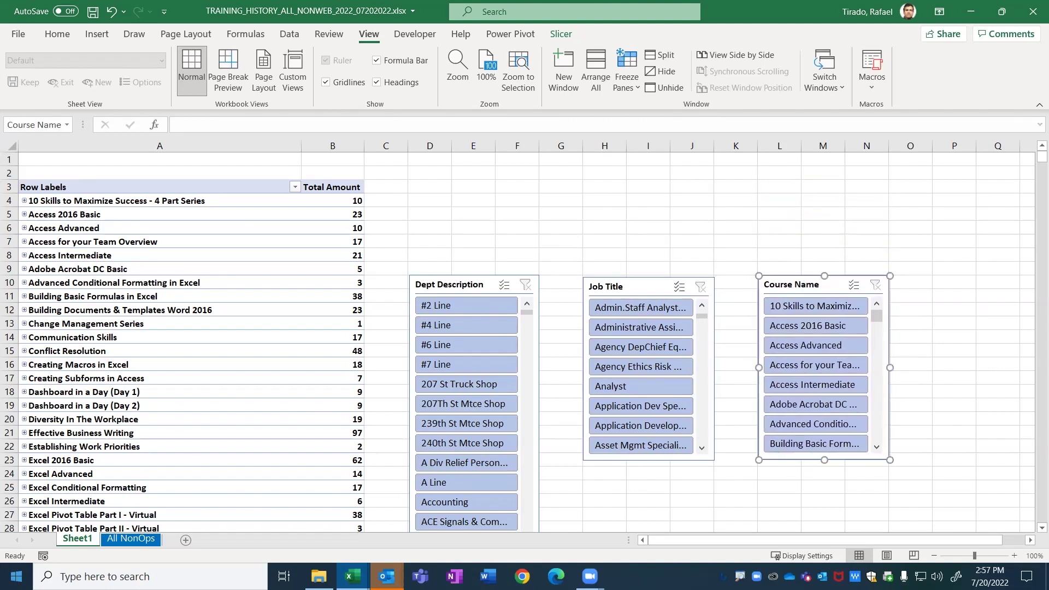
Step: Review the course records on All NonOps against the report on Sheet1, selecting cell K1460 in the source and D4 above the slicers
left_click(124, 539)
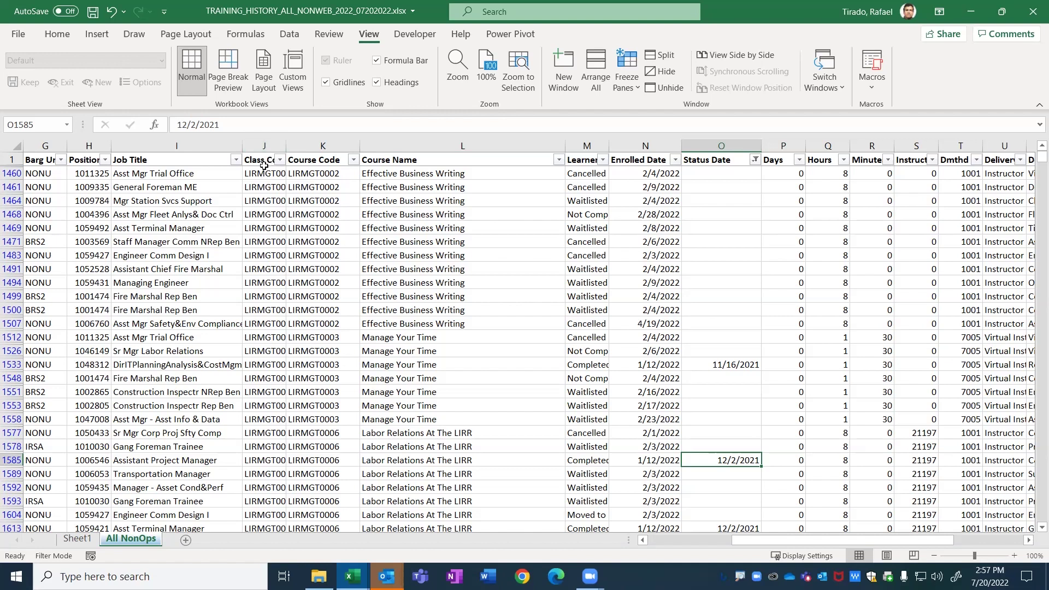
left_click(322, 174)
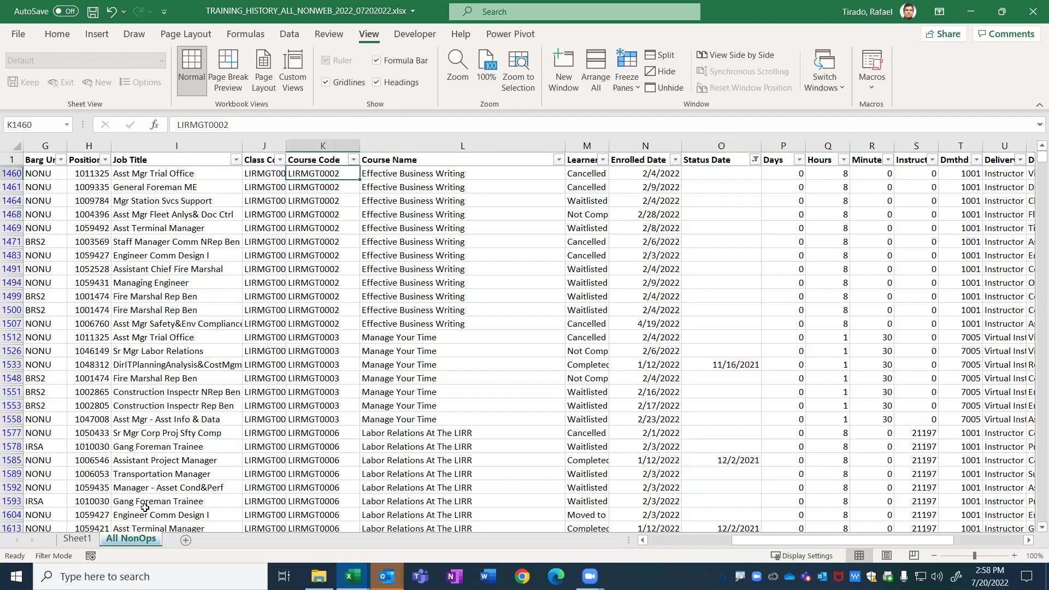
left_click(73, 540)
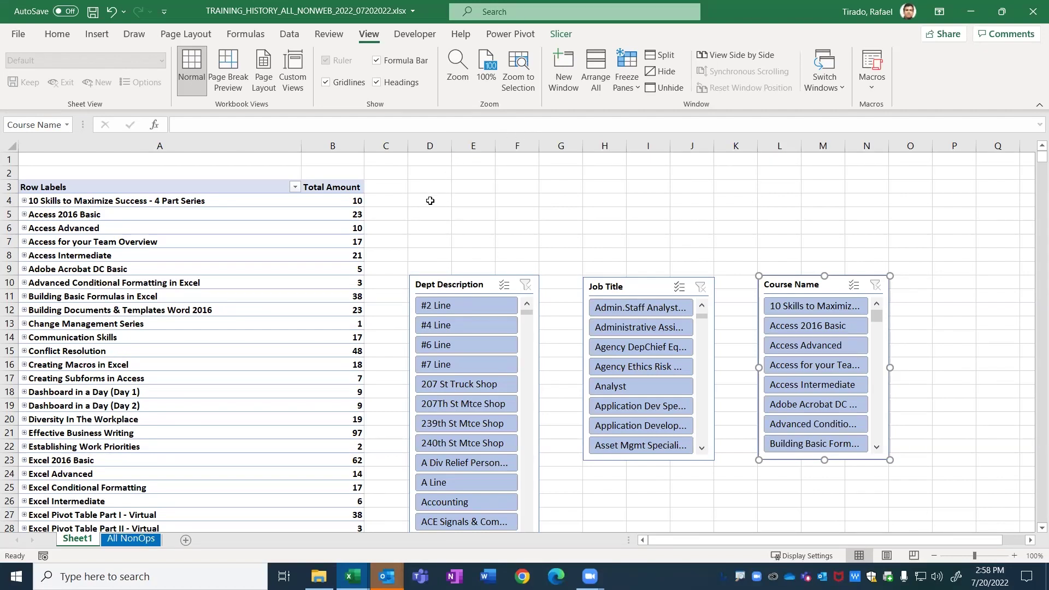
left_click(430, 201)
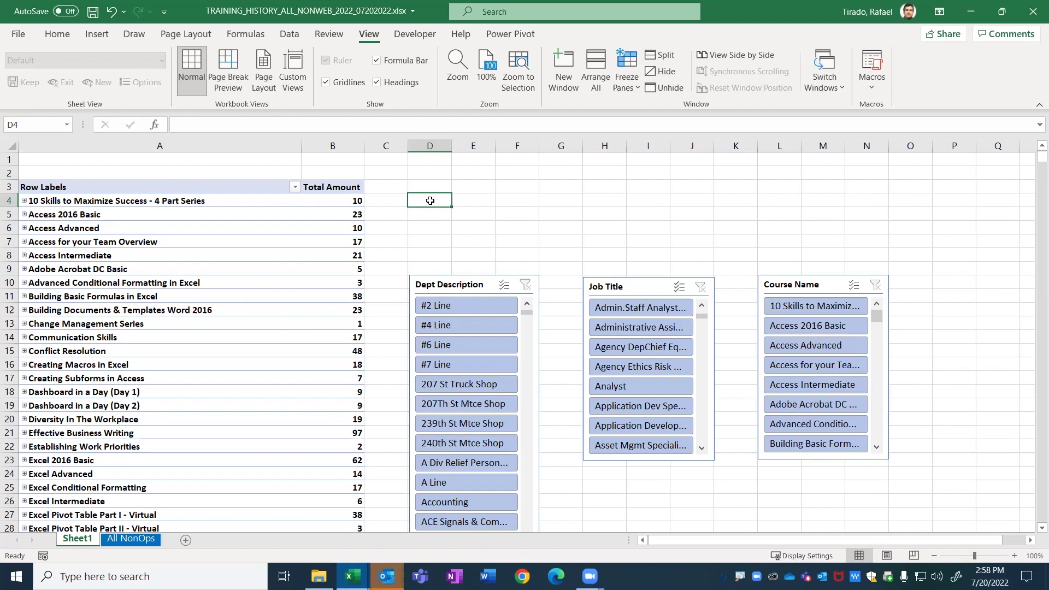
left_click(128, 540)
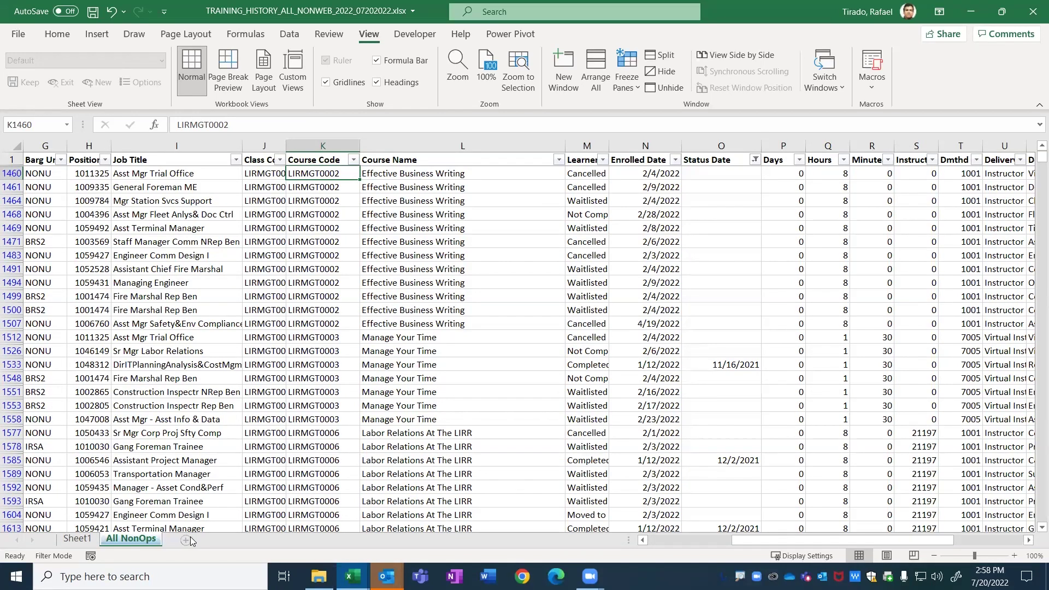
Step: Insert an Enrolled Date timeline for the PivotTable on Sheet1
left_click(77, 540)
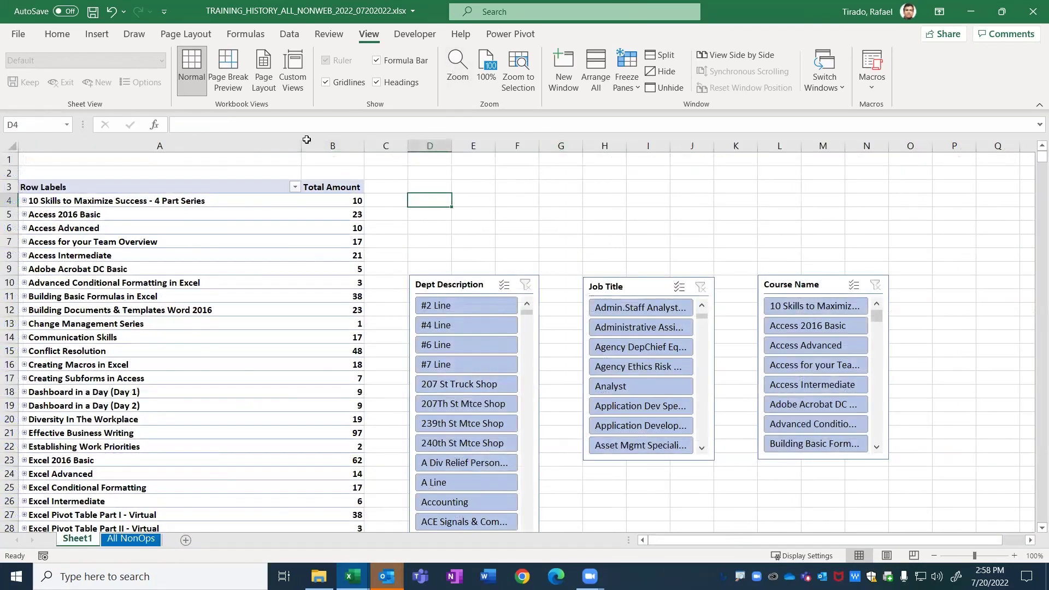
left_click(233, 243)
left_click(586, 34)
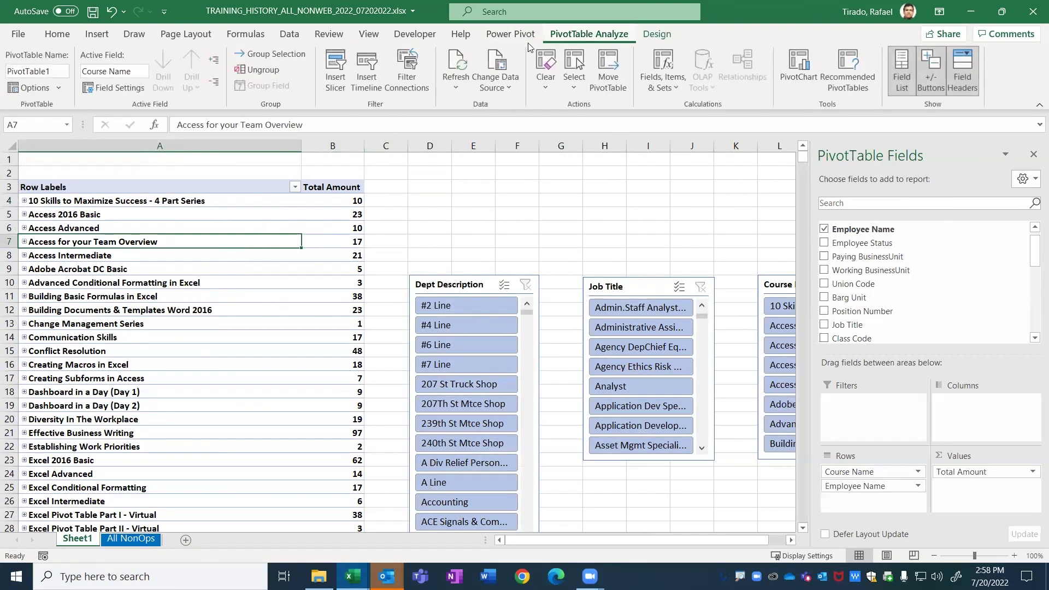
left_click(369, 64)
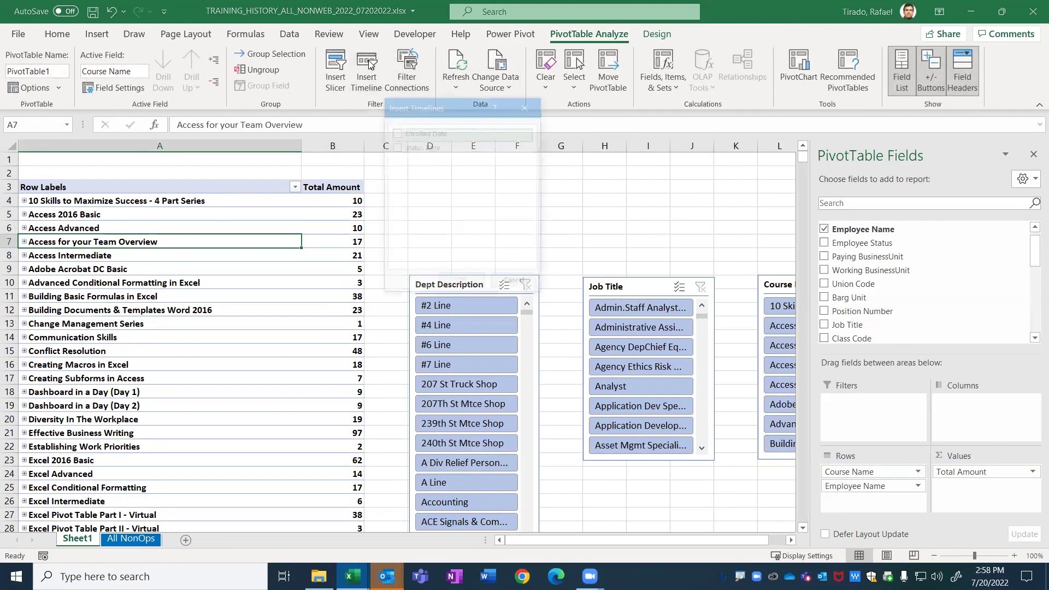
left_click(396, 133)
left_click(462, 283)
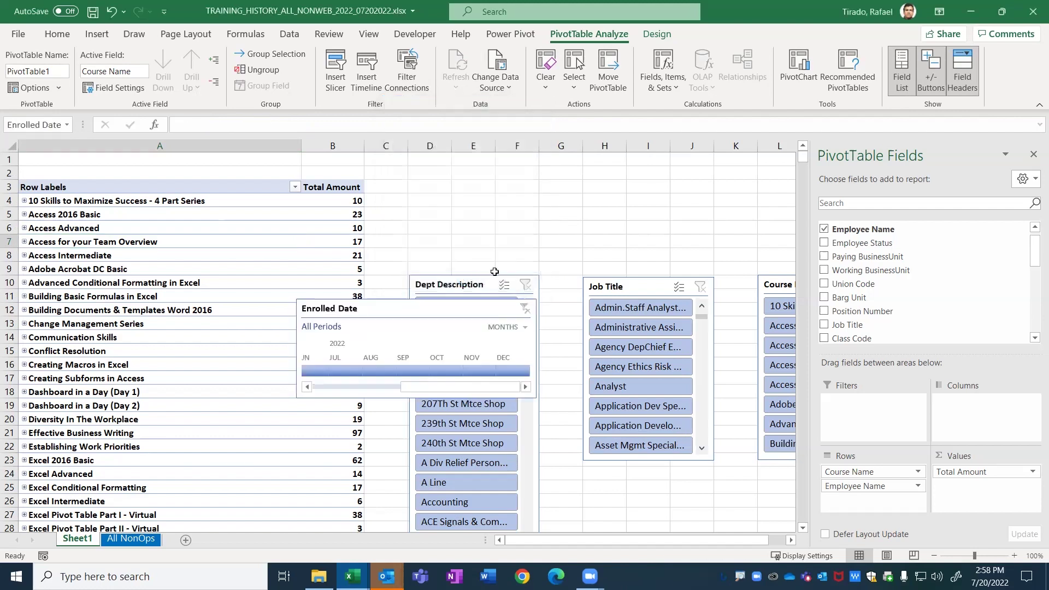
Step: Place the Enrolled Date timeline above the slicers and widen it to about 7.33" to span all three
left_click_drag(394, 306, 510, 202)
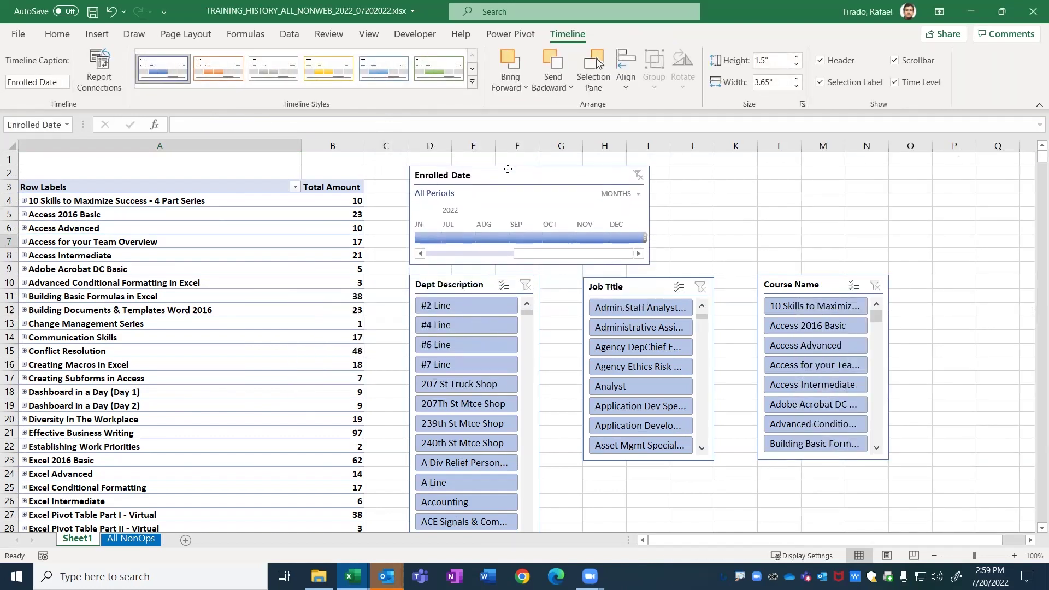
left_click_drag(653, 215, 891, 195)
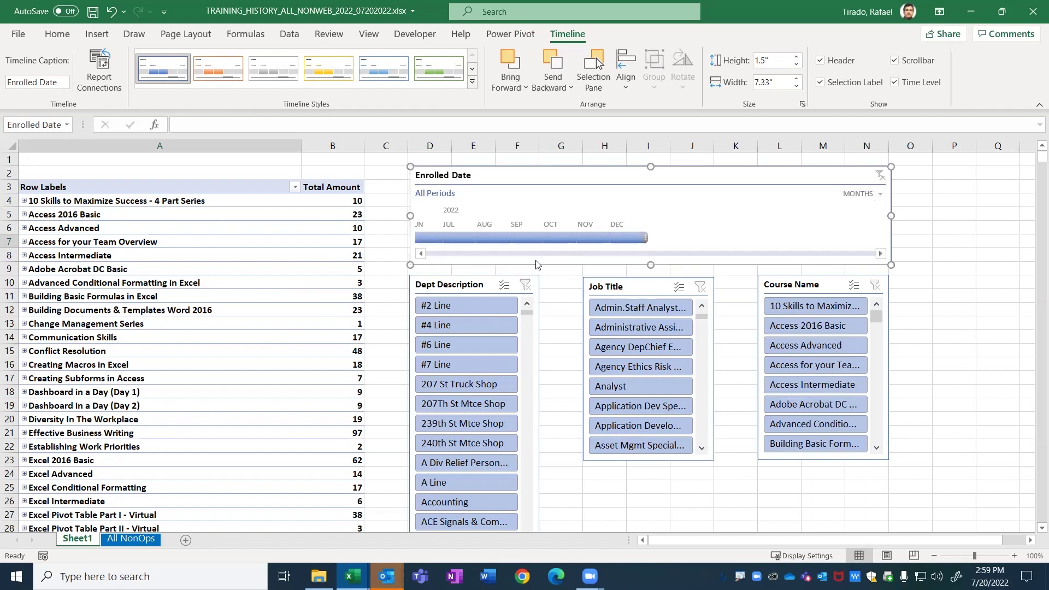
Step: Filter the report by single months from January to August 2022 on the Enrolled Date timeline, ending by clearing the filter
left_click(422, 237)
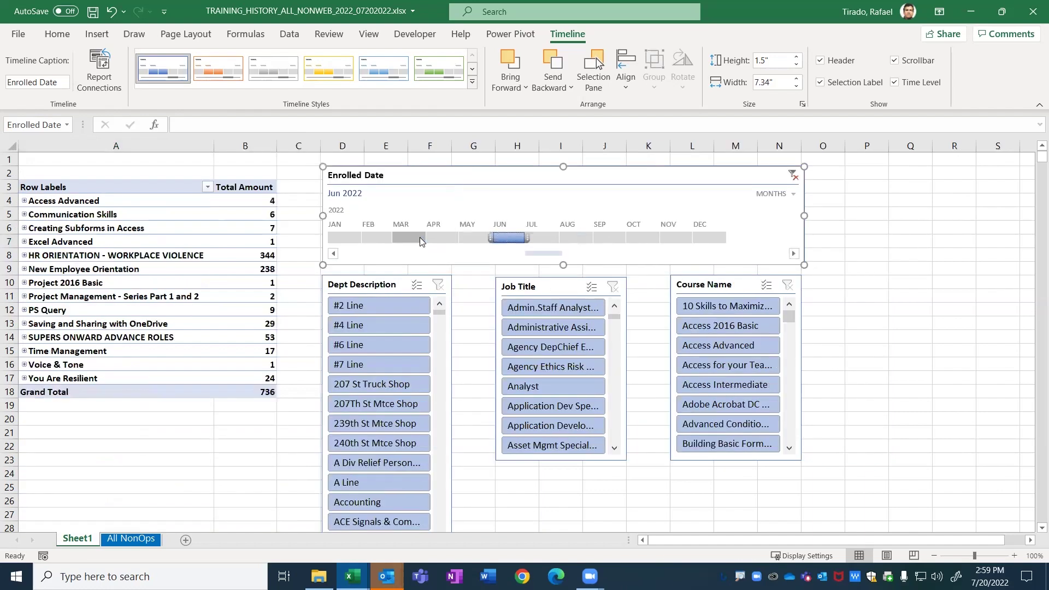
left_click(354, 237)
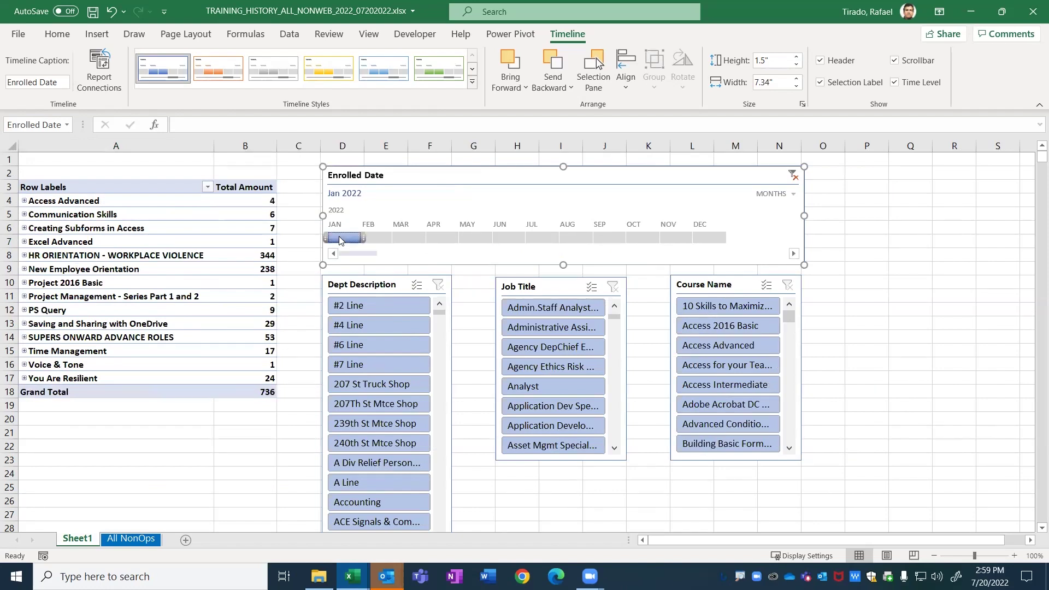
left_click(442, 237)
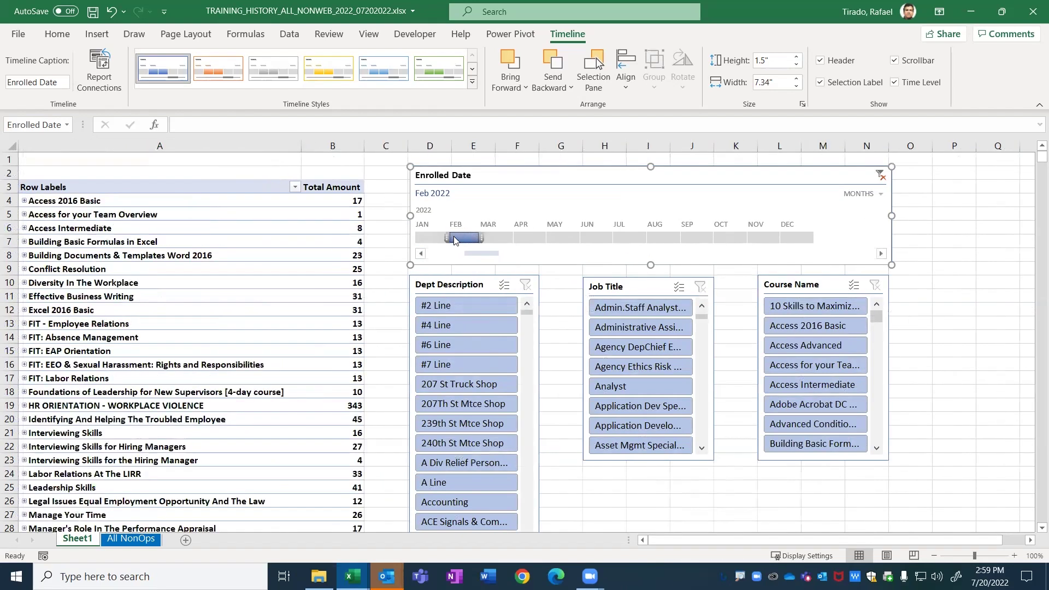
left_click(503, 238)
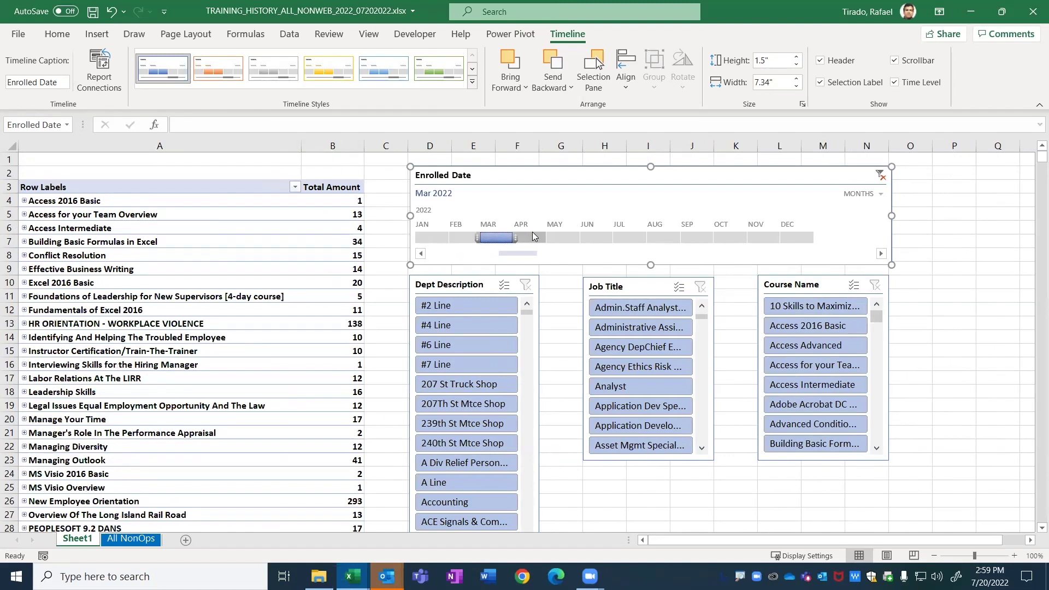
left_click(532, 237)
left_click(566, 237)
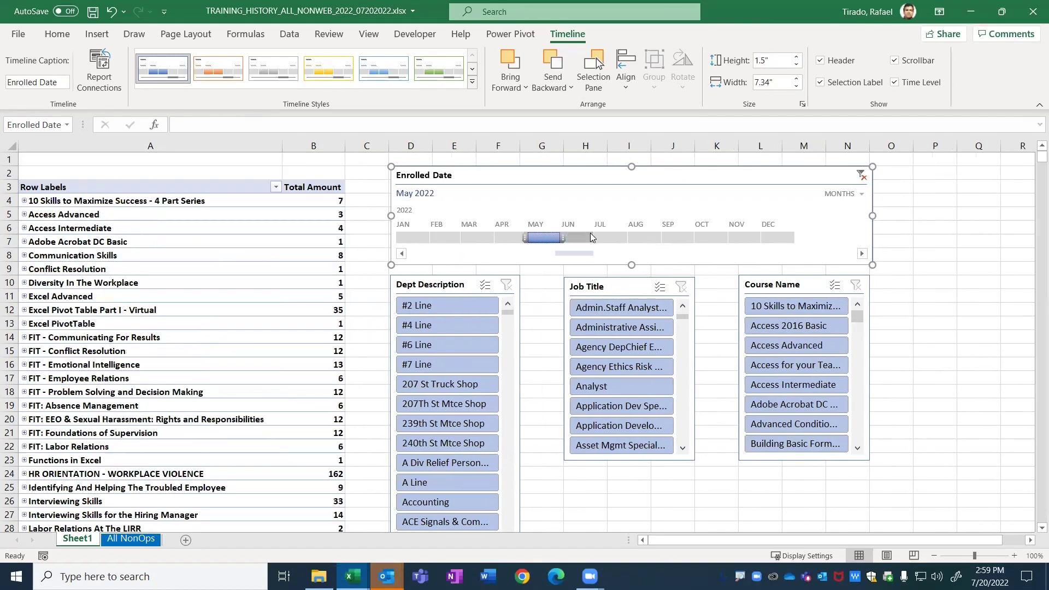
left_click(600, 237)
left_click(668, 238)
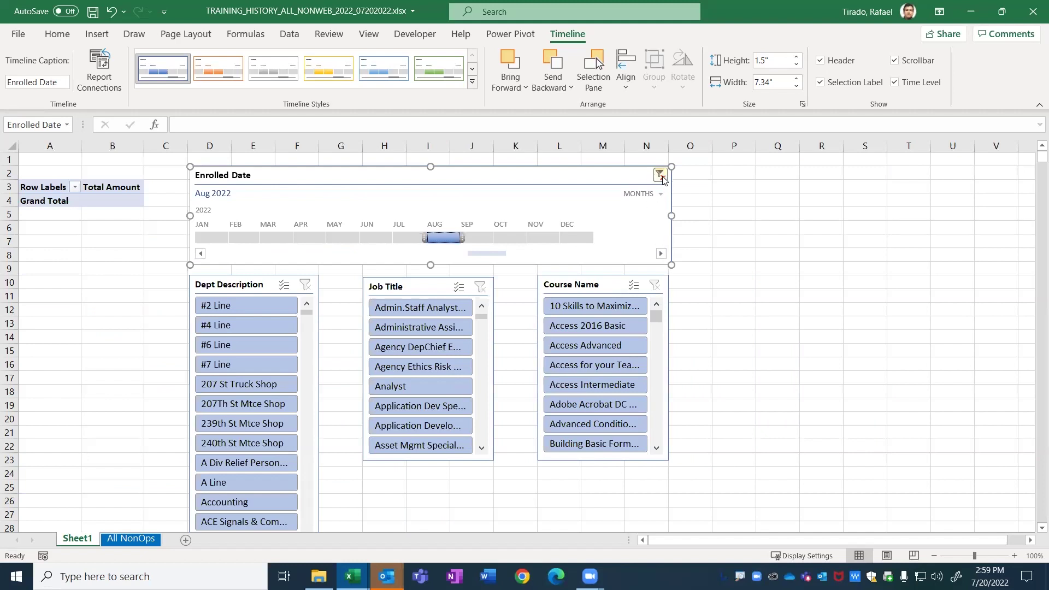
left_click(663, 173)
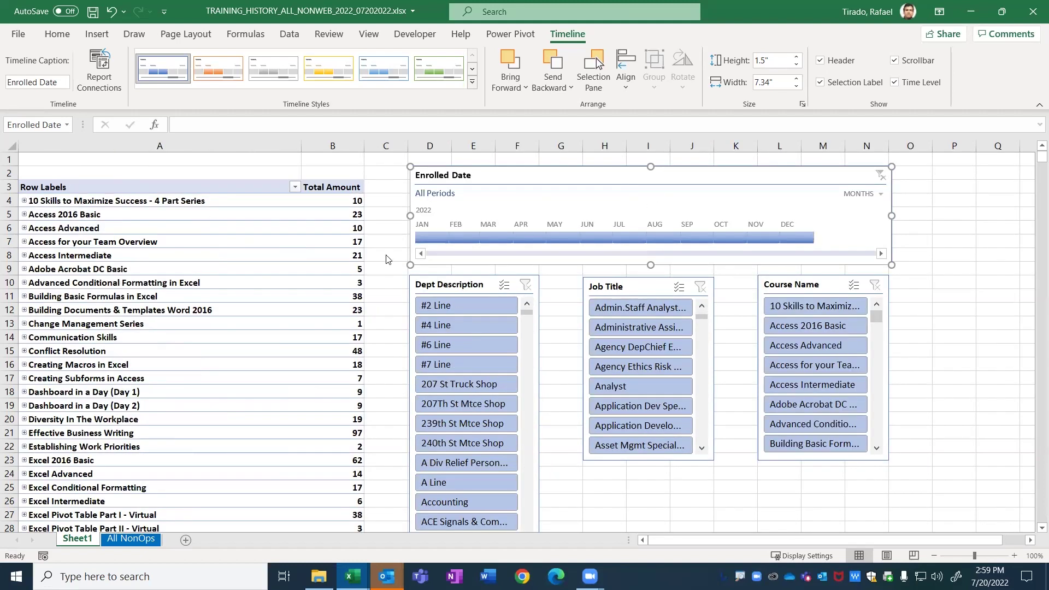
Step: Filter the report one month at a time from July to December 2022 on the Enrolled Date timeline
left_click(655, 240)
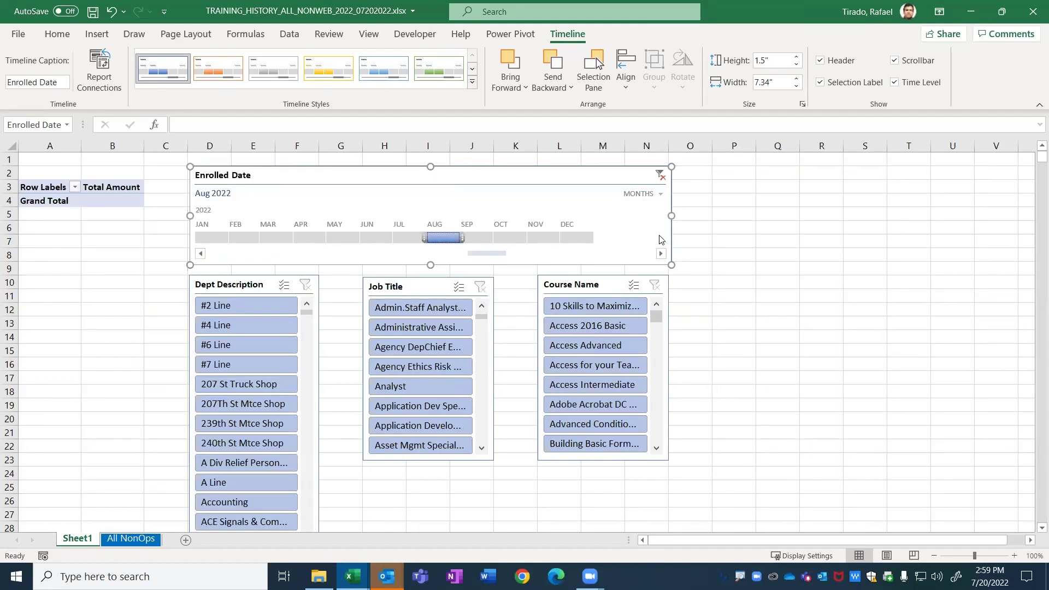
left_click(400, 240)
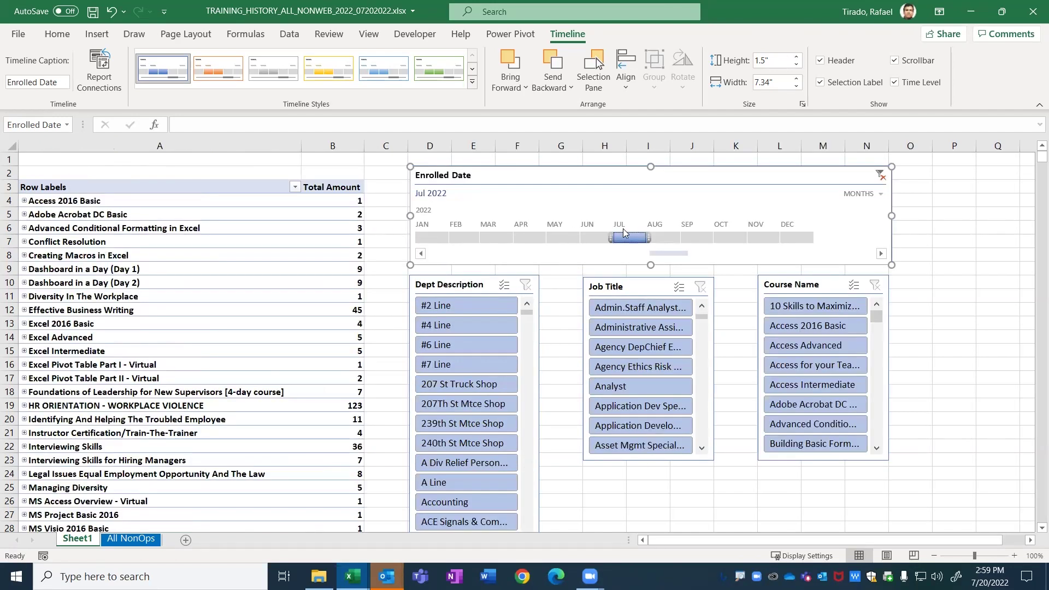
left_click(695, 234)
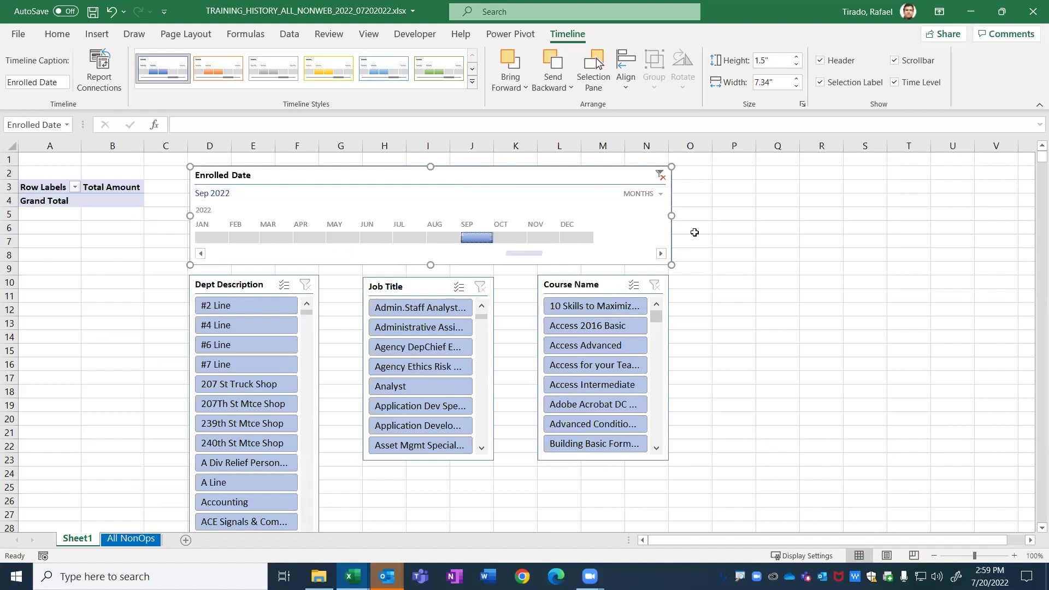
left_click(513, 242)
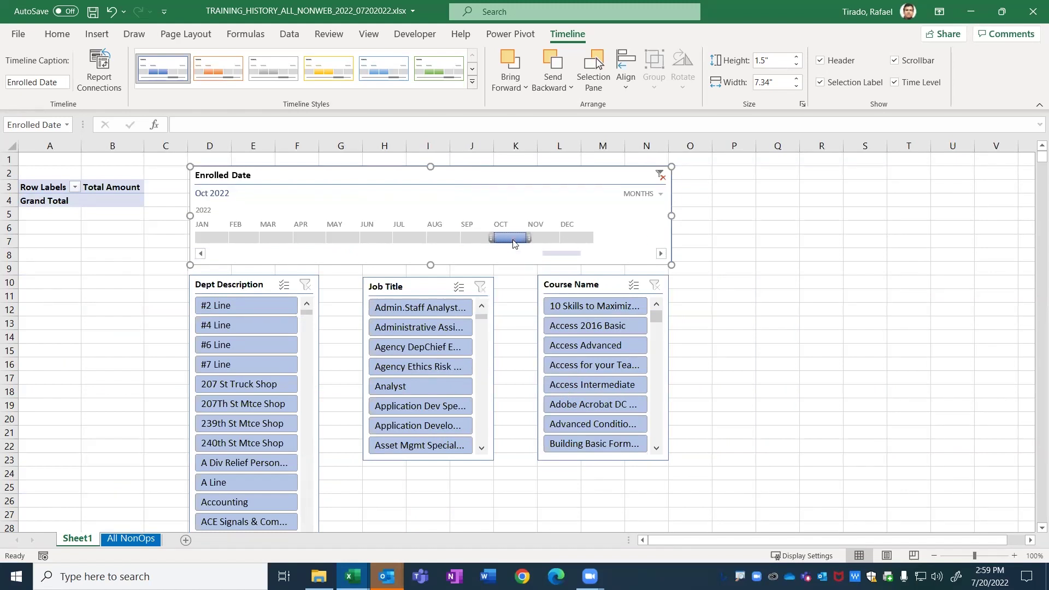
left_click(538, 238)
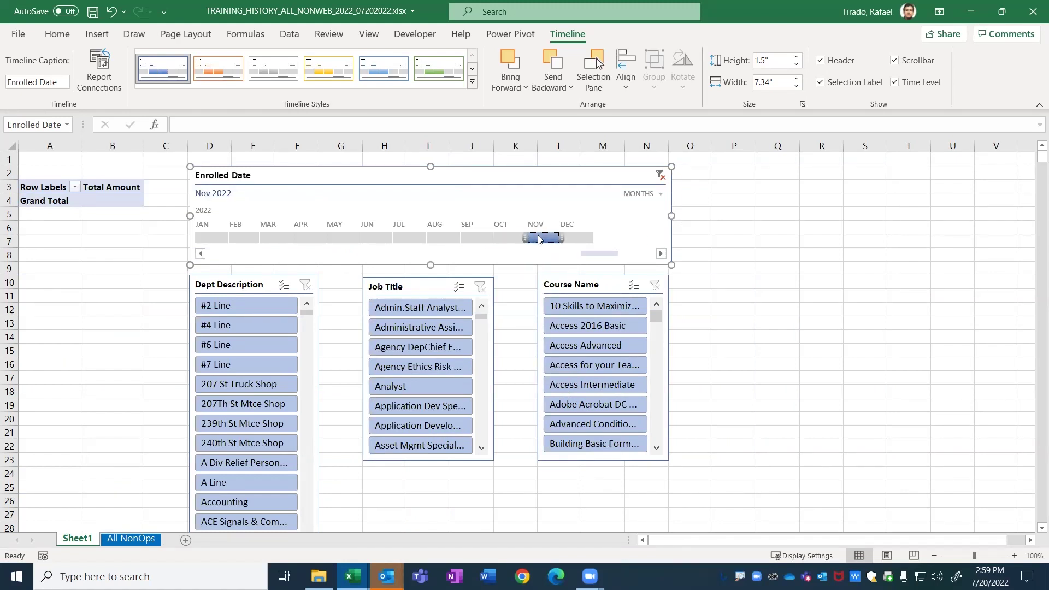
left_click(579, 236)
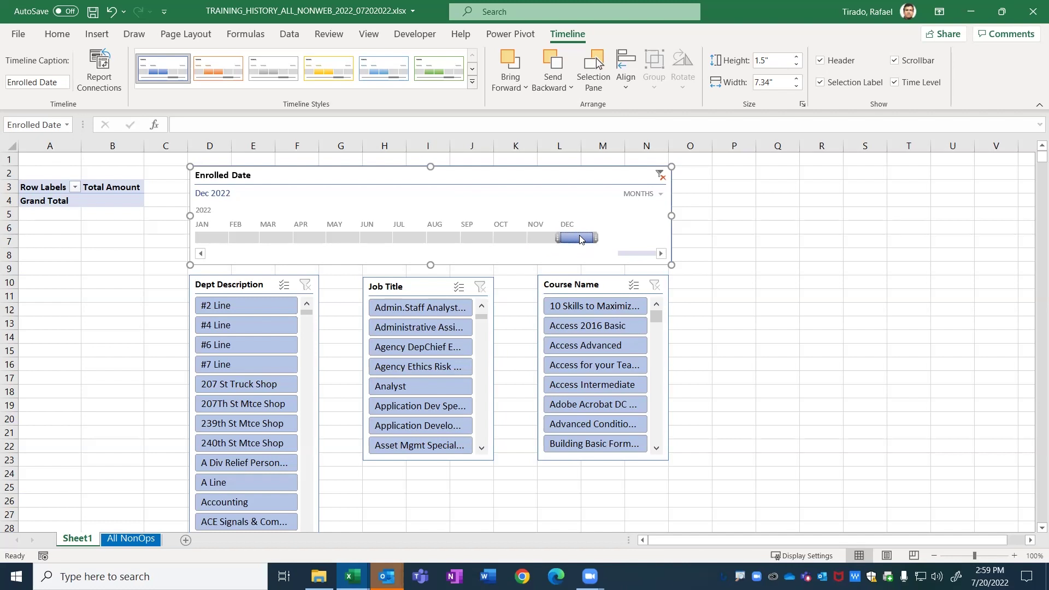
Step: Return the Enrolled Date timeline to January 2022 and advance its filter month by month through August 2022
left_click(215, 238)
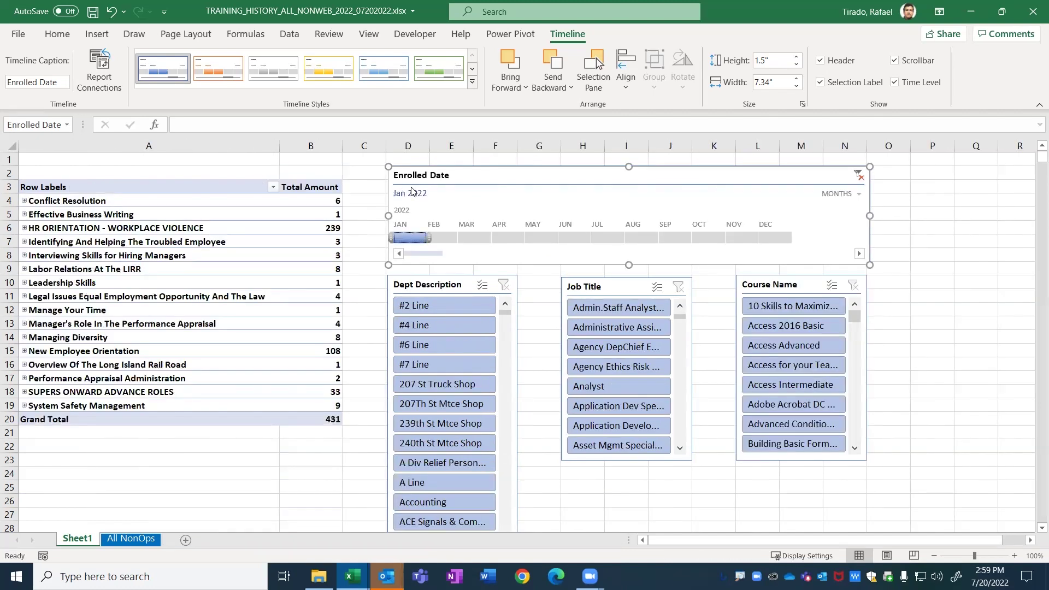
left_click(443, 238)
left_click(496, 236)
left_click(530, 237)
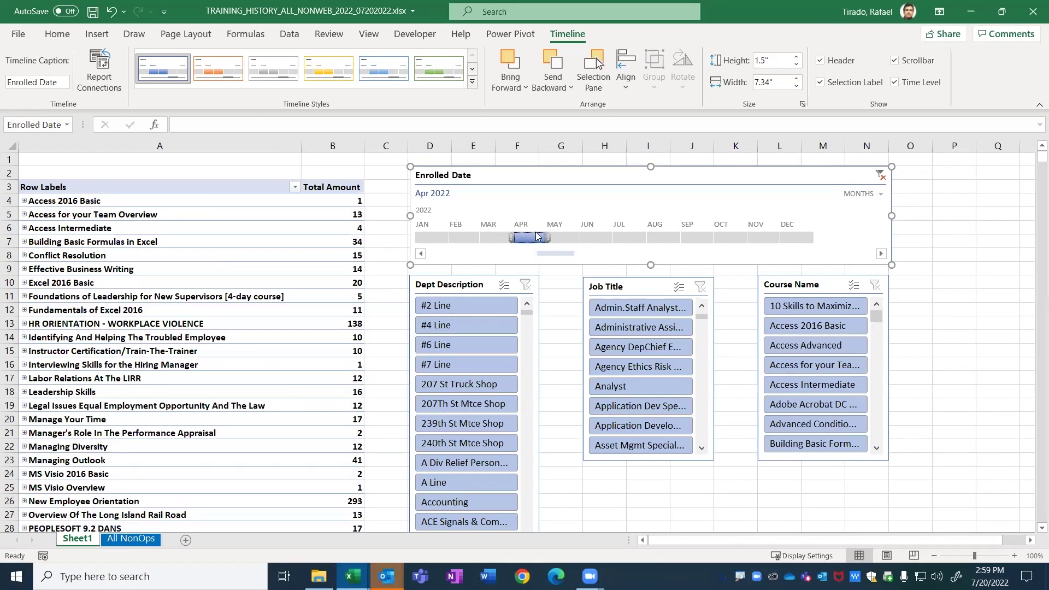
left_click(558, 237)
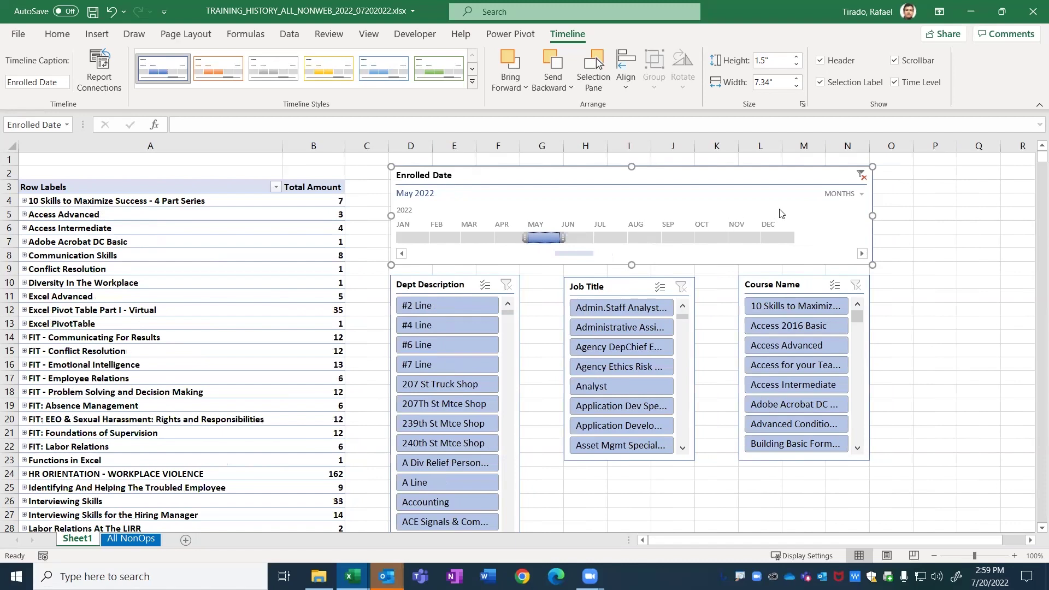
left_click(571, 237)
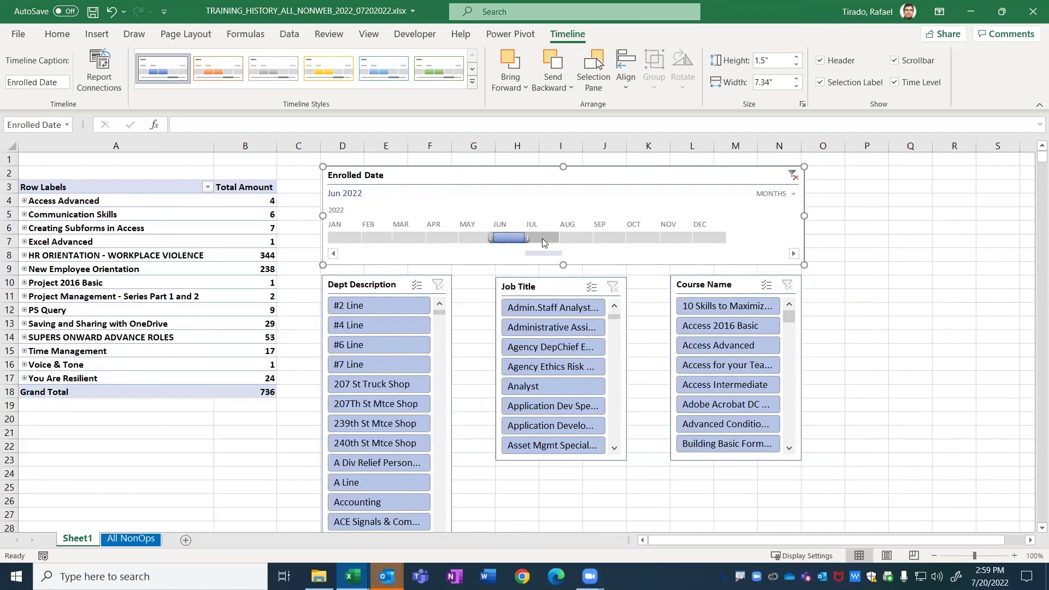
left_click(542, 238)
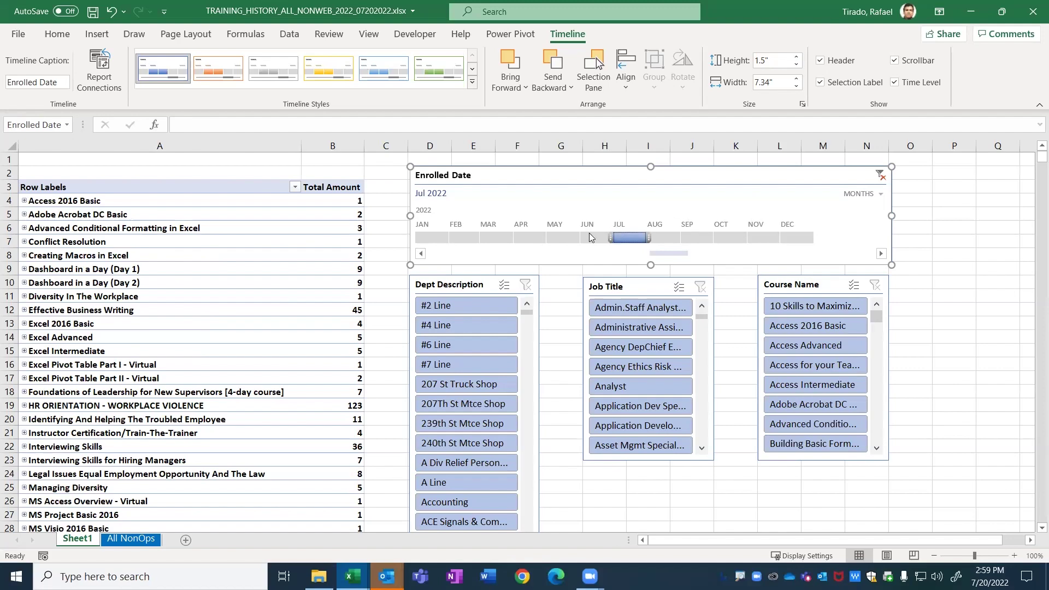
left_click(664, 237)
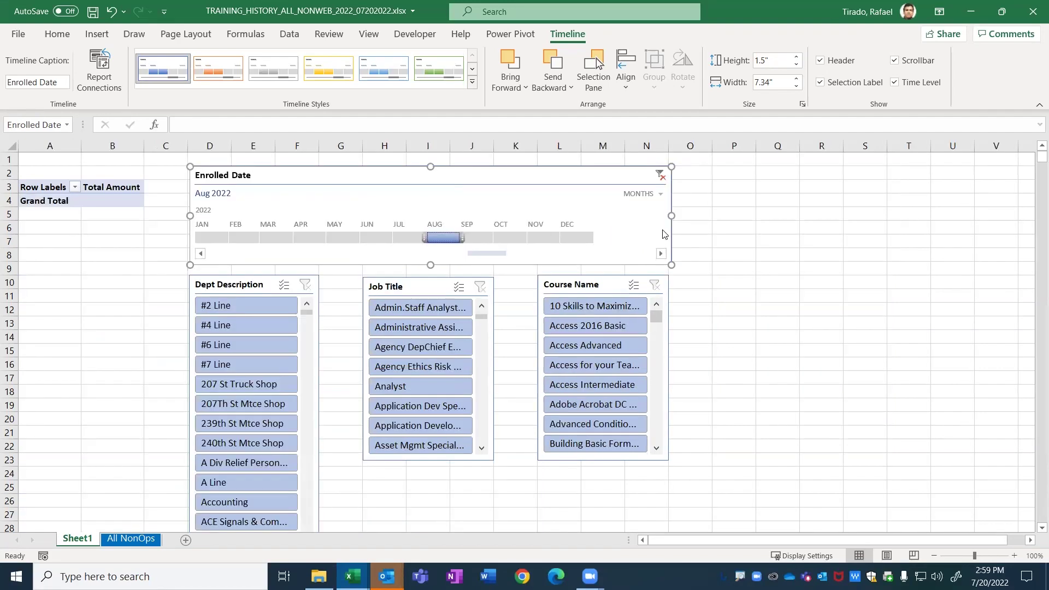